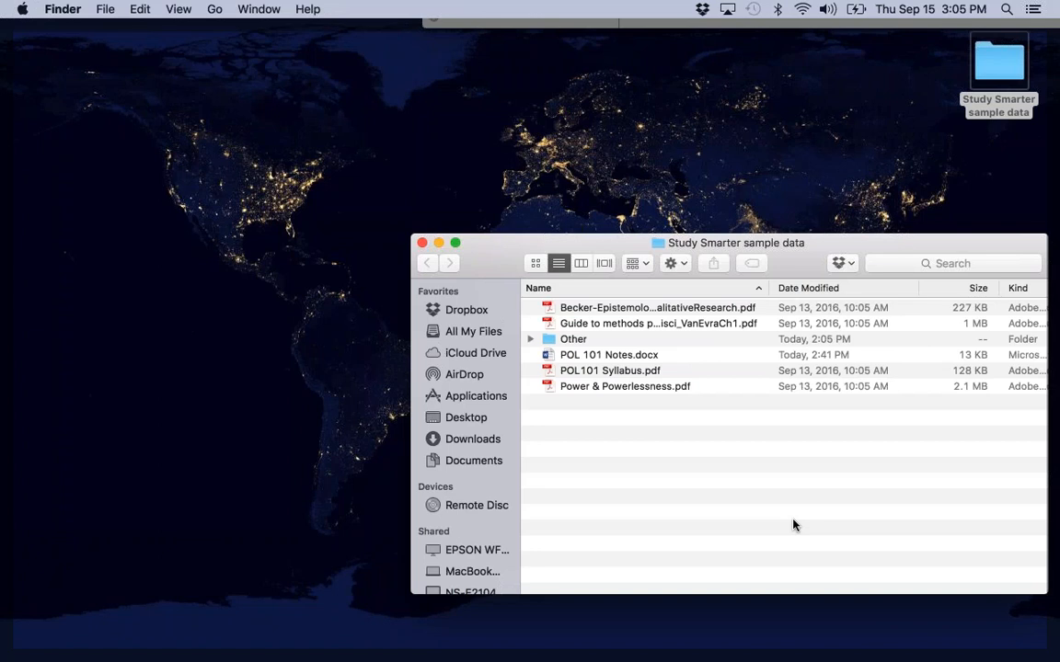
Step: Switch to NVivo and import the four PDFs from the Study Smarter sample data folder on the Desktop into Internals
key("F11")
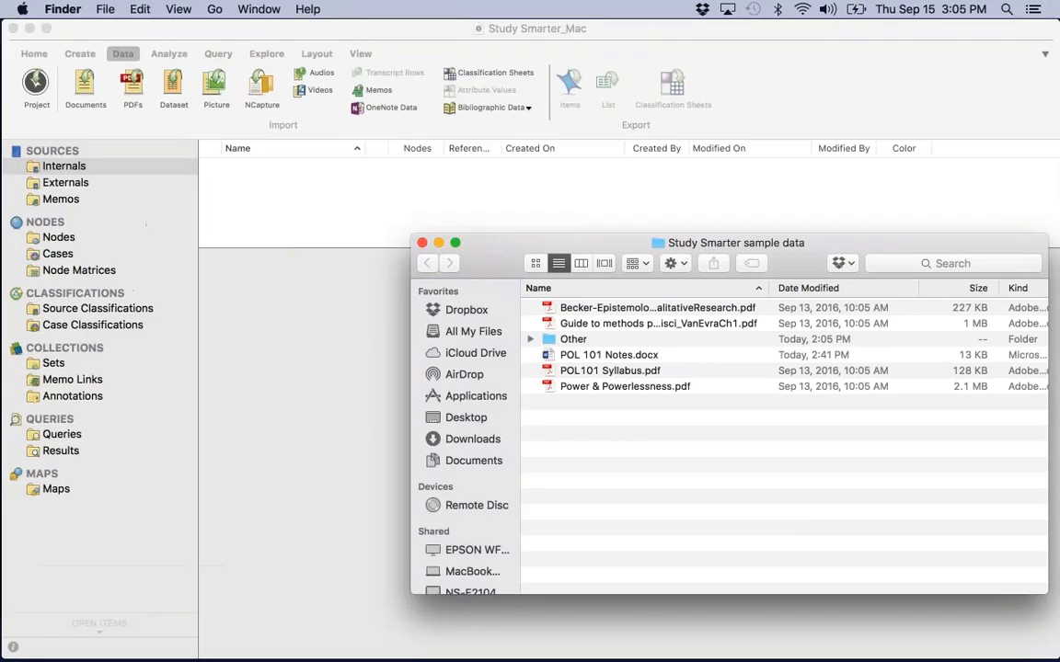
left_click(322, 423)
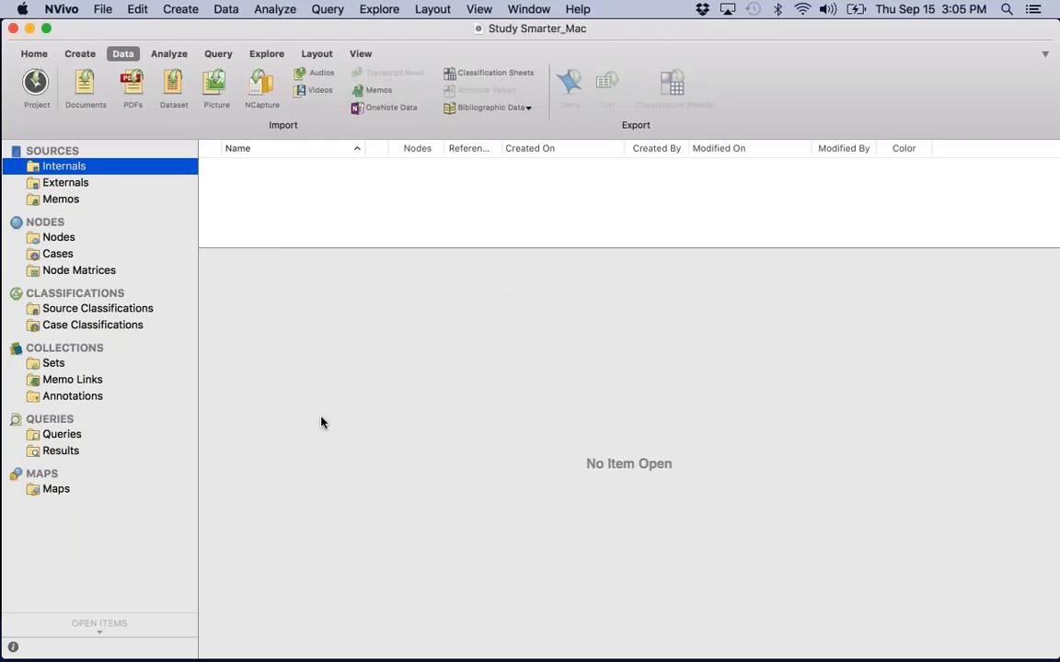
left_click(138, 83)
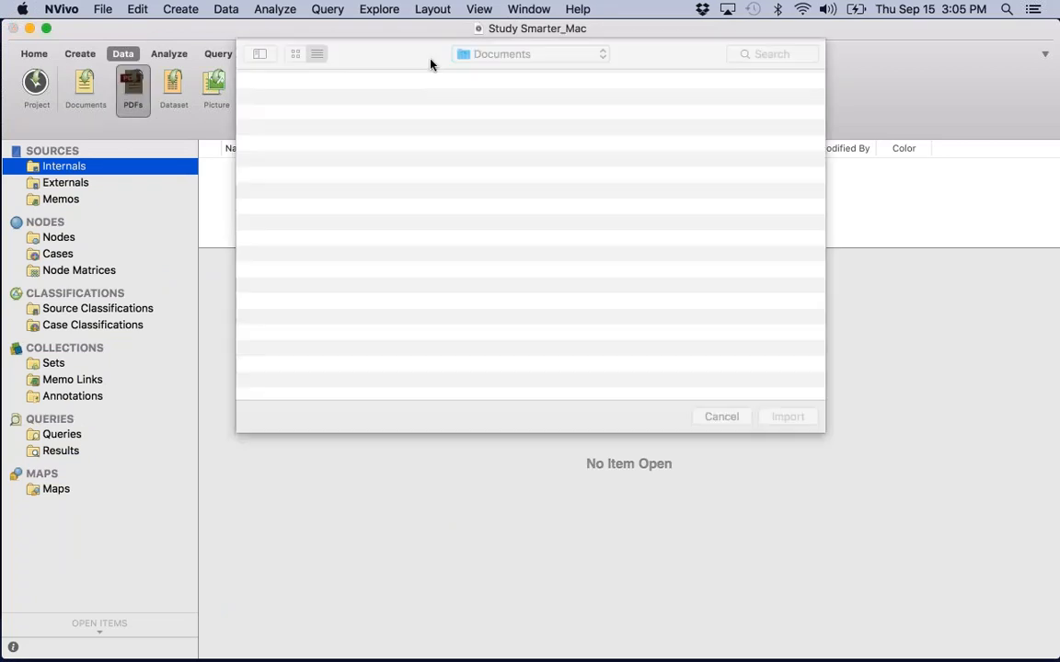
left_click(492, 55)
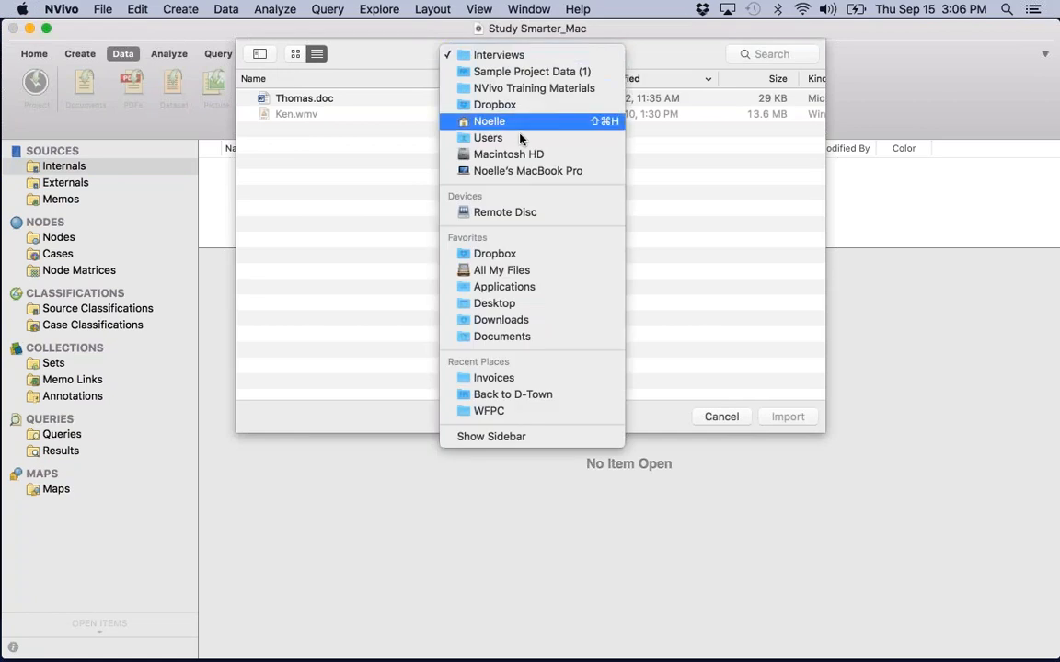
left_click(541, 303)
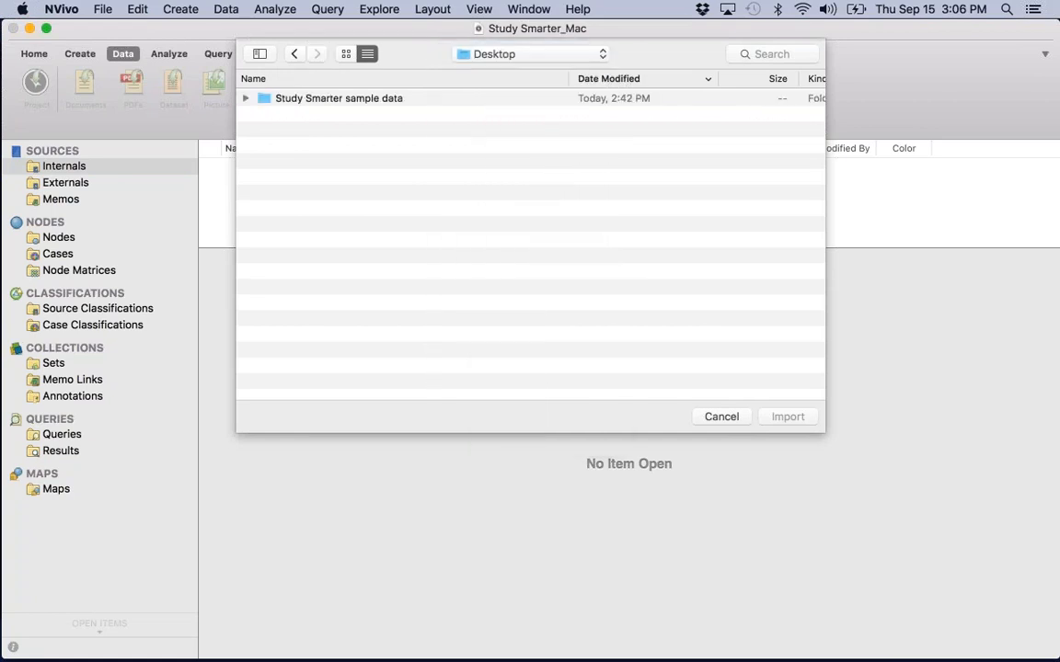
double_click(288, 99)
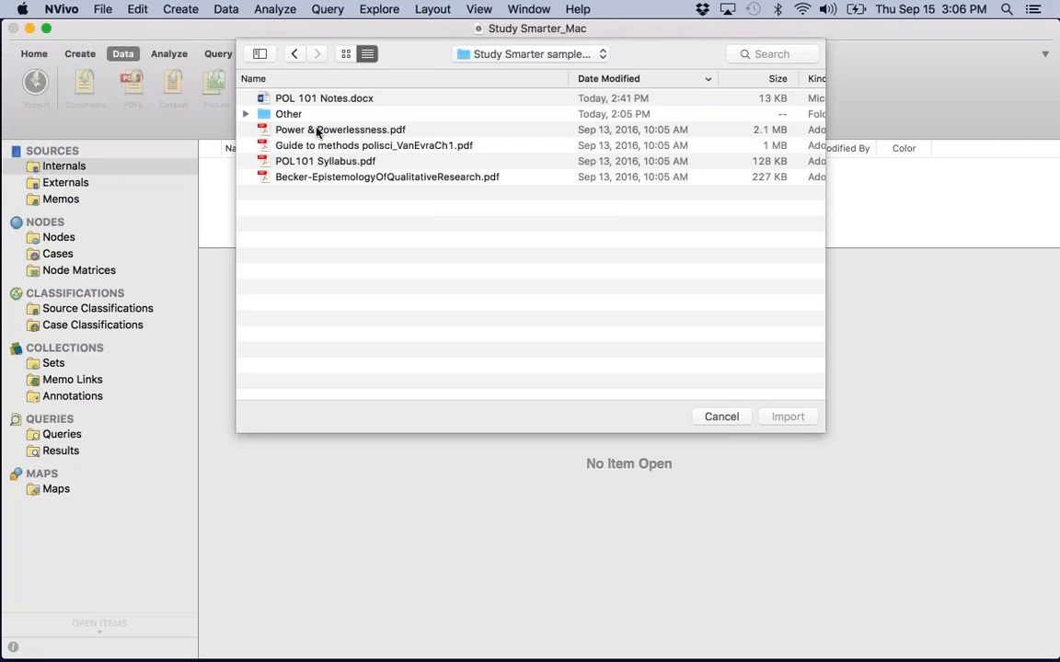
left_click(316, 130)
left_click(326, 178, "shift")
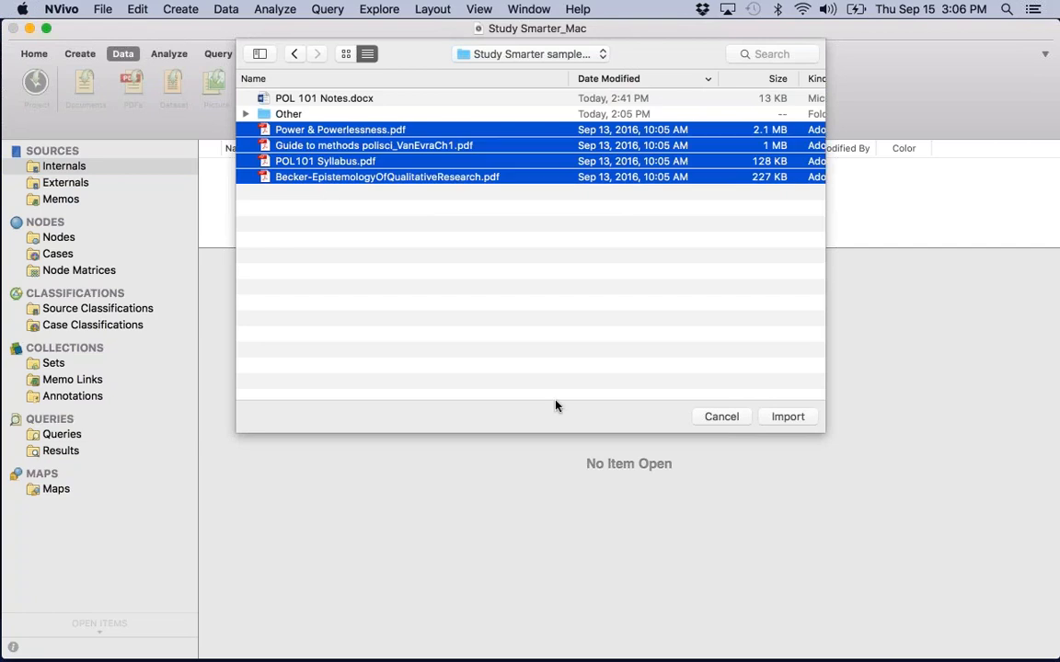
left_click(790, 421)
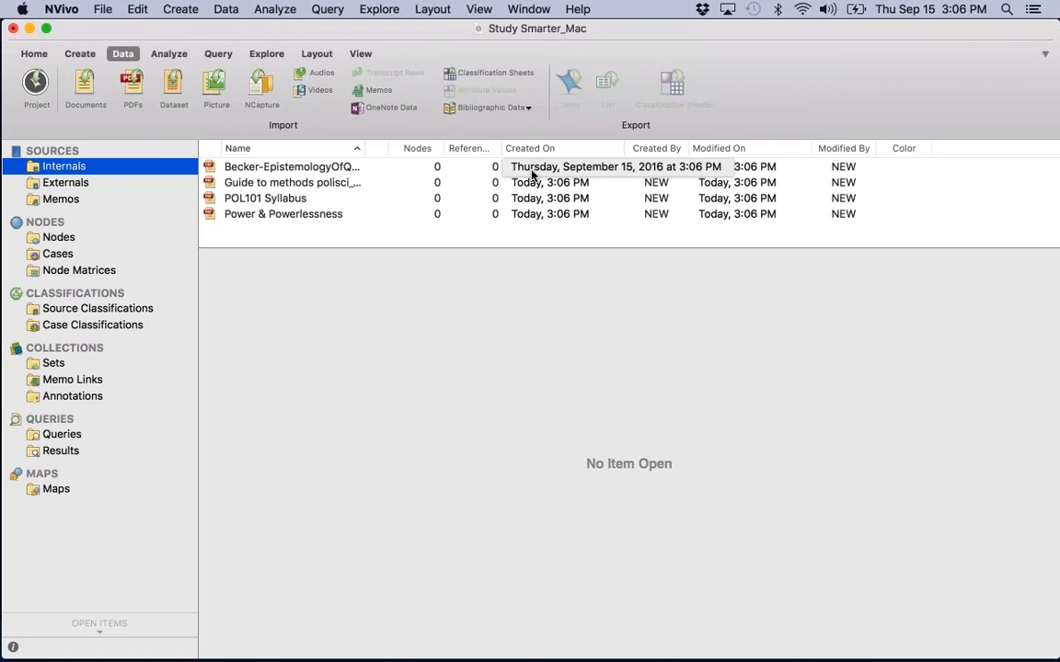
Step: Create a new folder named Biology 101 under Internals
right_click(52, 168)
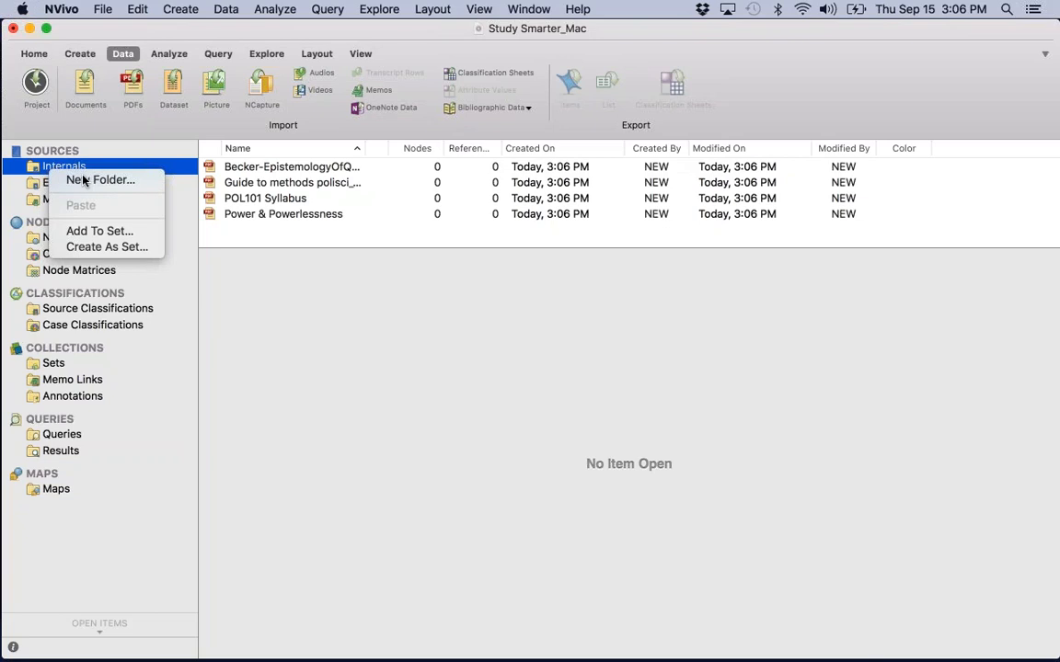
left_click(83, 180)
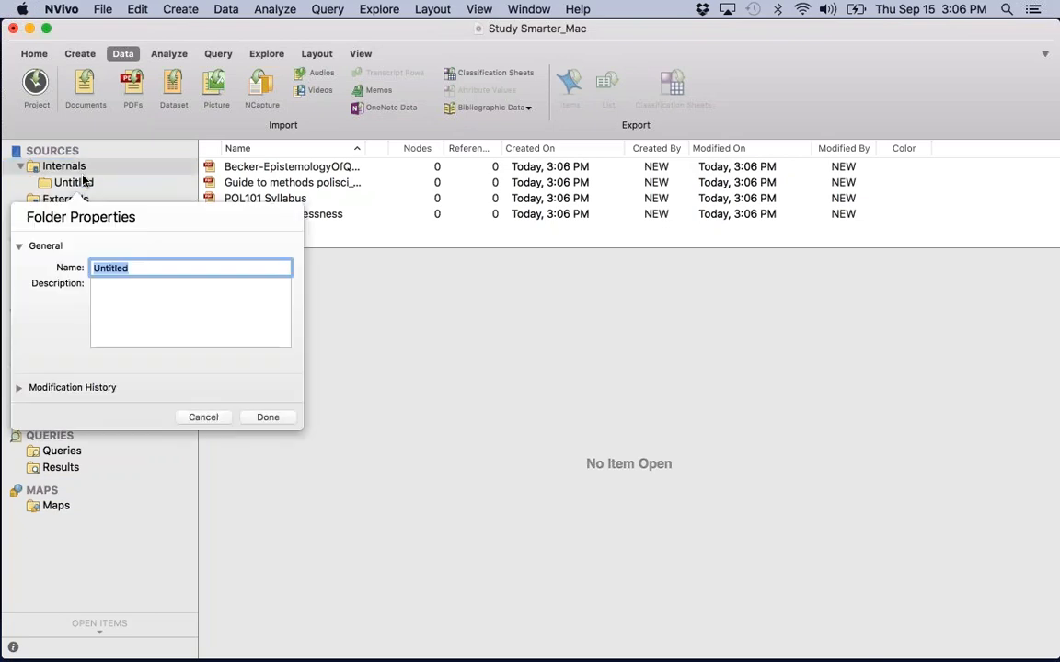
type("Biolog")
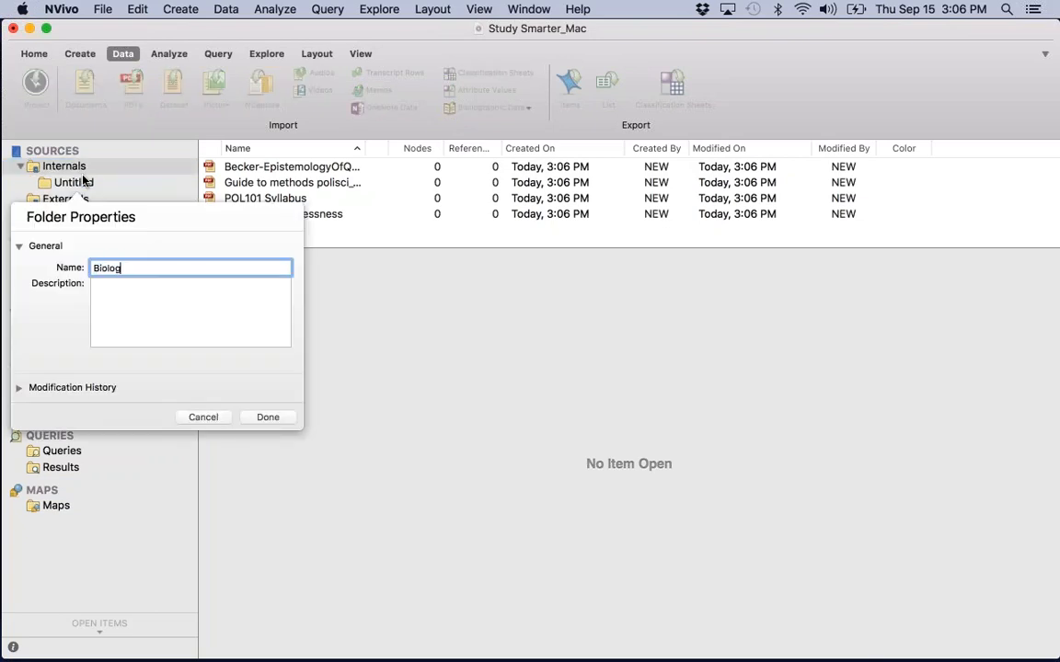
type("y 101")
key("Return")
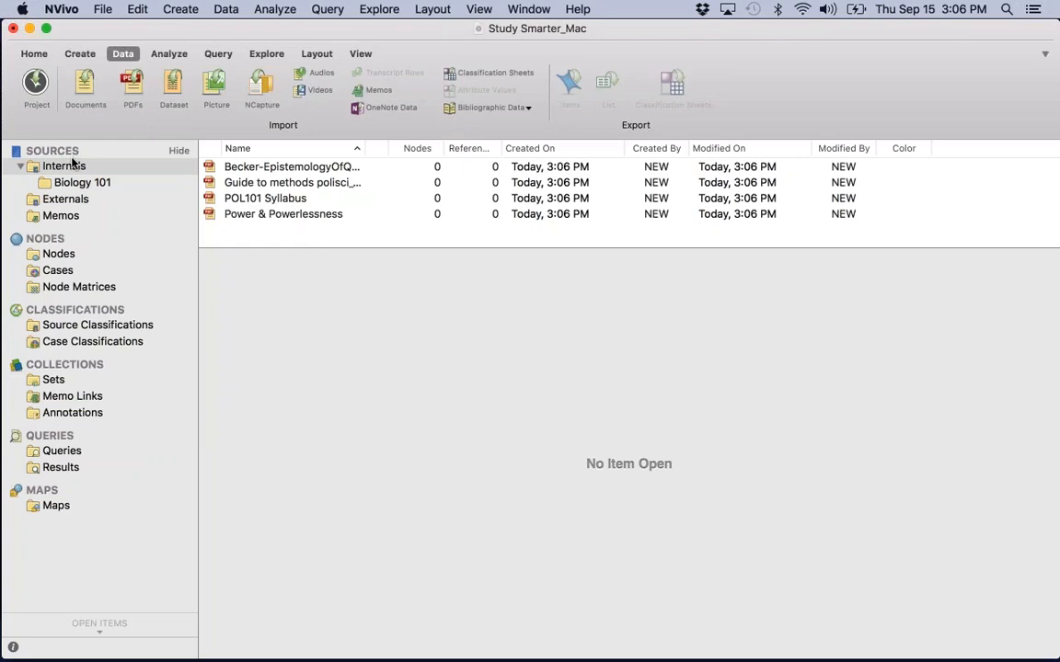
Step: Create a second folder under Internals named Political Science 101
right_click(73, 163)
left_click(92, 171)
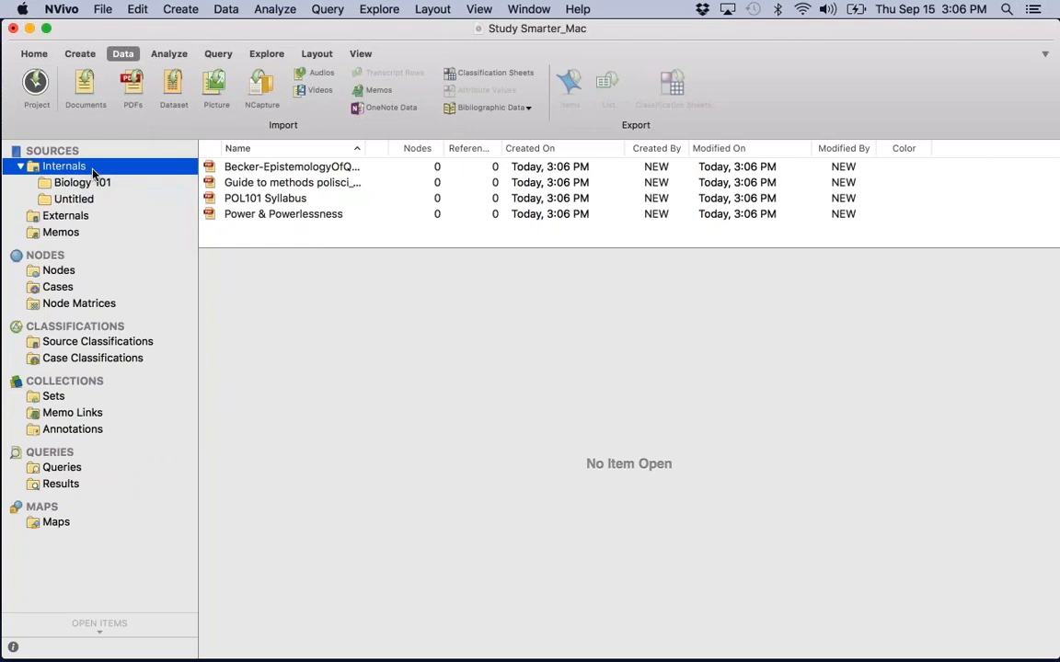
type("Poli")
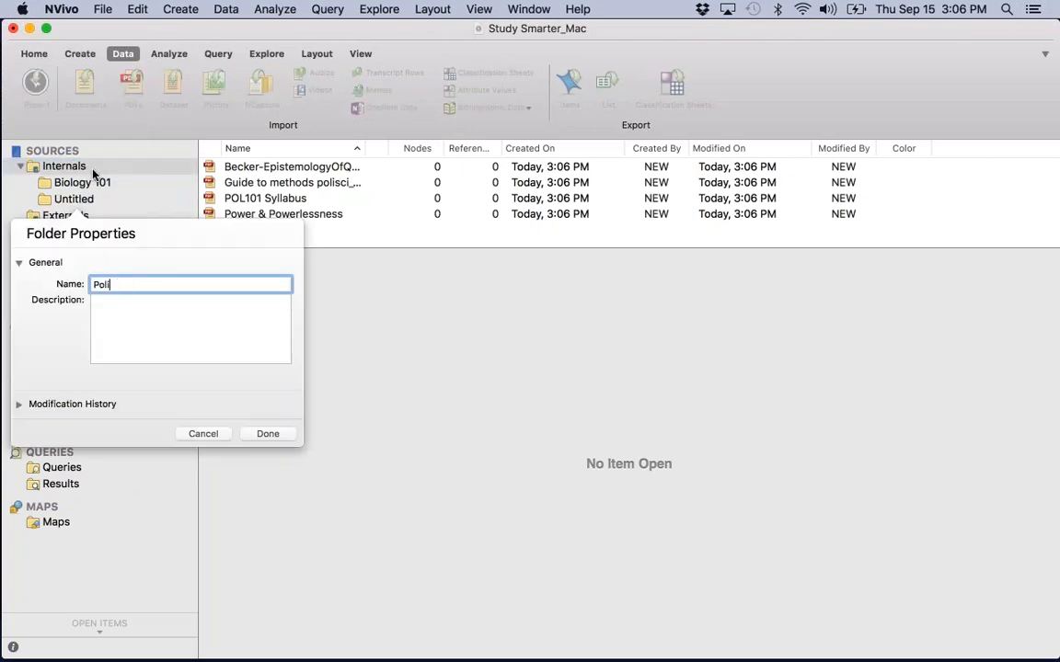
type("tical Science 101")
key("Return")
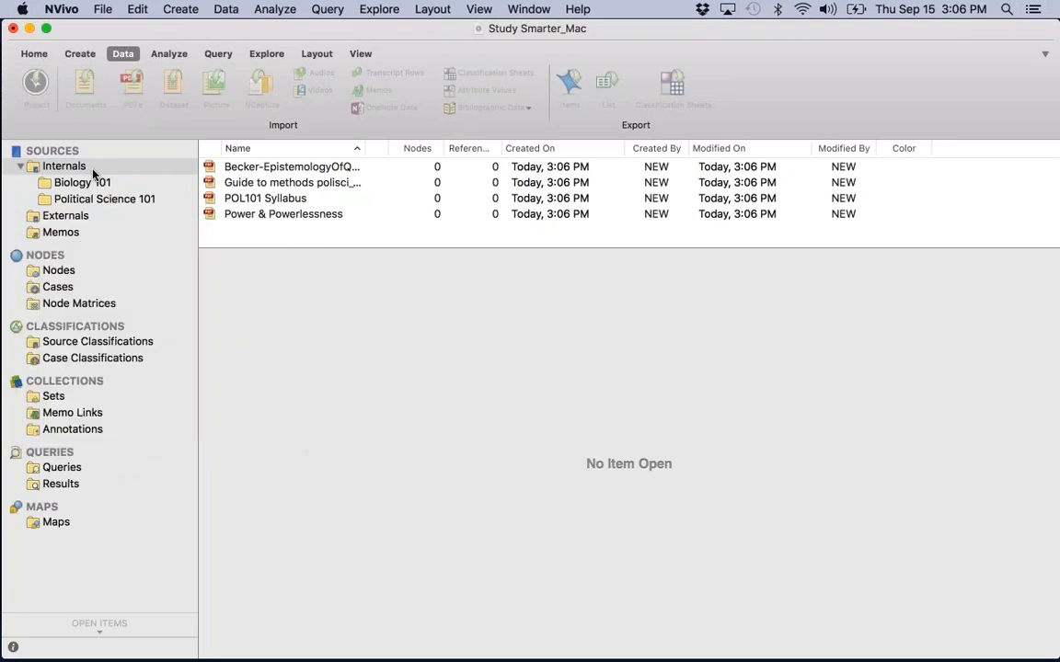
Step: Move all four imported PDFs into the Political Science 101 folder and open that folder
left_click(269, 171)
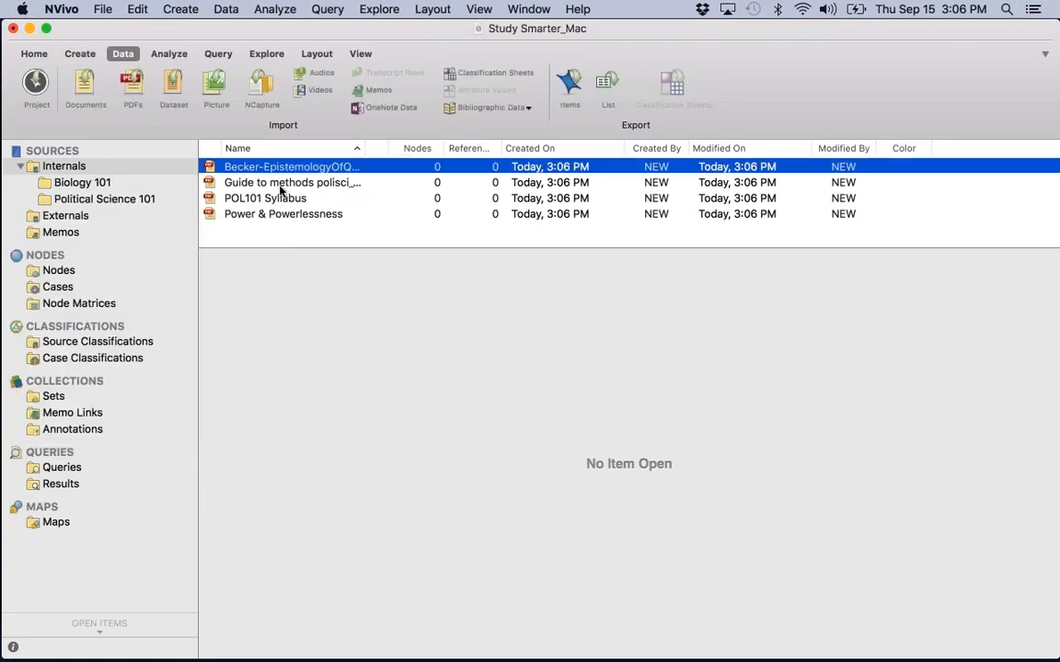
left_click(277, 213, "shift")
left_click_drag(312, 171, 134, 203)
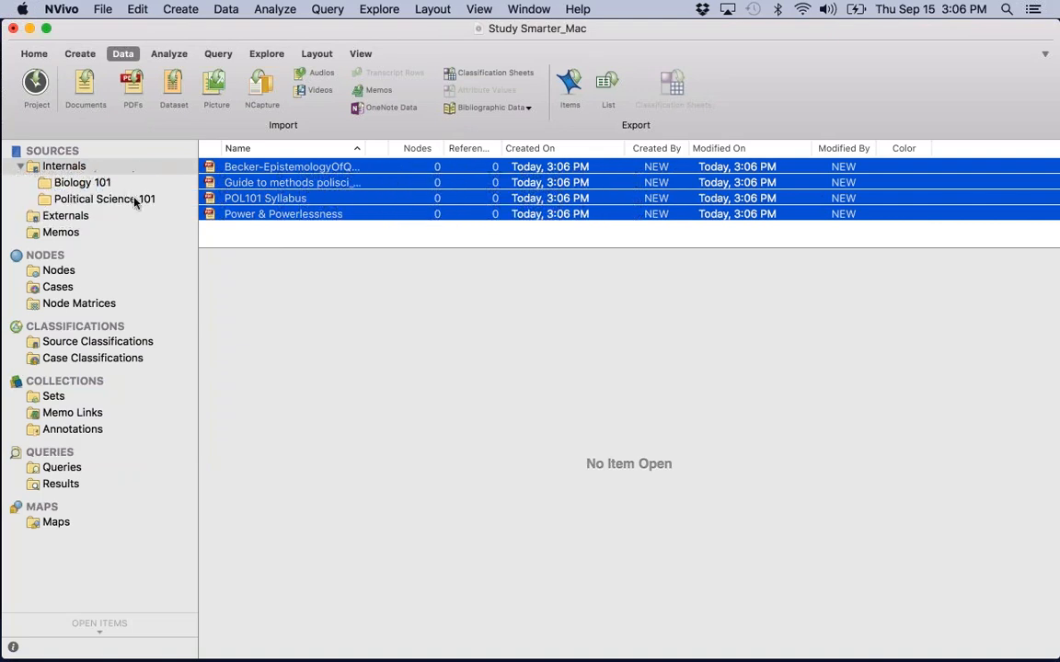
left_click(130, 202)
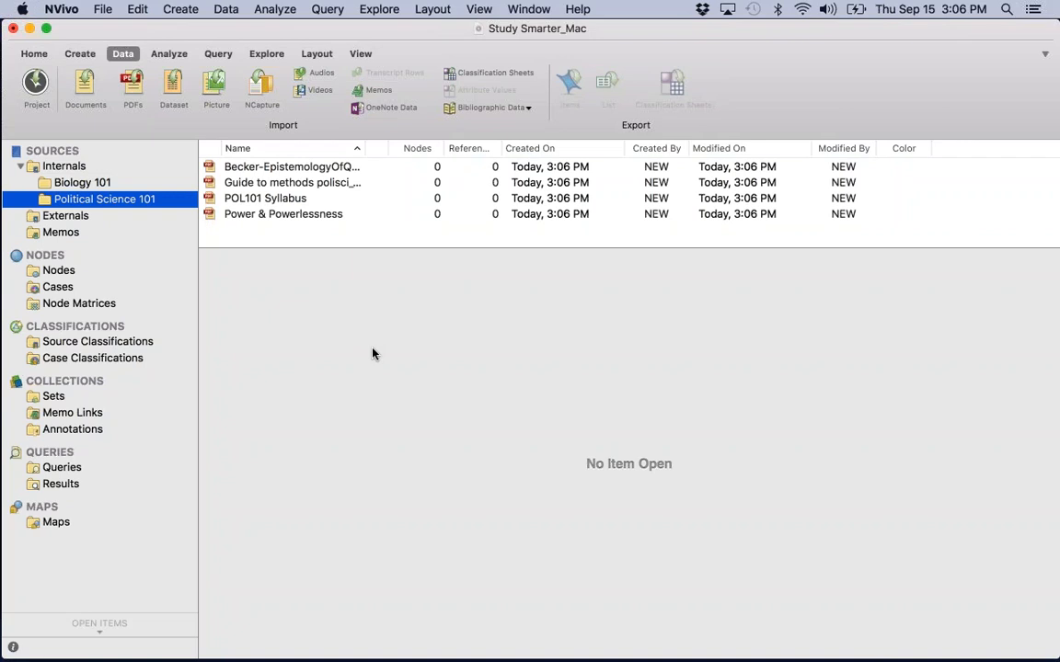
Step: Open the POL101 Syllabus source and set the detail view to On Right
double_click(251, 199)
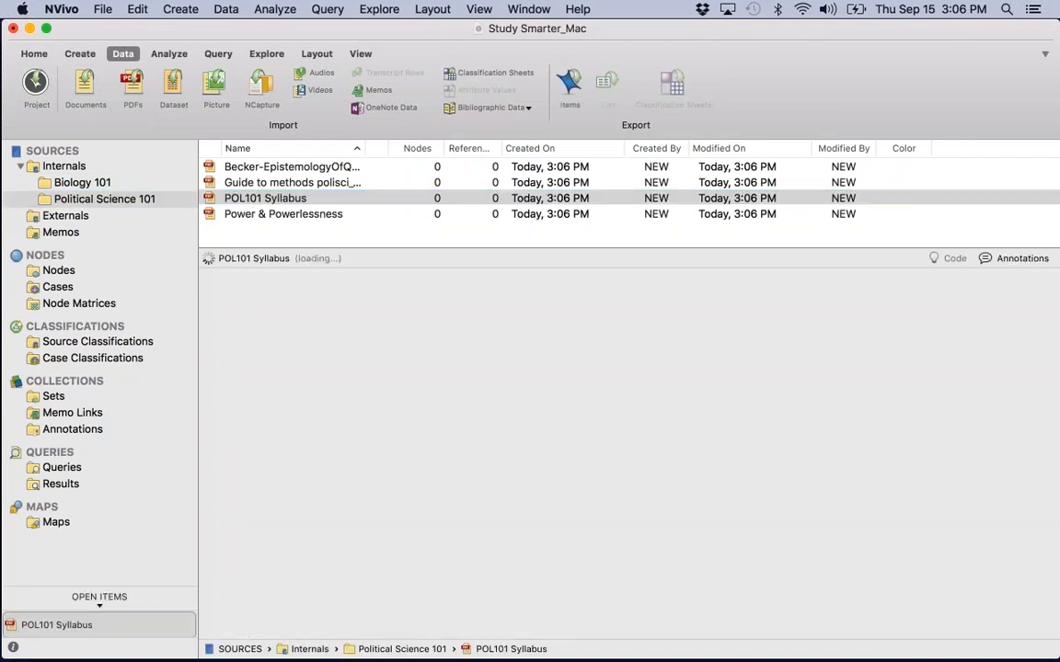
scroll(494, 394, "down", 2)
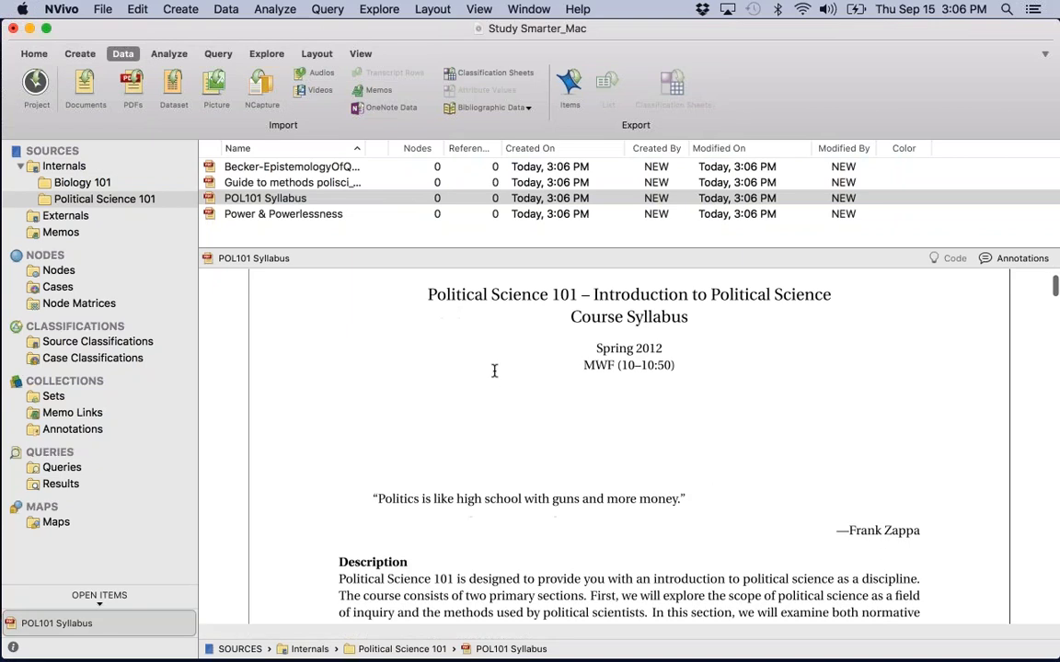
scroll(494, 371, "up", 2)
left_click(361, 53)
left_click(190, 99)
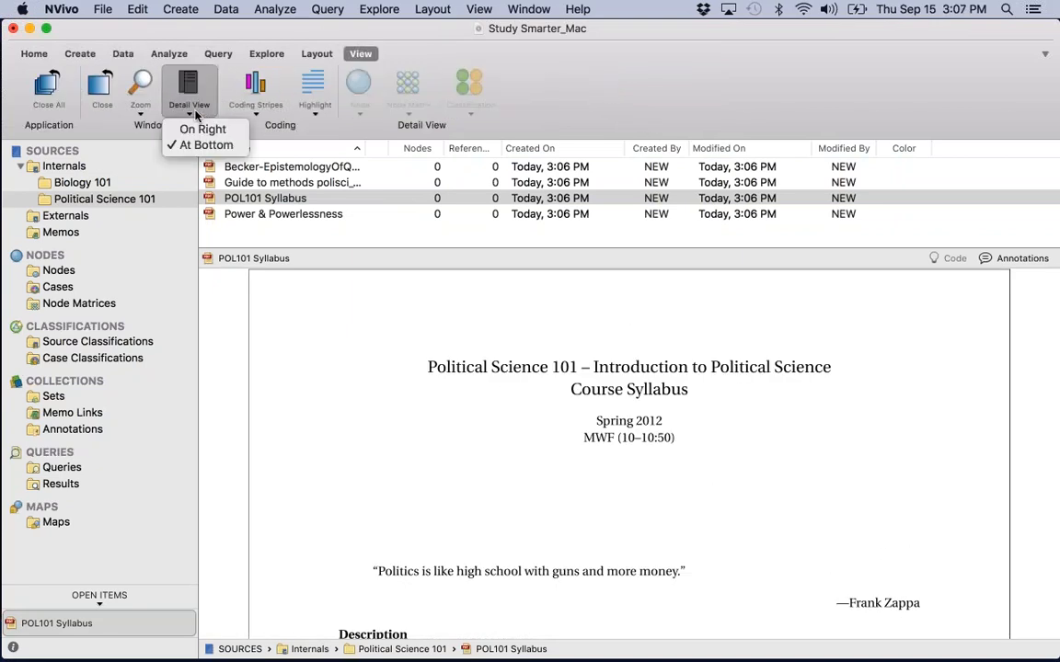
left_click(193, 128)
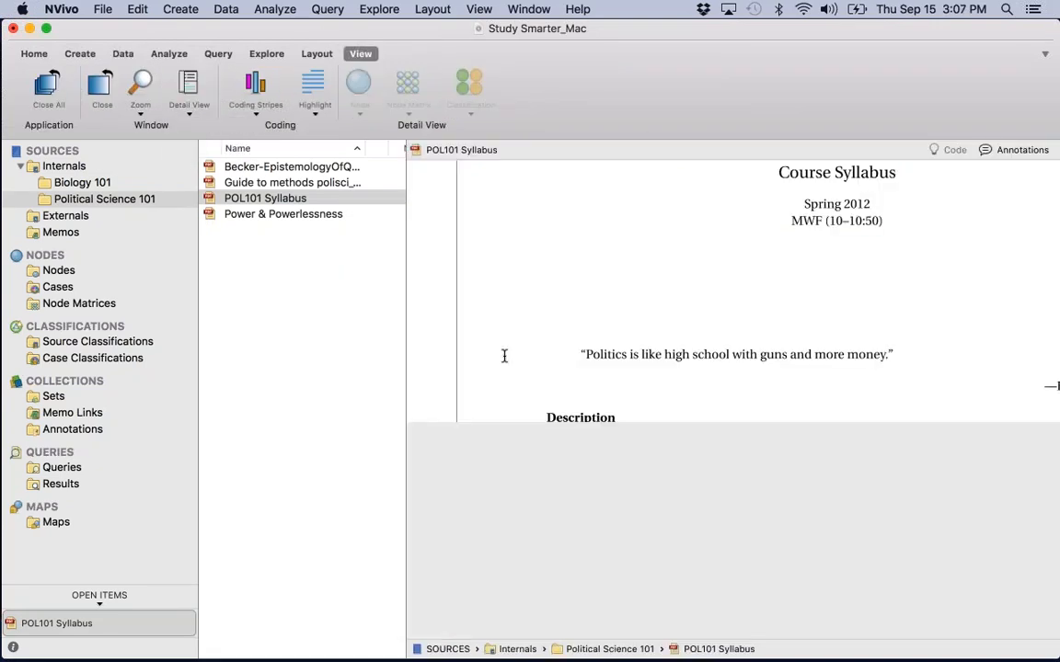
Step: Close and reopen the POL101 Syllabus to refresh its display, and find the Tentative Schedule in it
scroll(582, 317, "down", 10)
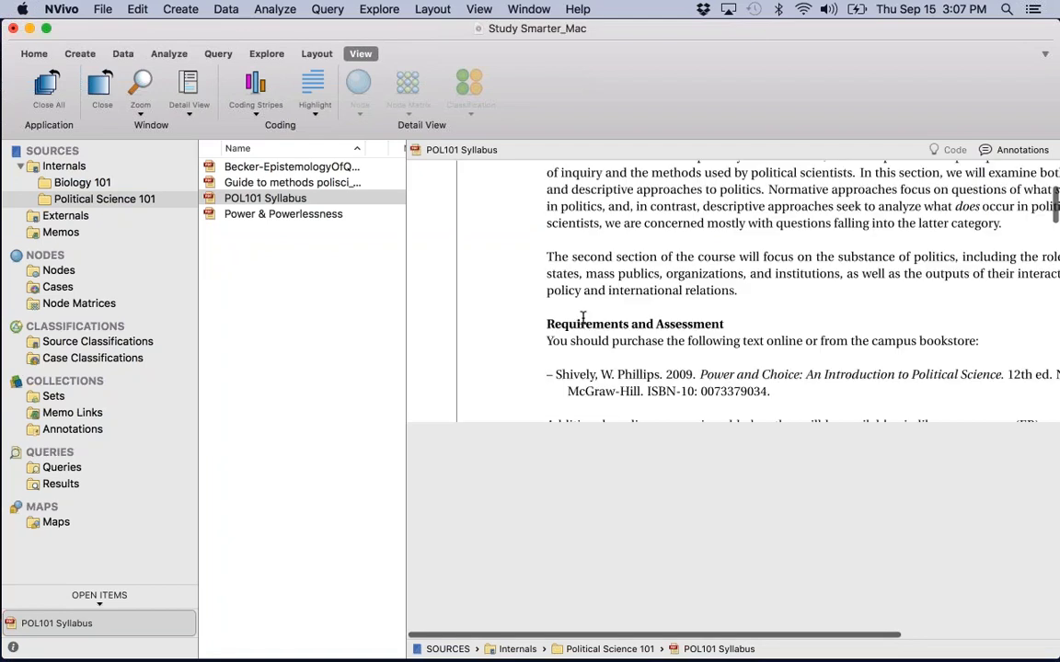
scroll(583, 317, "down", 10)
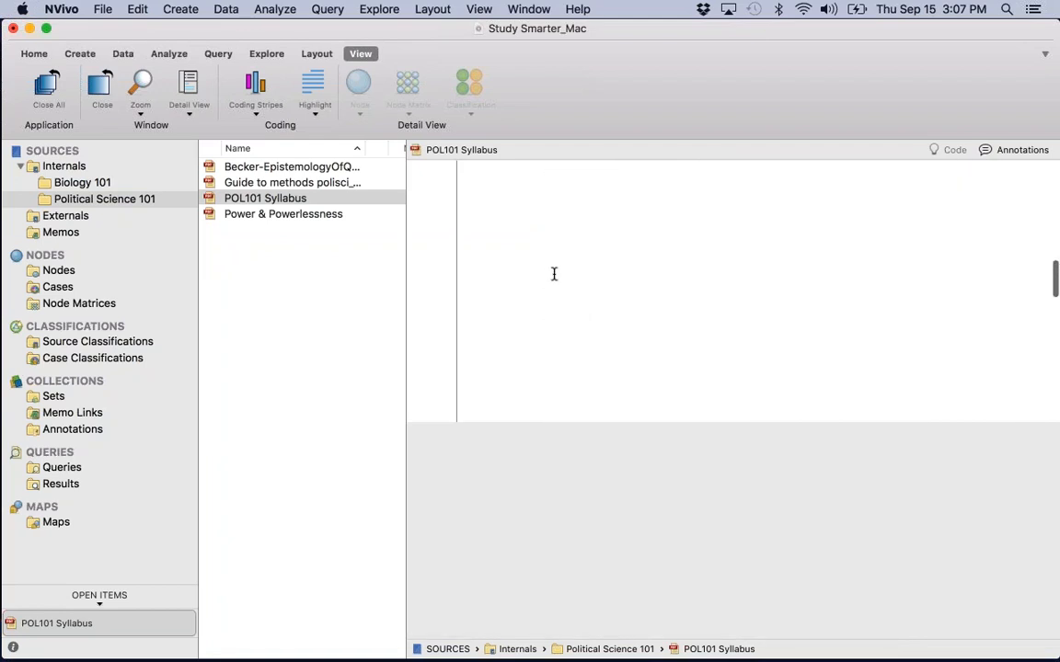
scroll(543, 304, "down", 3)
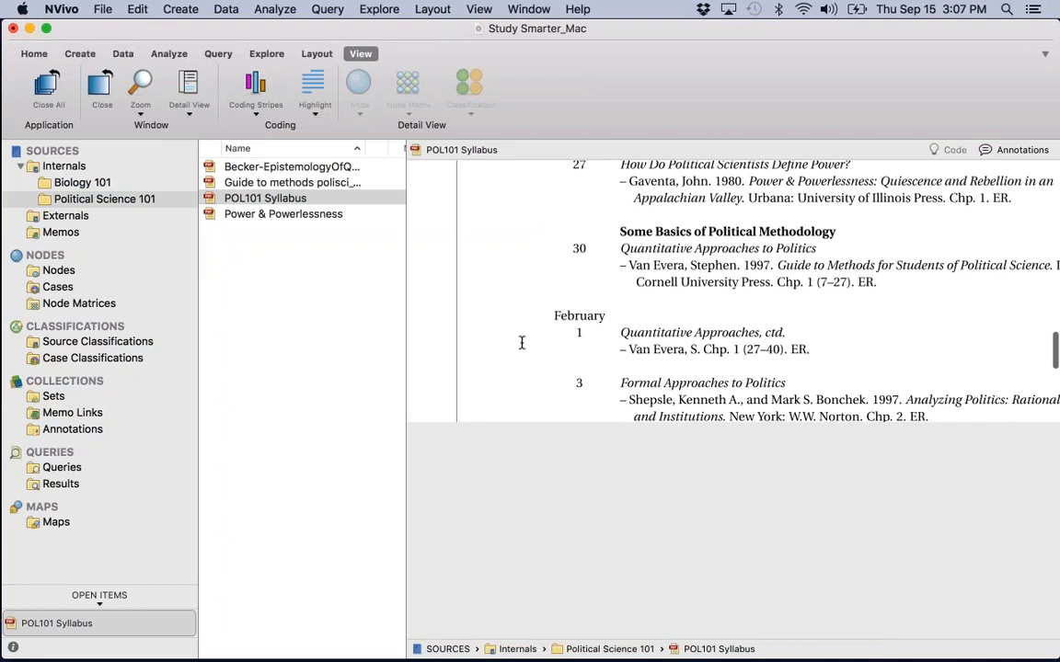
scroll(521, 343, "down", 2)
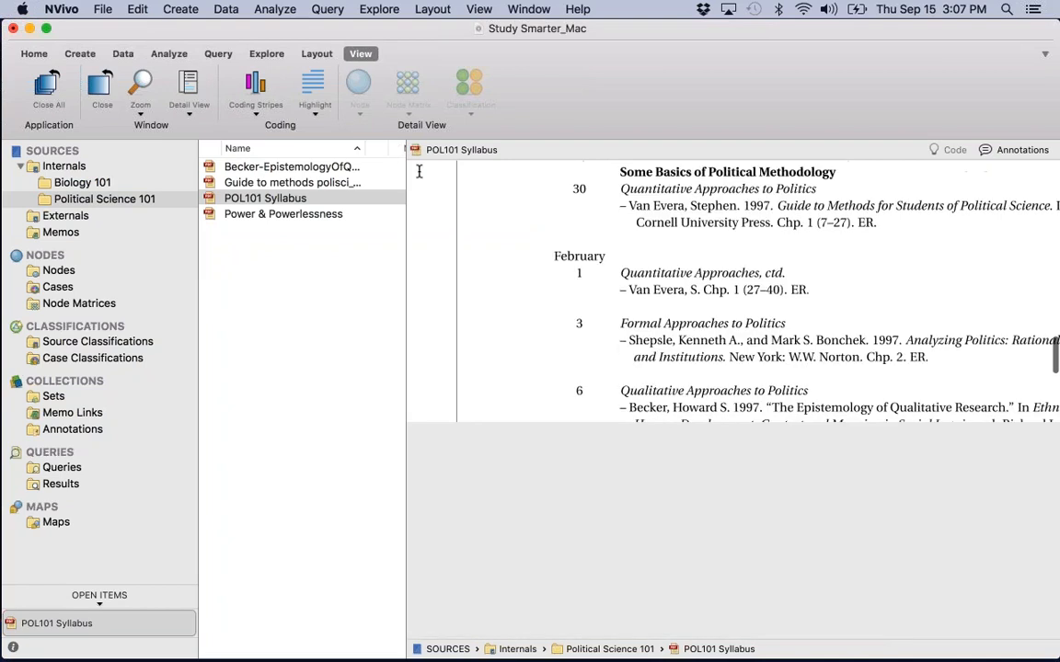
left_click(185, 622)
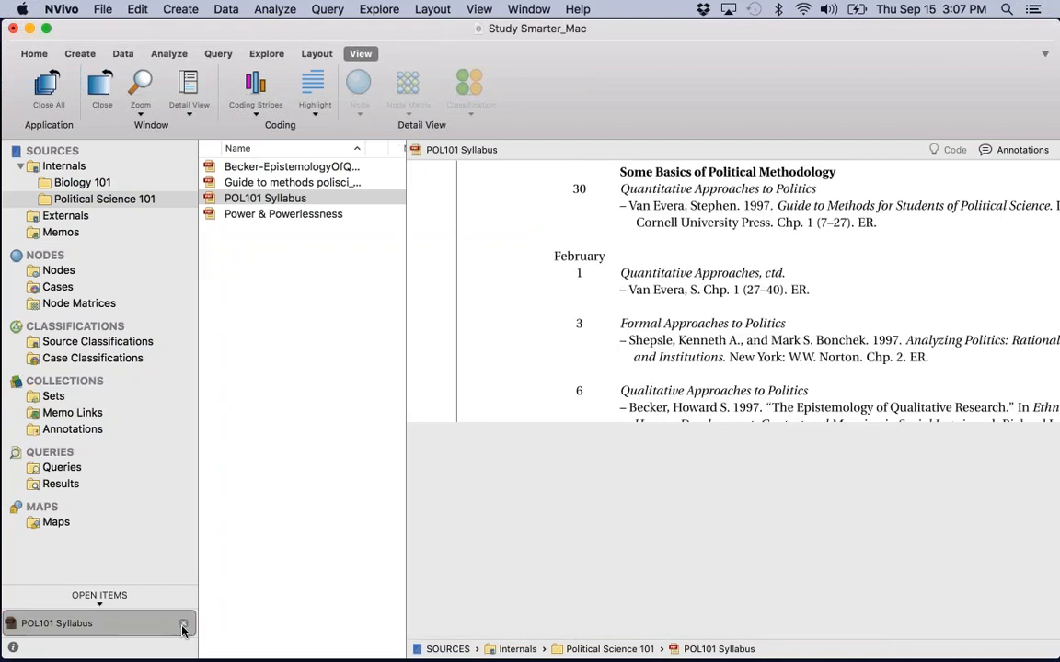
double_click(276, 199)
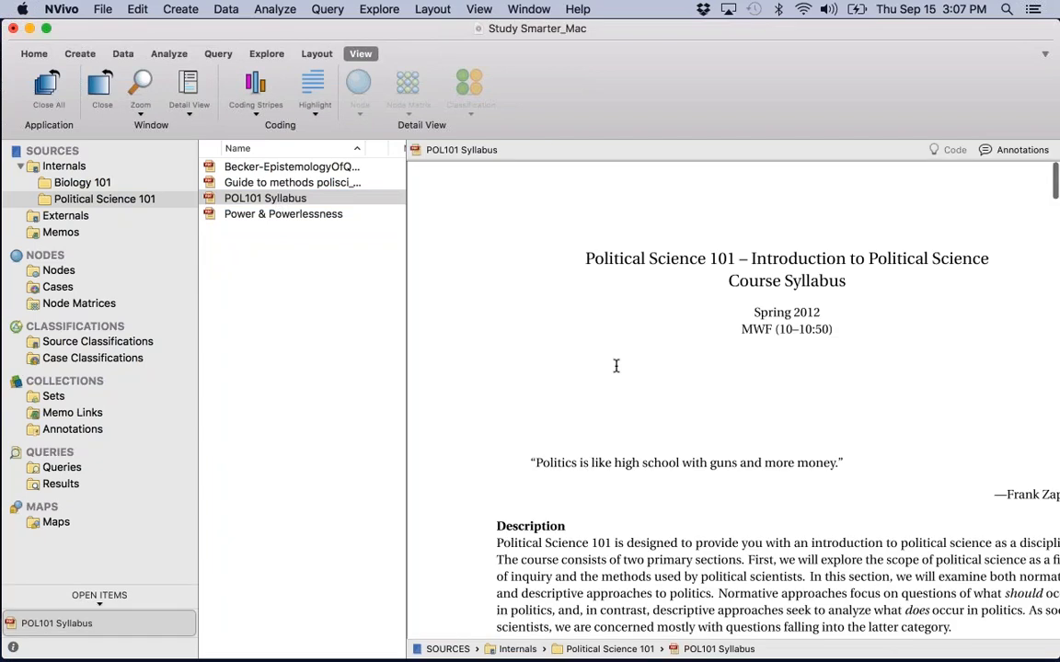
scroll(616, 366, "down", 3)
scroll(620, 367, "down", 10)
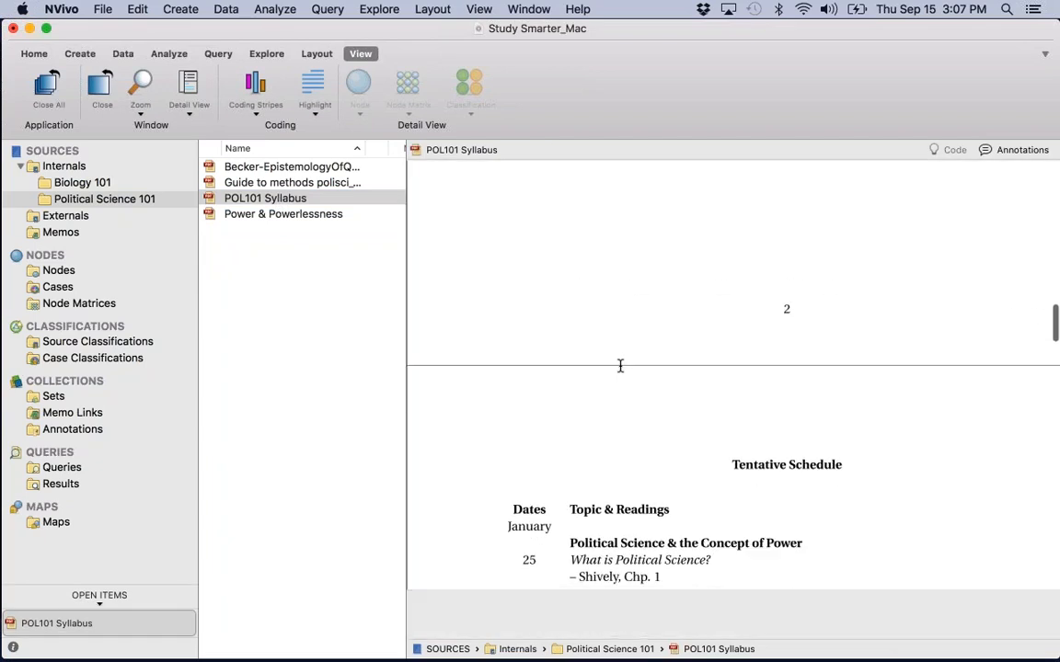
scroll(620, 366, "down", 2)
scroll(620, 367, "down", 4)
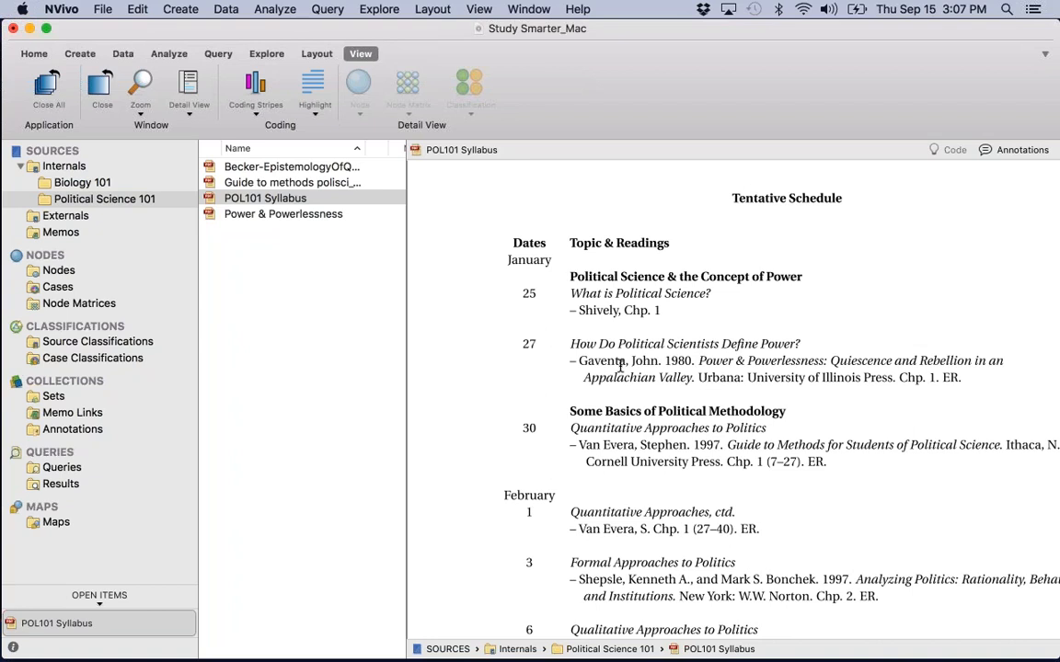
Step: Code the syllabus passage on Political Science & the Concept of Power, through the Chp. 1 reading, at a new node named January 25
left_click(59, 268)
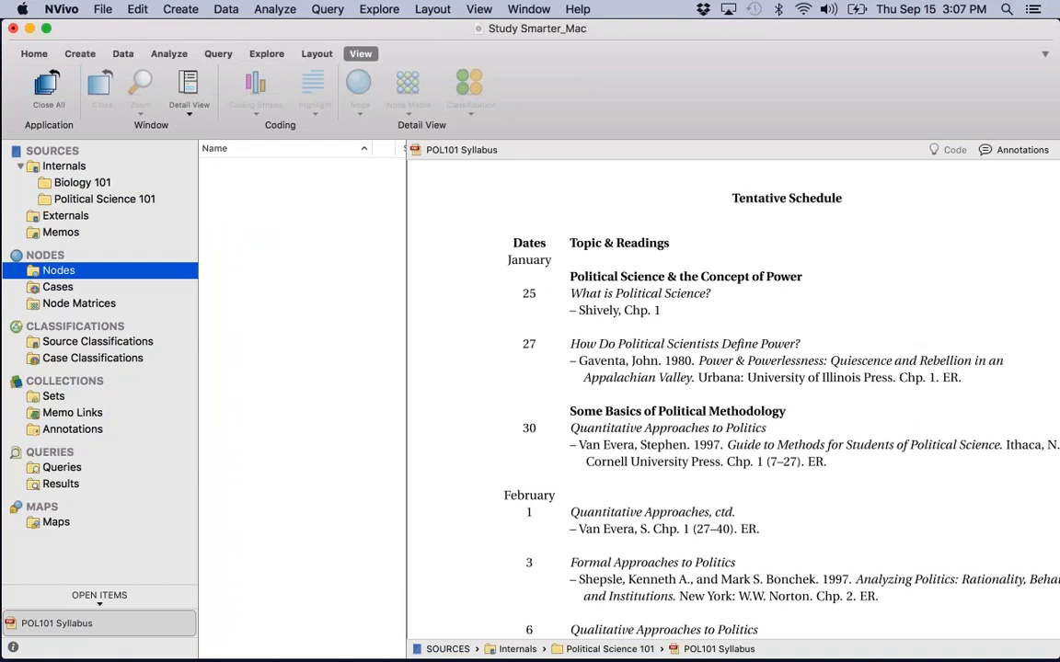
left_click_drag(567, 276, 311, 230)
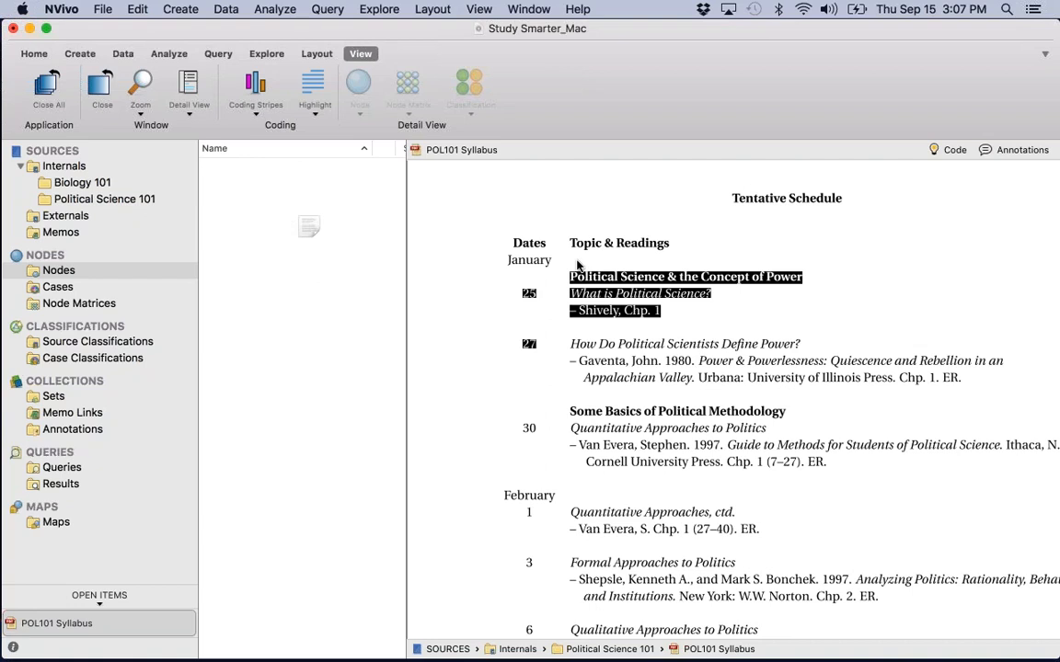
left_click(947, 151)
type("January 25")
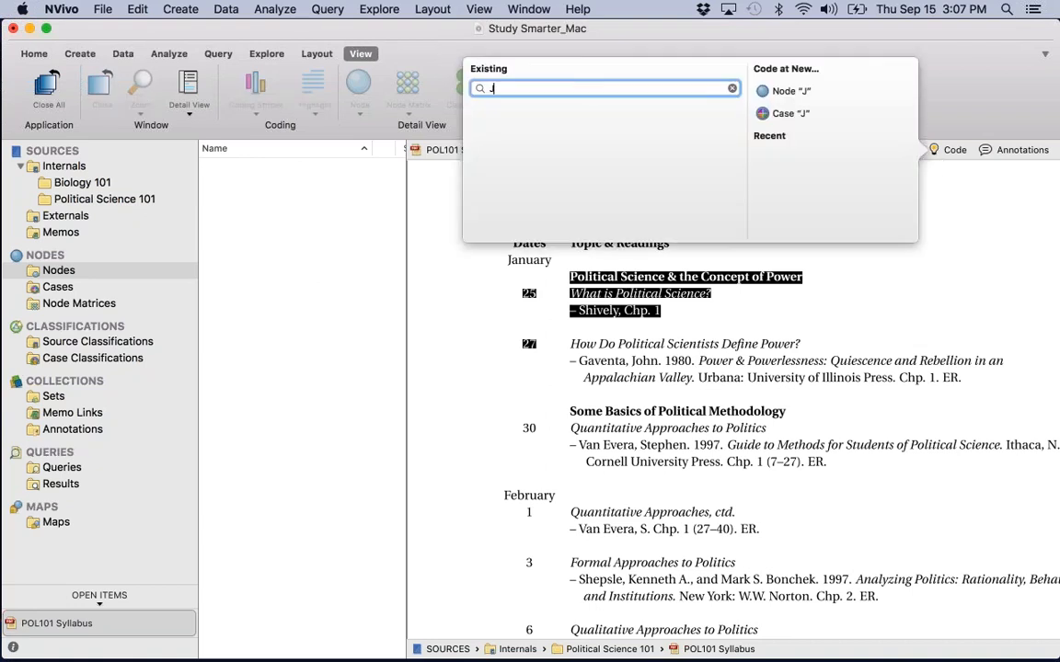
left_click(760, 91)
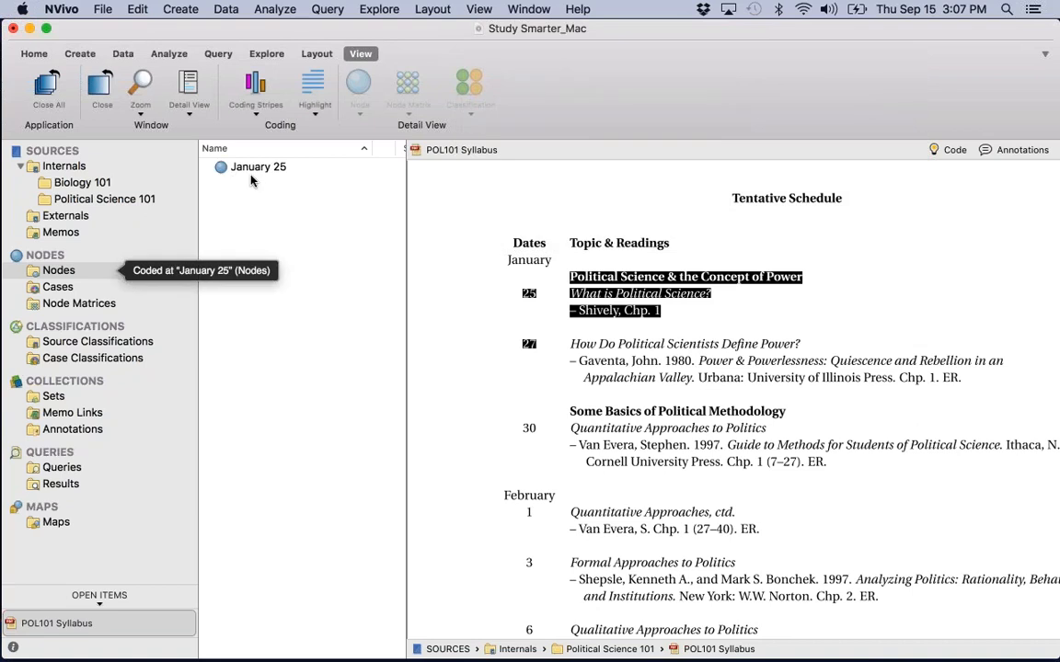
Step: Code the syllabus passage "How Do Political Scientists Define Power?" with its Power & Powerlessness reading at a new node named January 27
left_click_drag(569, 344, 965, 386)
left_click(948, 150)
type("J")
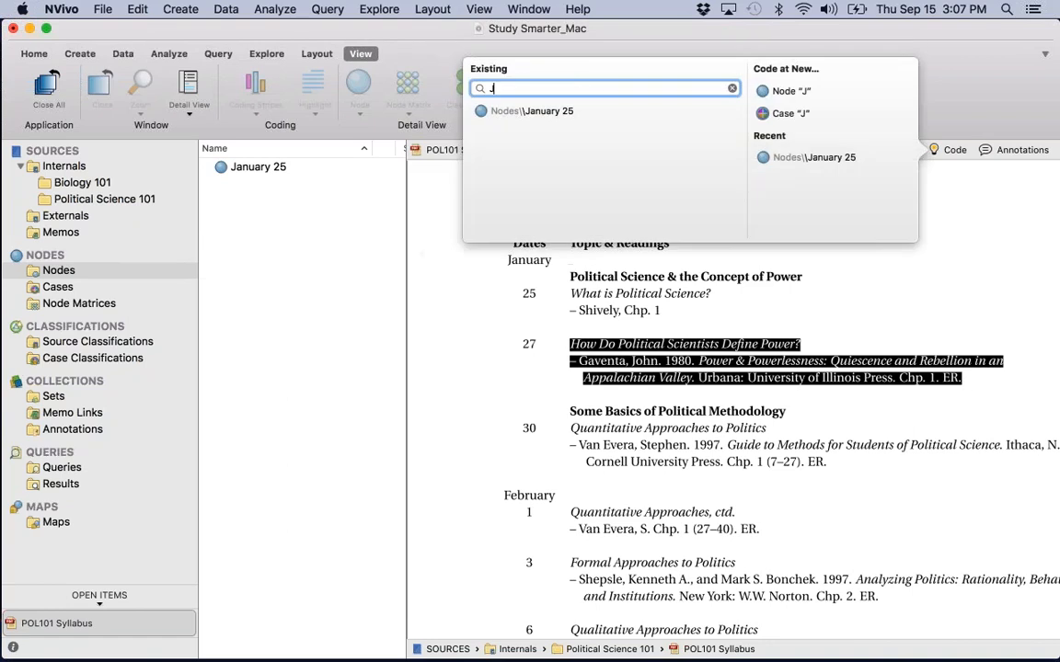
type("anuary 27")
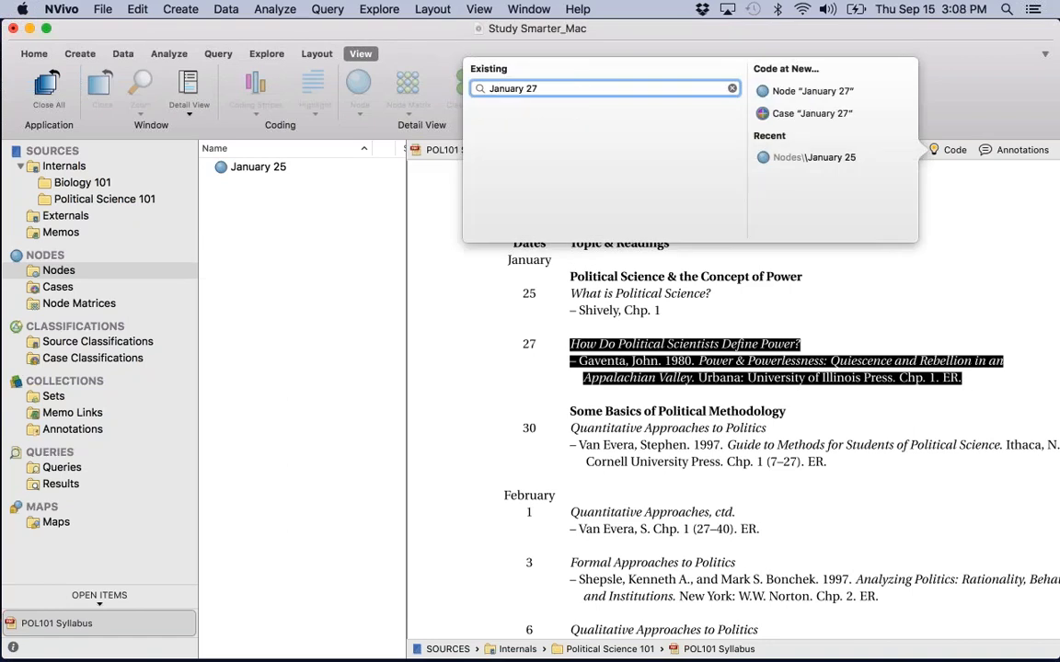
key("Tab")
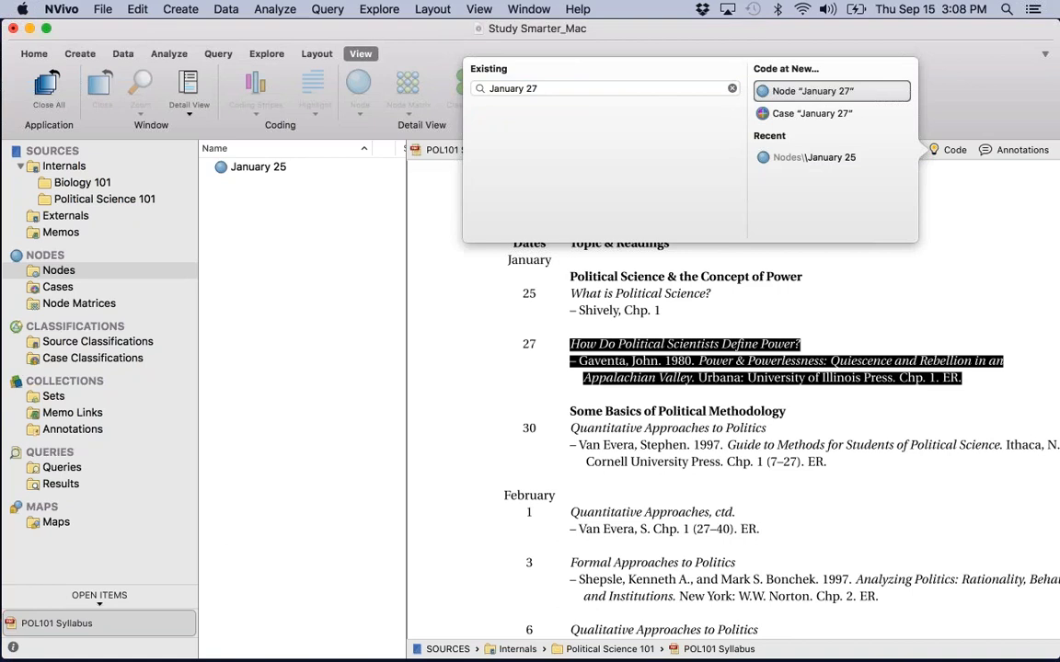
left_click(791, 92)
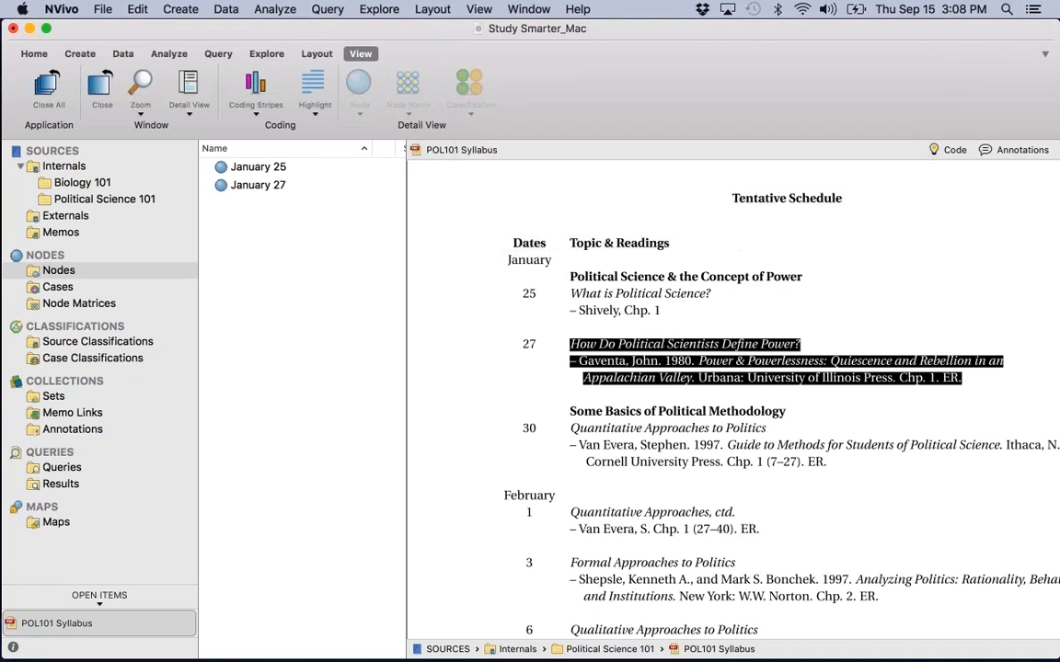
Step: Code the Some Basics of Political Methodology passage, through the Chp. 1 (7–27) reading, at a new node named January 30
left_click_drag(561, 411, 837, 463)
key("super+F2")
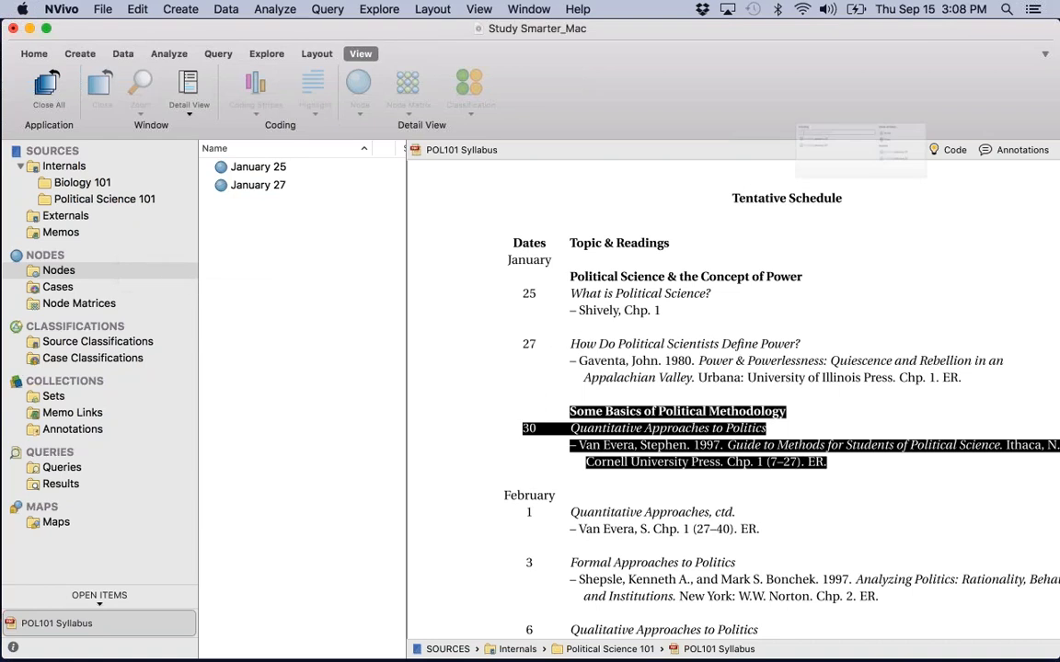
type("January 20")
key("BackSpace")
key("BackSpace")
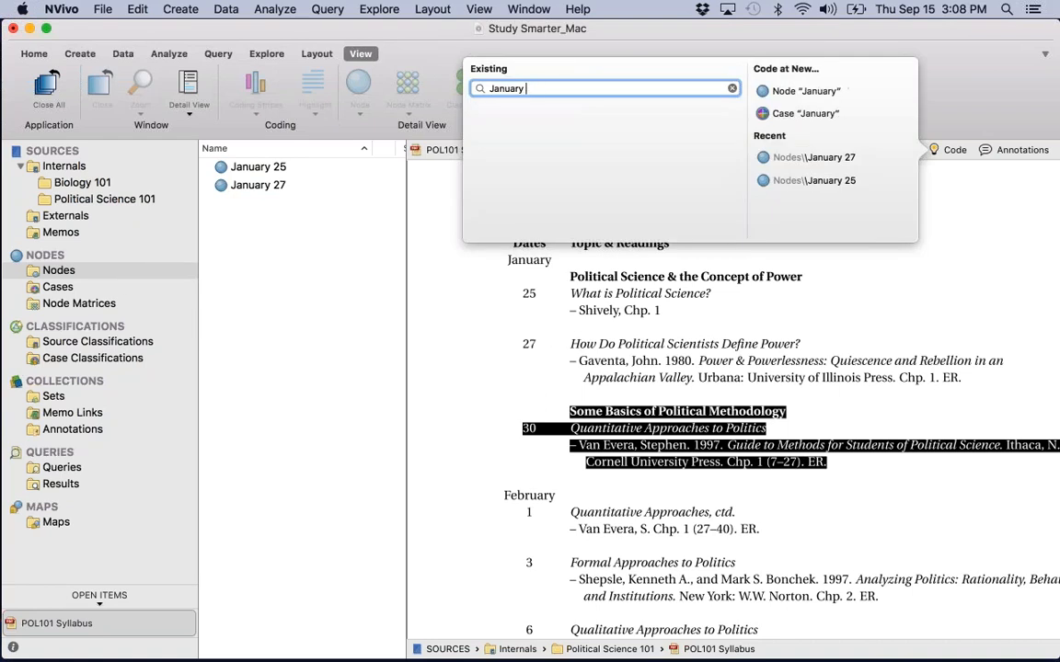
type("30")
left_click(898, 97)
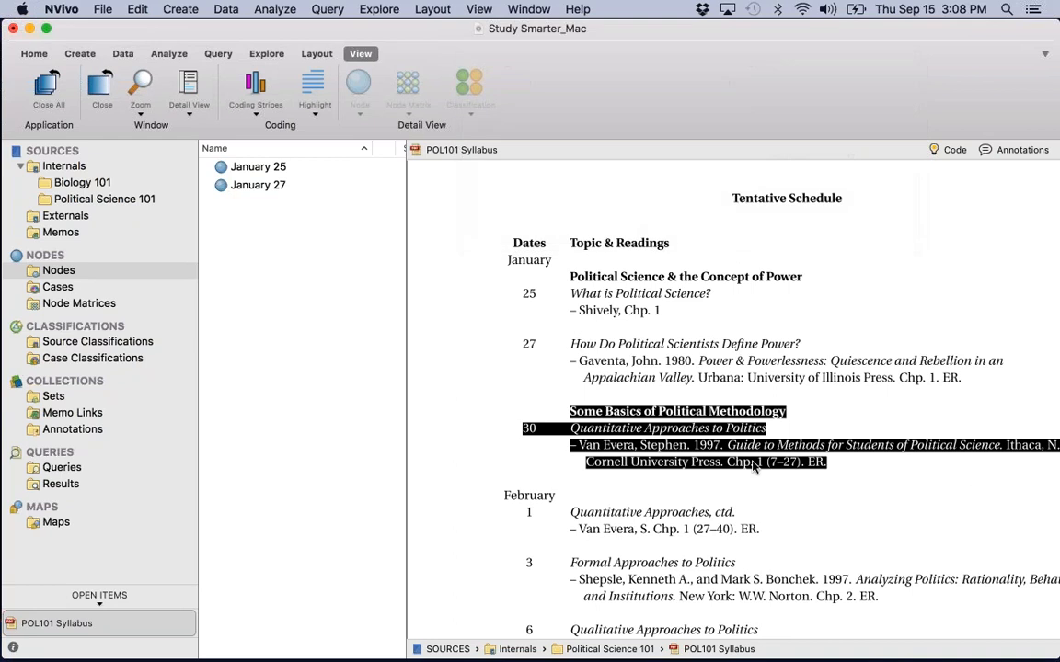
Step: Code the "Quantitative Approaches, ctd." entry with its Chp. 1 (27–40) reading at a new node named February 1
scroll(753, 464, "down", 2)
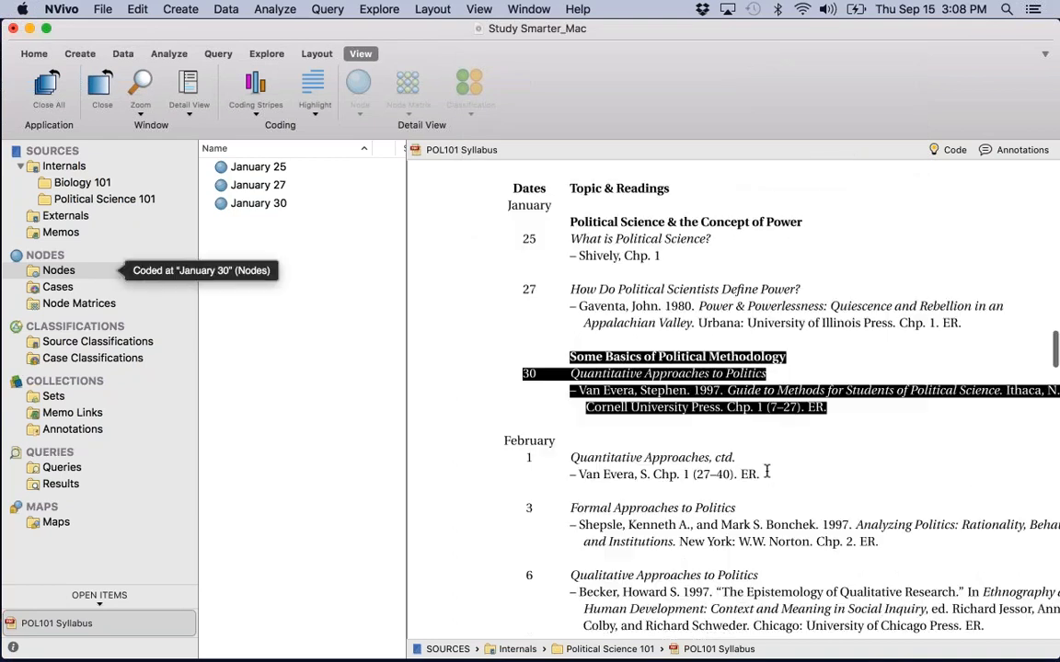
left_click(577, 464)
left_click_drag(570, 457, 760, 475)
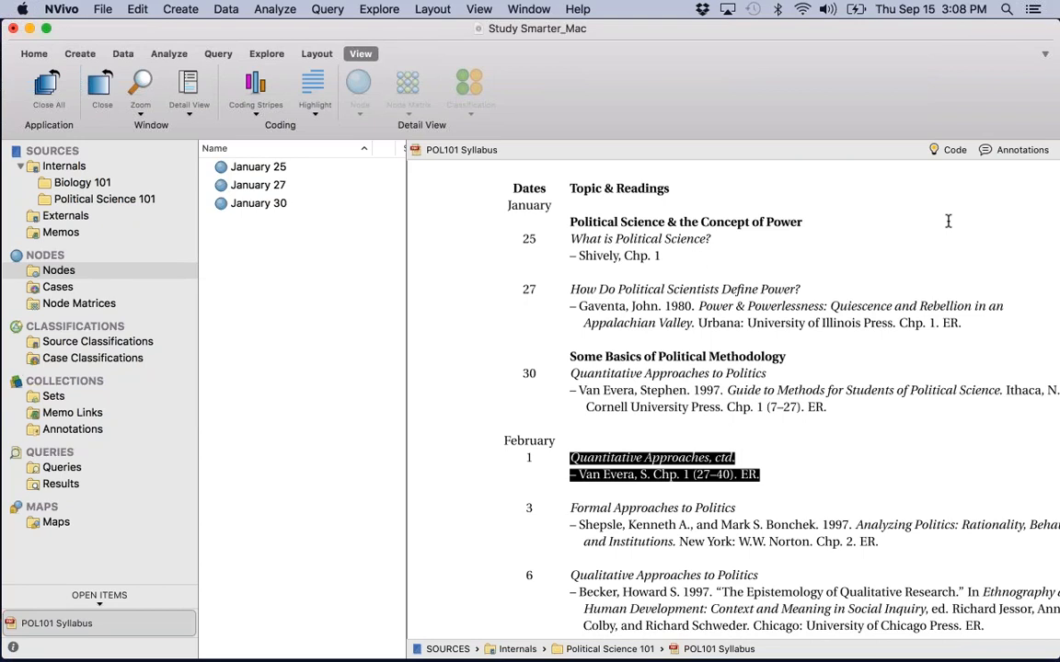
left_click(952, 149)
type("February 1")
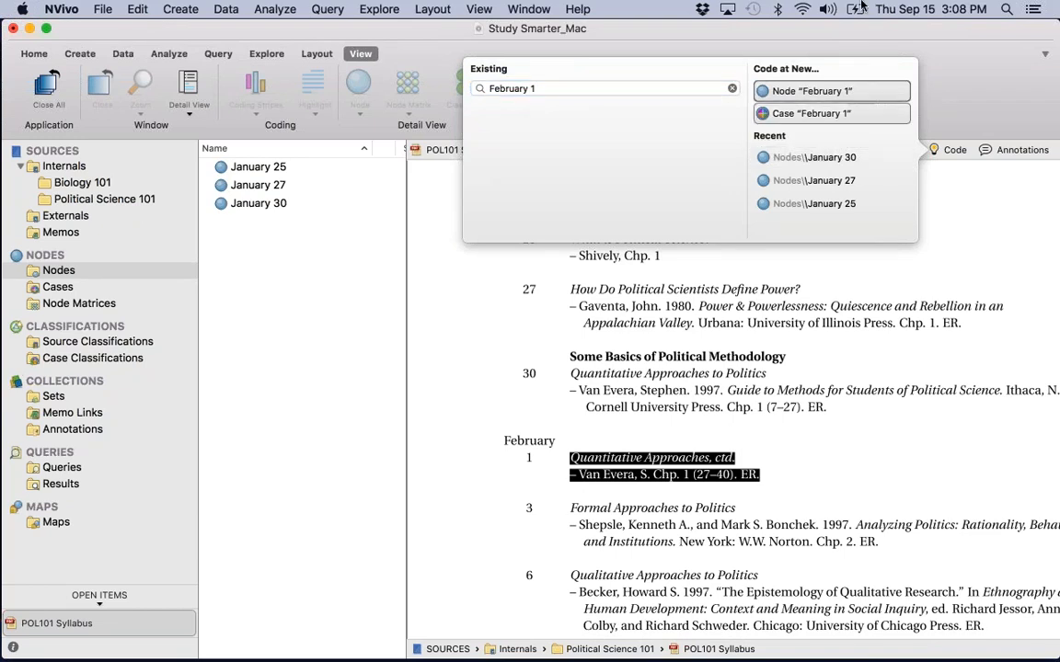
left_click(833, 91)
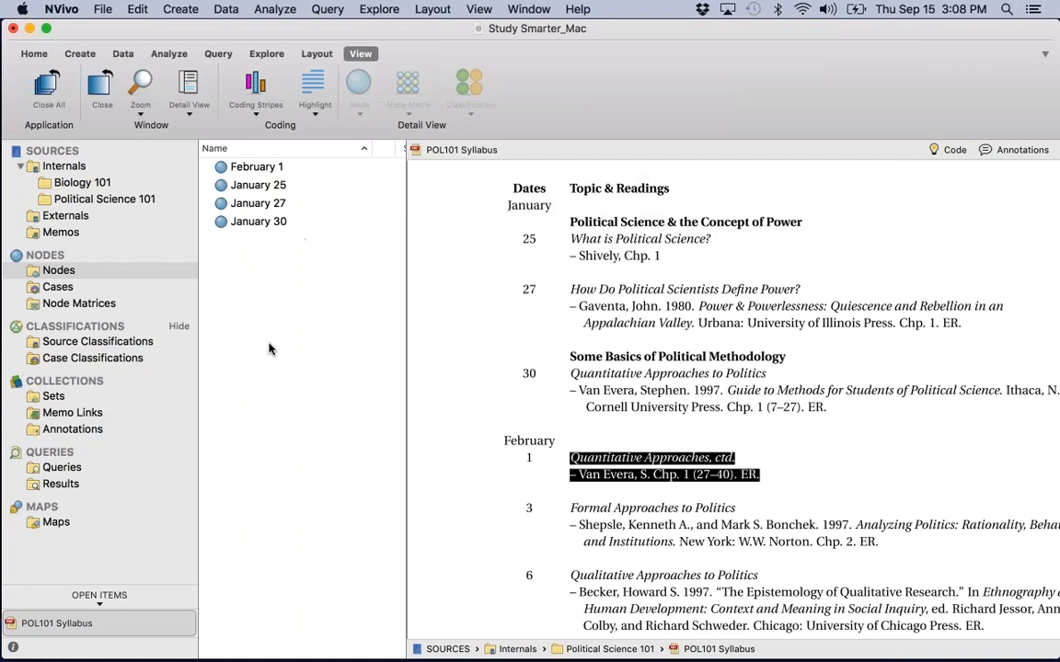
Step: Create a node named January and nest the January 25, January 27 and January 30 nodes under it
left_click(80, 53)
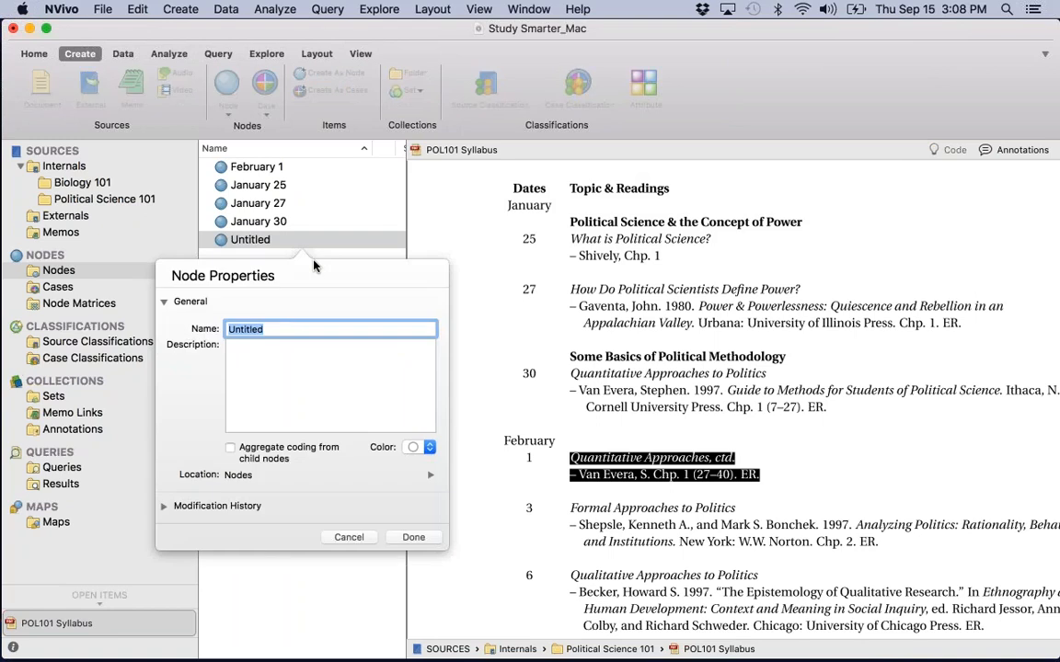
type("January")
key("Return")
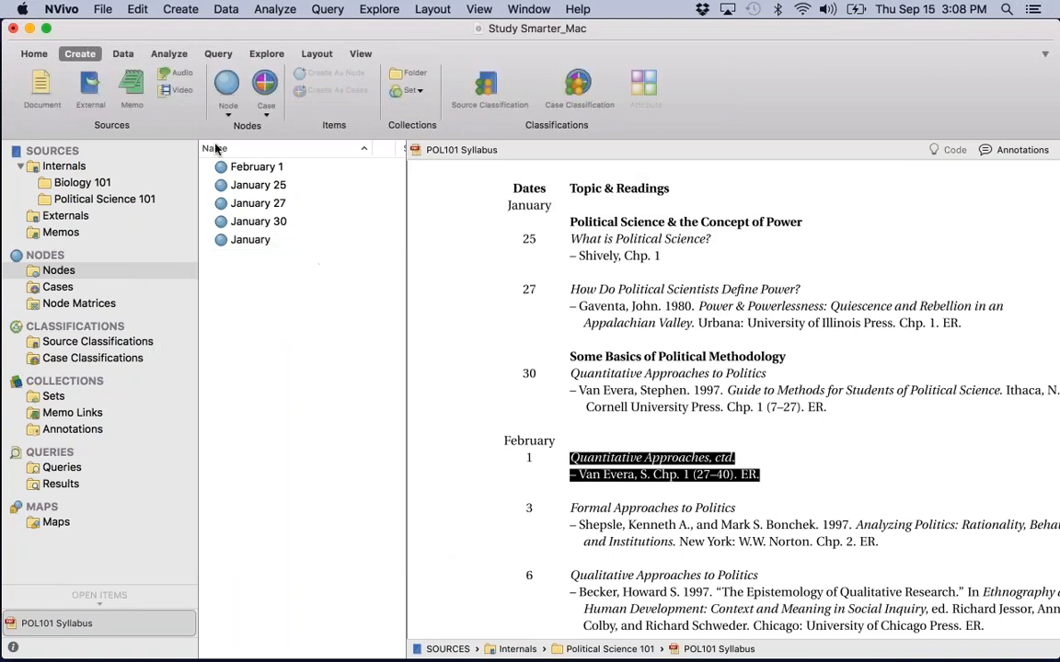
left_click(216, 149)
left_click(277, 202)
left_click(267, 240, "shift")
mouse_move(245, 204)
left_mouse_down()
mouse_move(226, 204)
mouse_move(234, 187)
left_mouse_up()
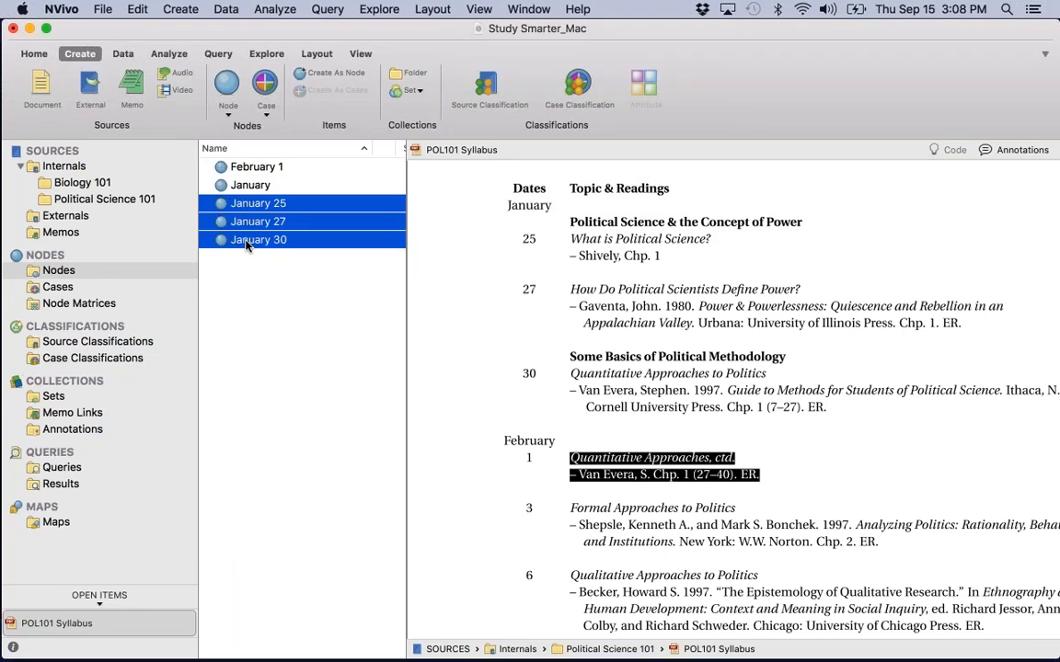
Step: Create a node named February and nest the February 1 node under it
left_click(234, 97)
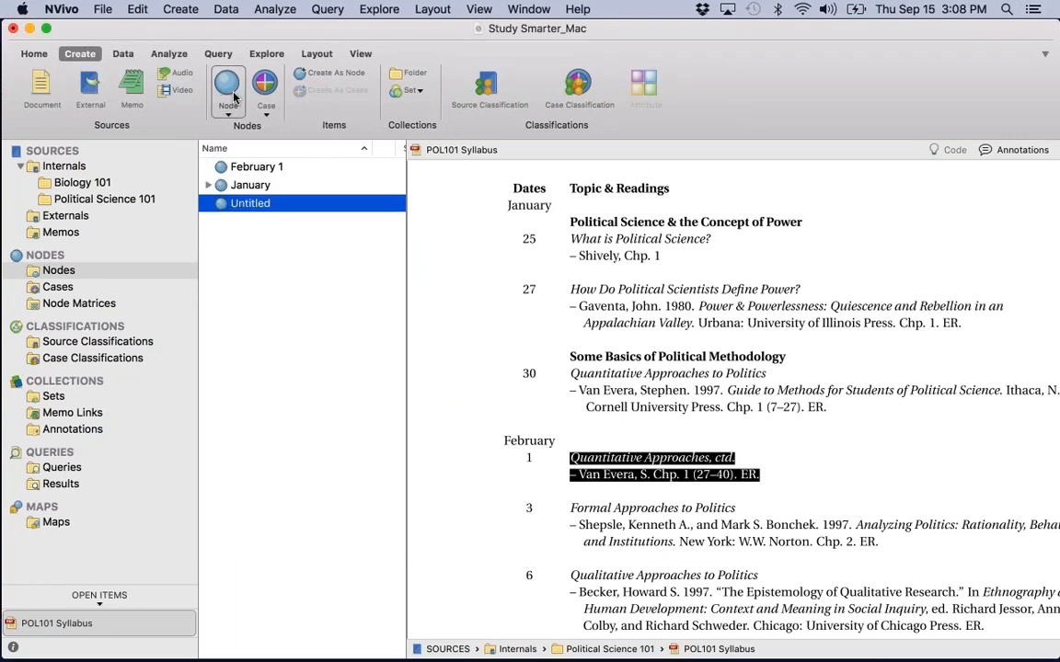
type("ruary")
key("BackSpace")
key("BackSpace")
key("BackSpace")
key("BackSpace")
key("BackSpace")
type("F")
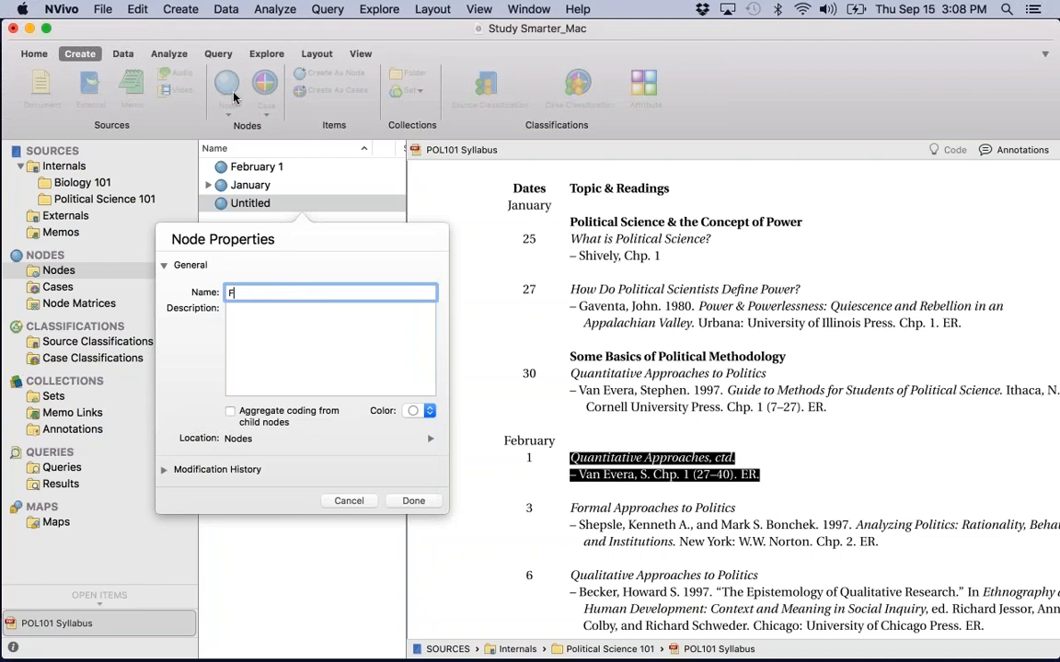
type("ebruary")
key("Return")
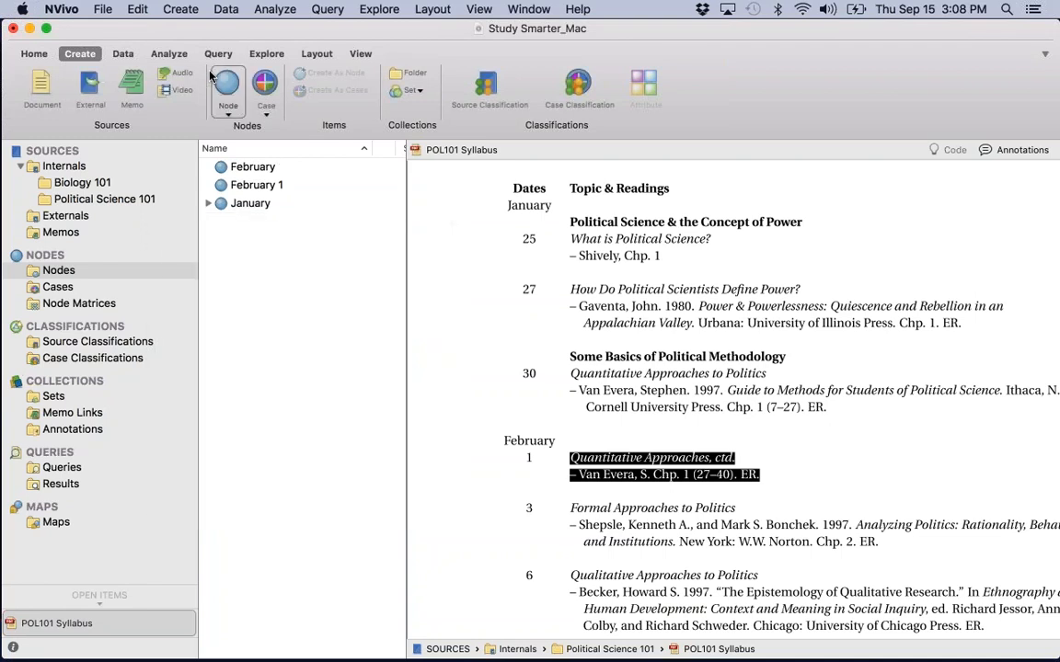
left_click(209, 185)
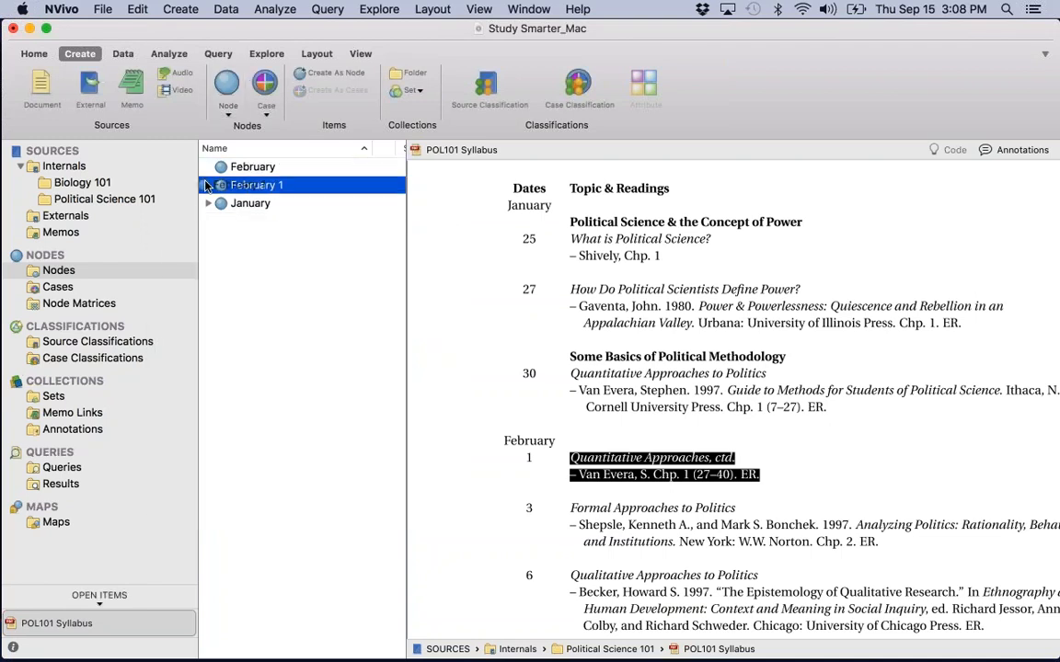
left_click_drag(207, 185, 220, 169)
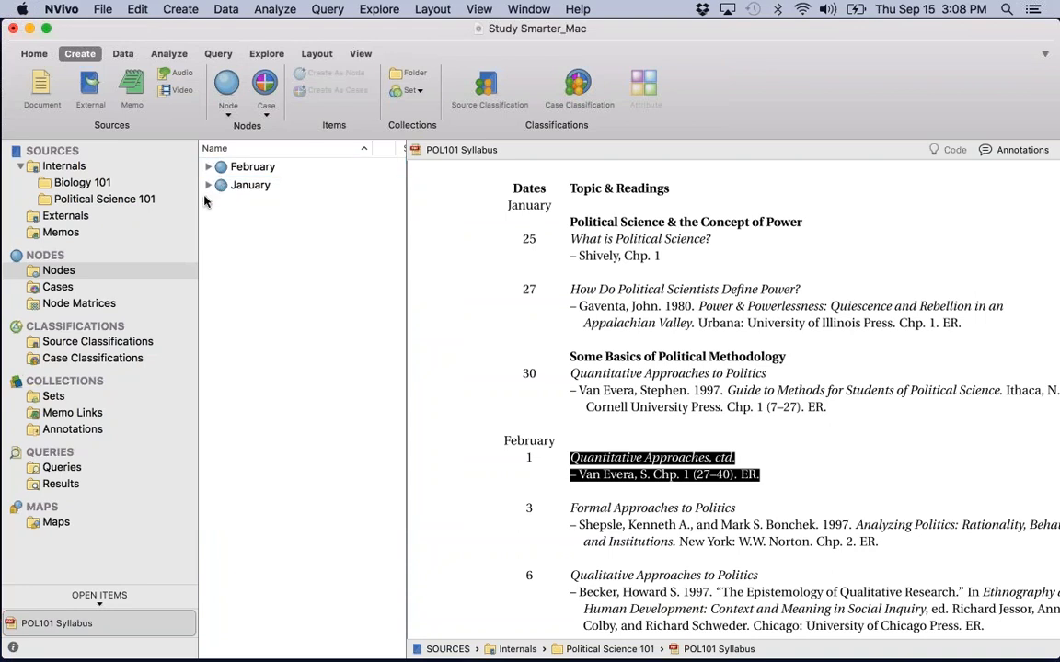
Step: Expand the January node and review the coded references of January 25 and January 27, highlighting the author and year in the latter
left_click(208, 185)
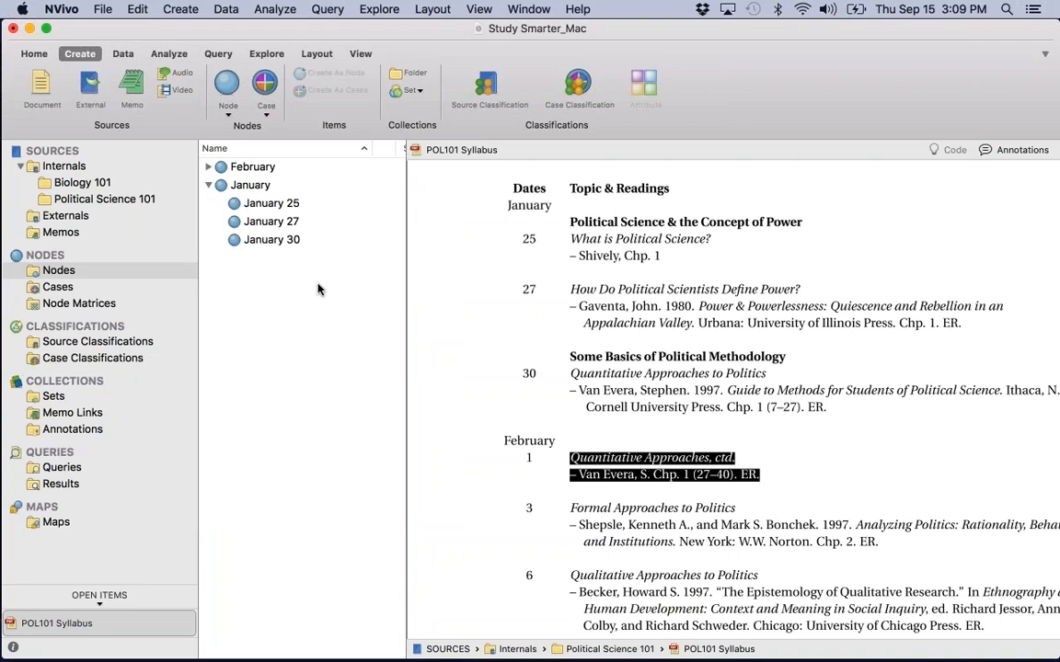
double_click(283, 207)
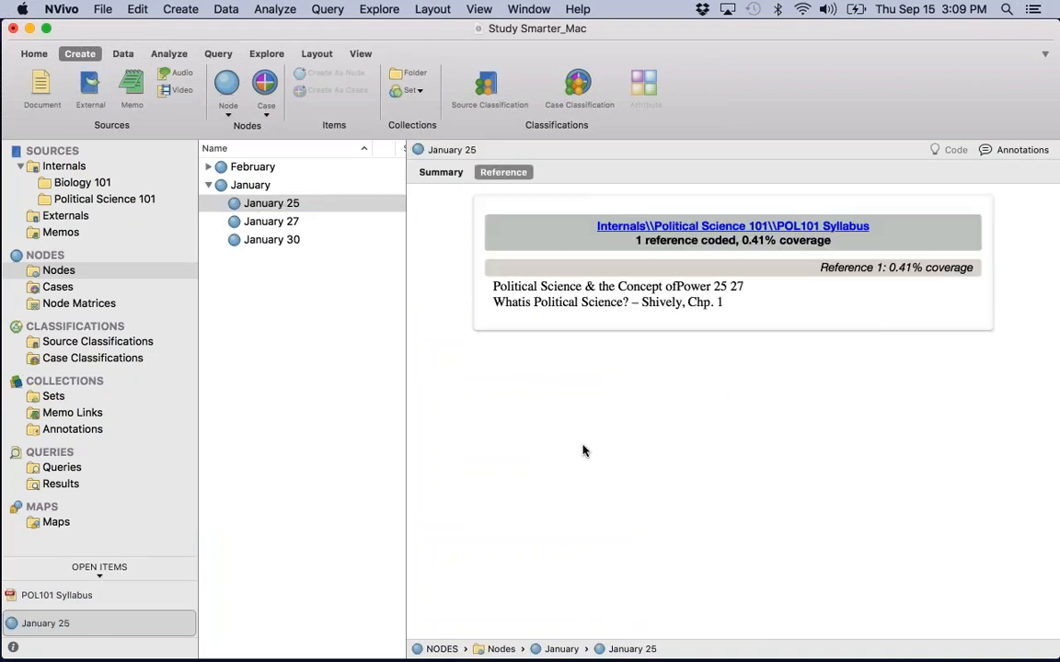
left_click(282, 224)
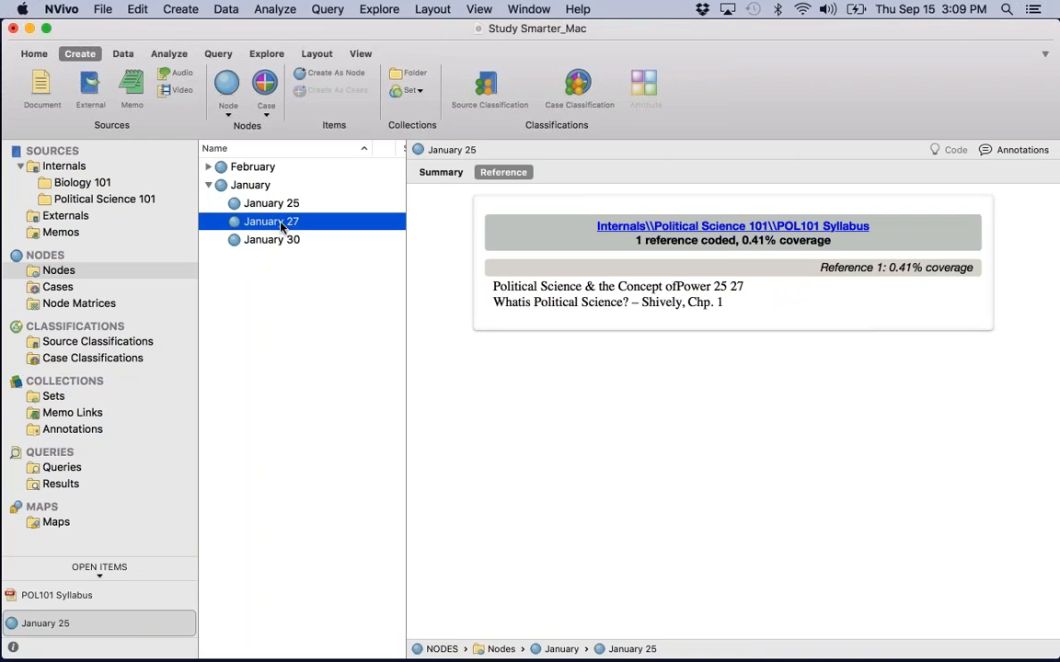
double_click(281, 226)
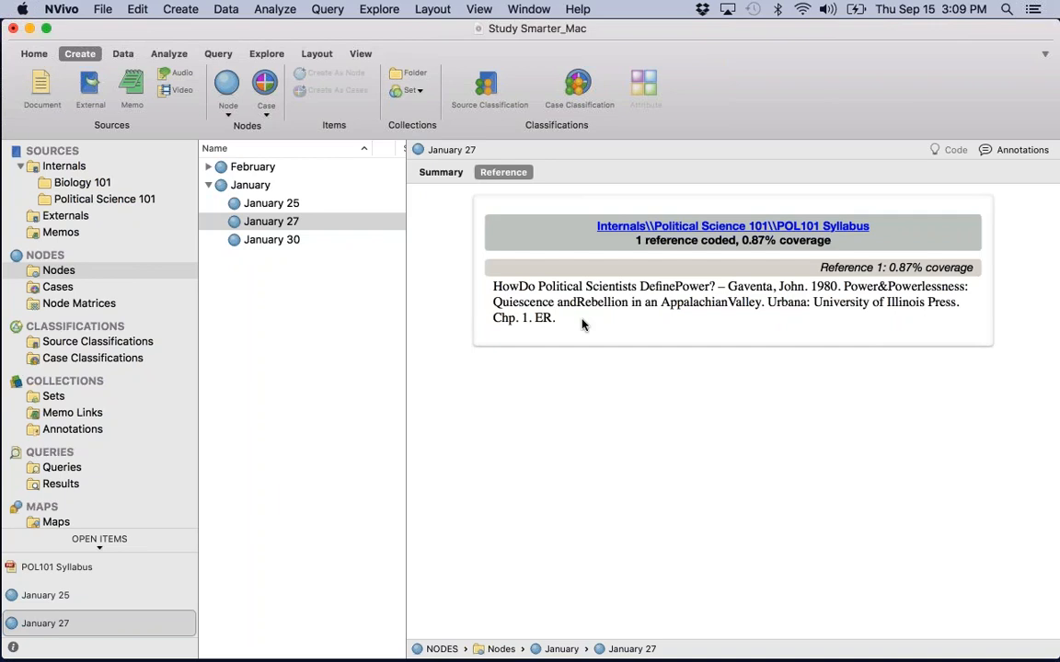
left_click_drag(728, 287, 838, 291)
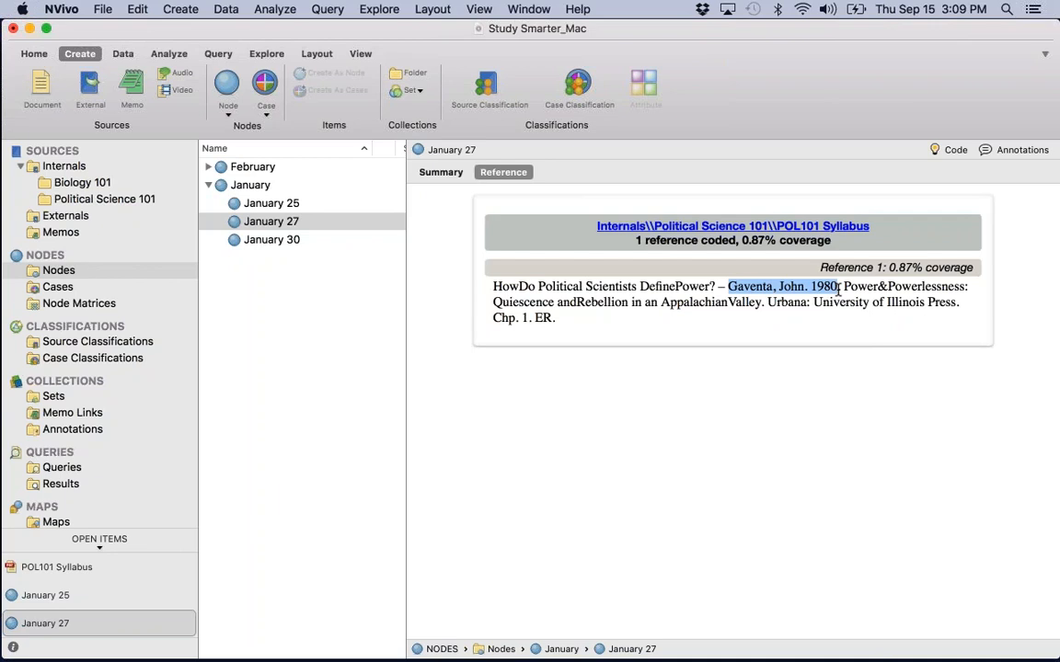
Step: Create a subfolder named Readings inside the Political Science 101 source folder
left_click(111, 197)
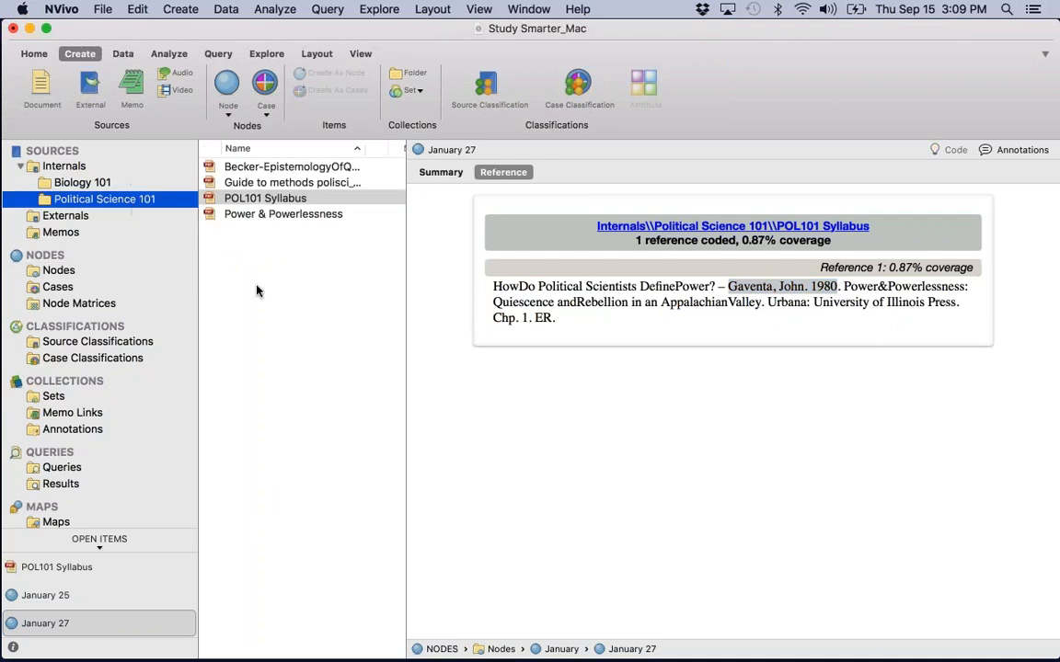
left_click(279, 248)
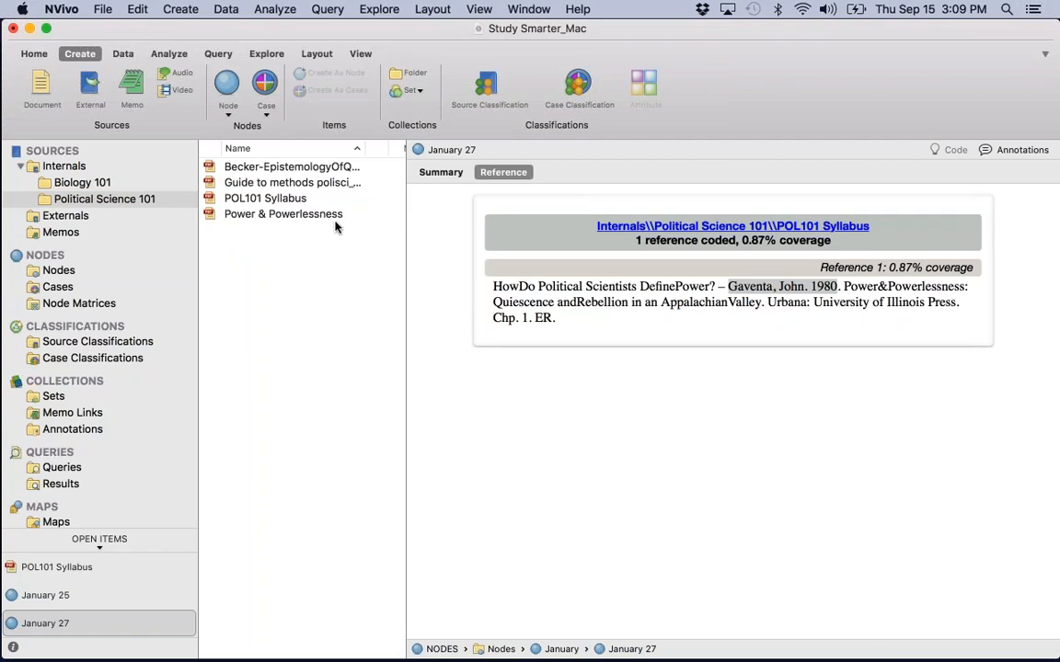
left_click(276, 199)
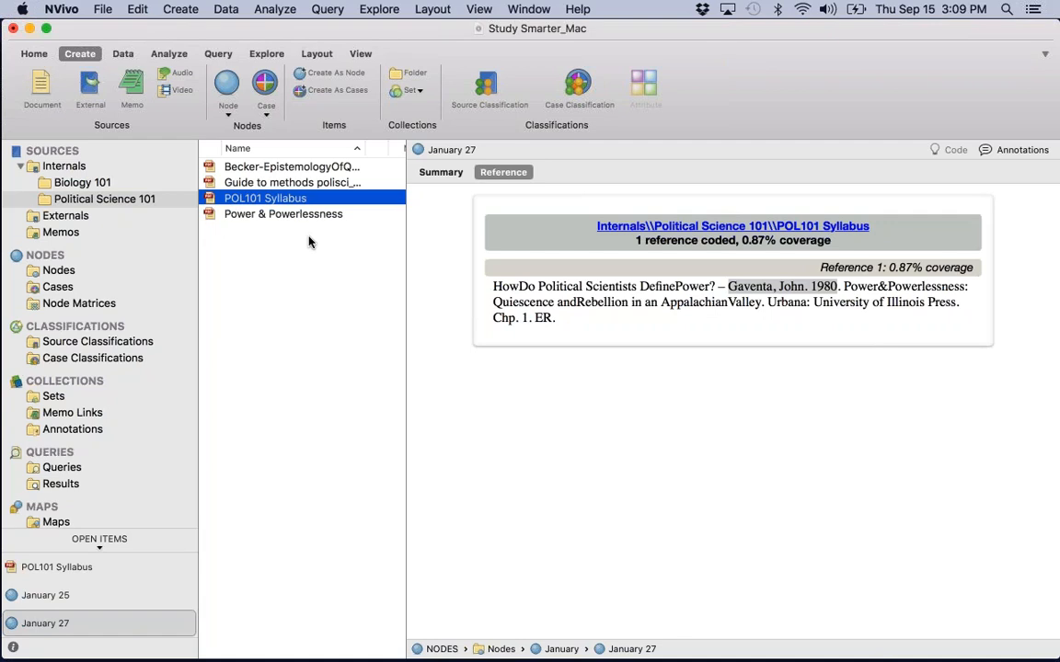
left_click(139, 199)
right_click(139, 200)
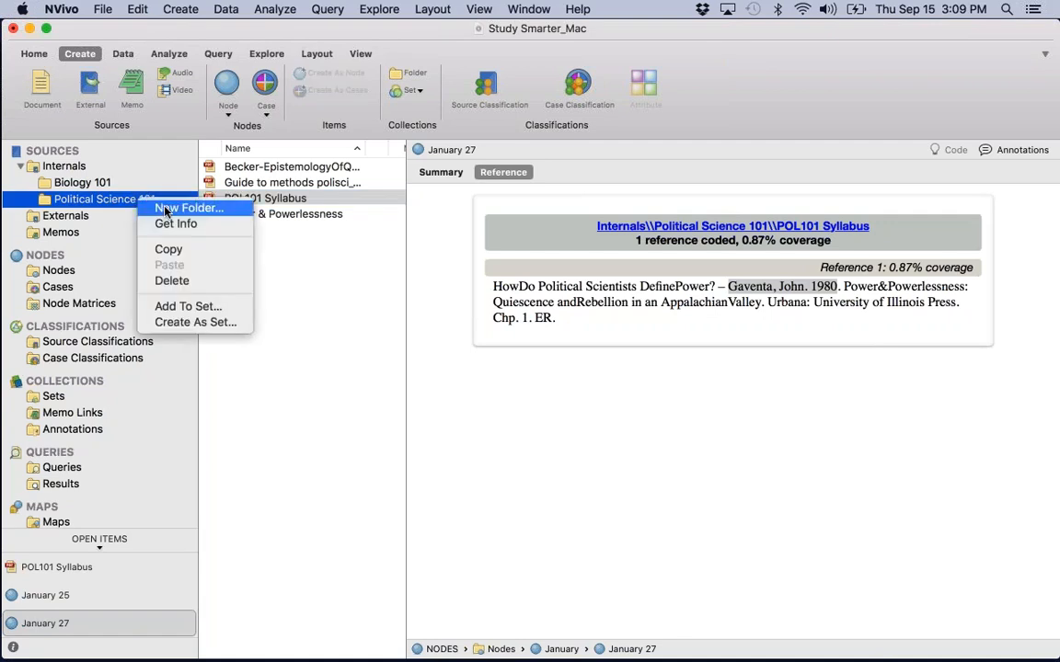
left_click(167, 210)
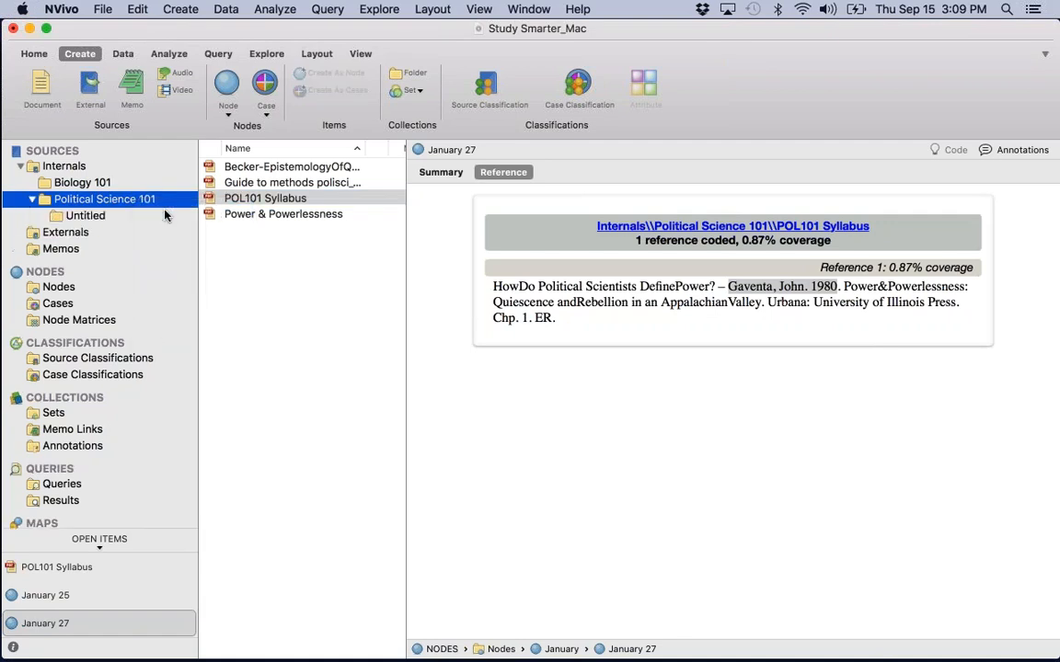
type("Readings")
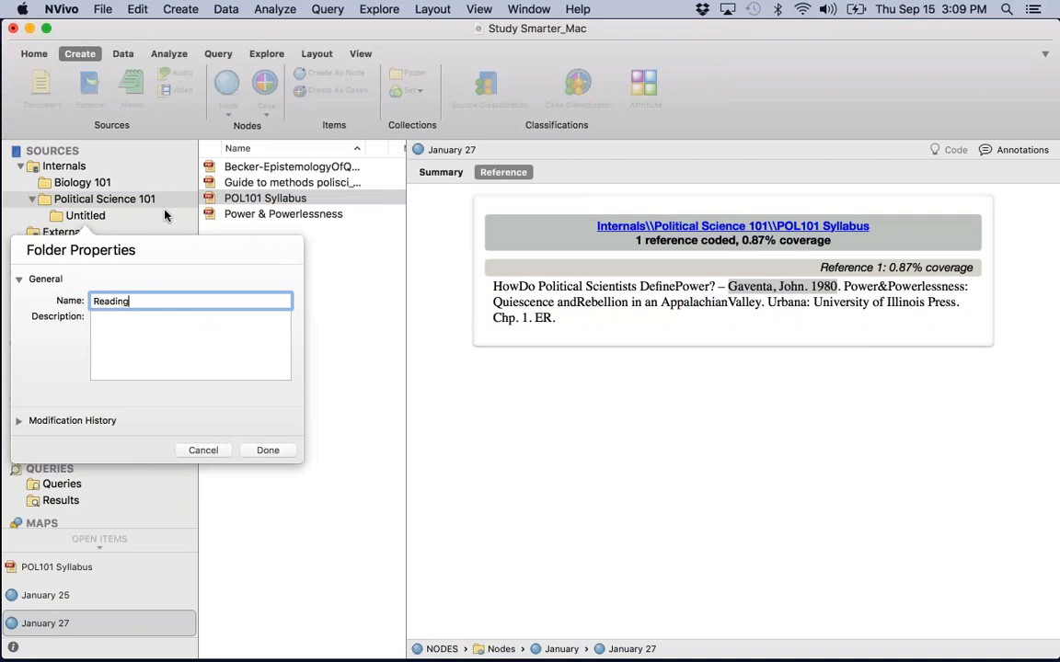
key("Return")
Step: Move the three reading PDFs, all except the POL101 Syllabus, into the Readings folder and open that folder
left_click(275, 213)
left_click(267, 182, "super")
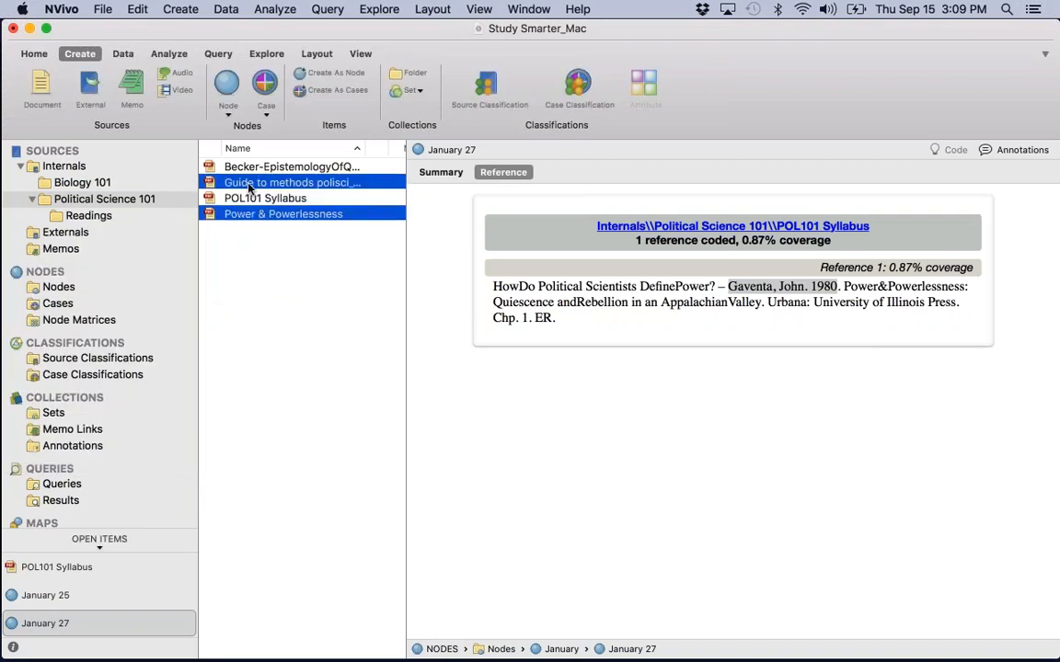
left_click(249, 168, "super")
left_click_drag(249, 167, 118, 215)
left_click(95, 217)
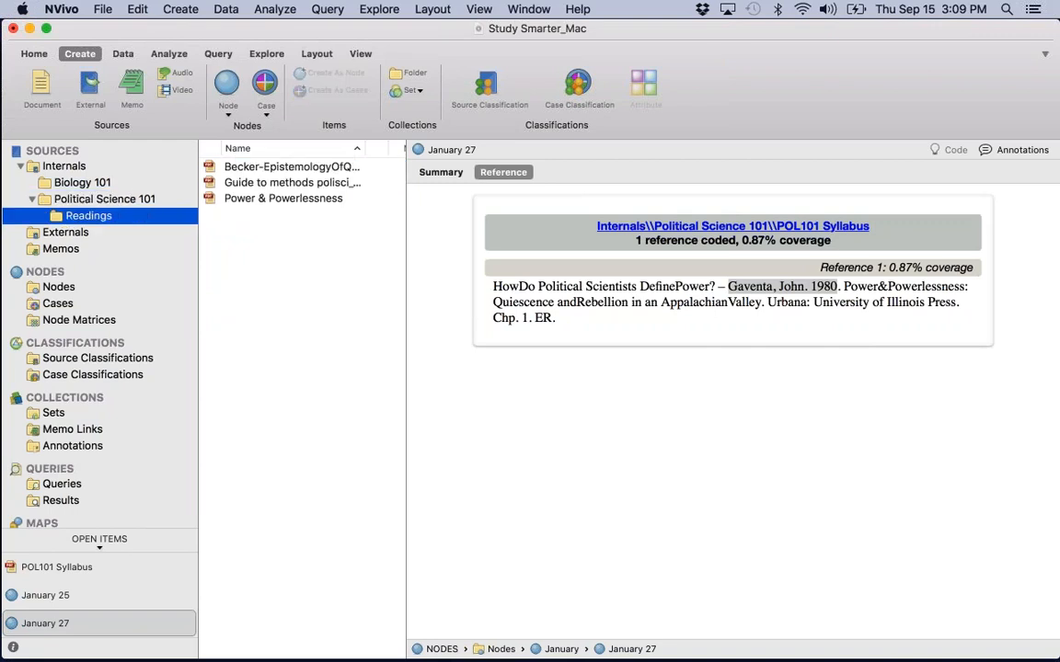
Step: Open the Power & Powerlessness source from the Readings folder and view its title page
left_click(285, 201)
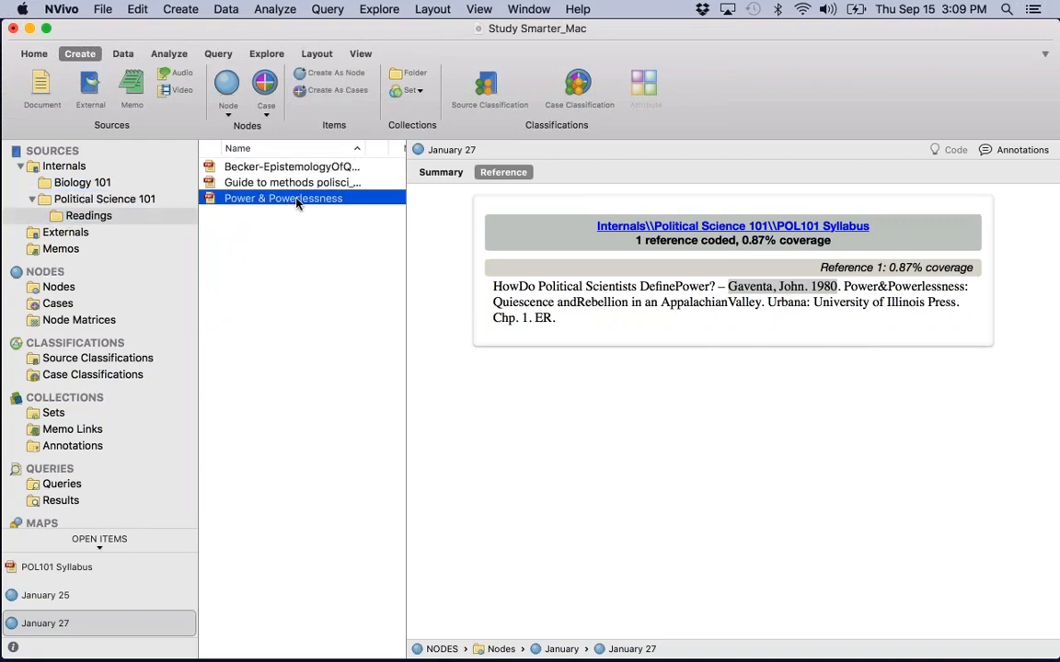
double_click(266, 198)
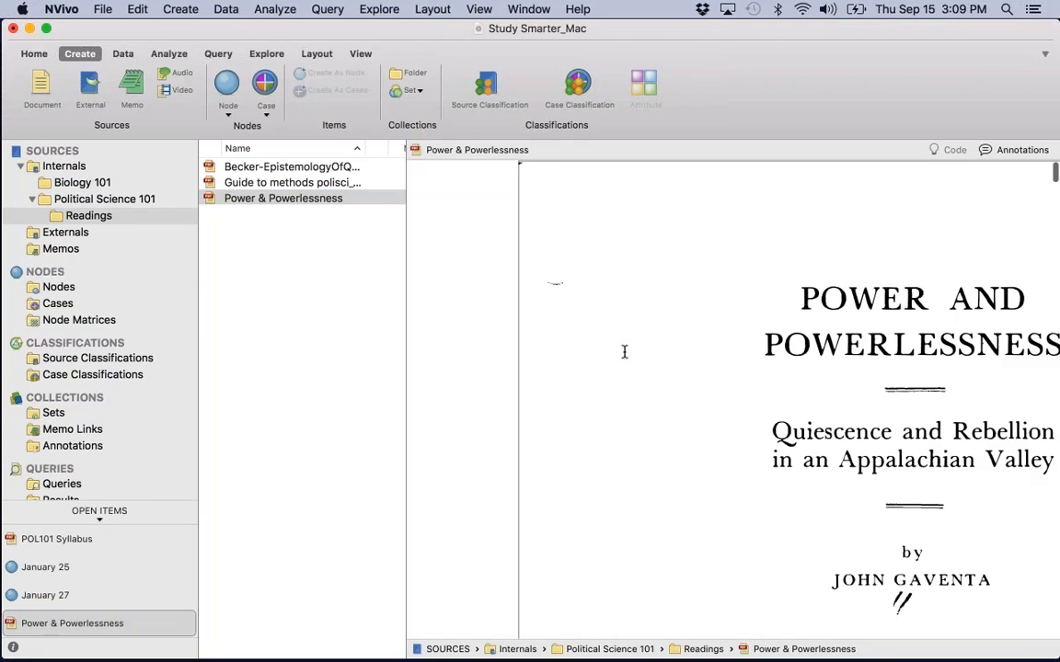
scroll(623, 352, "down", 2)
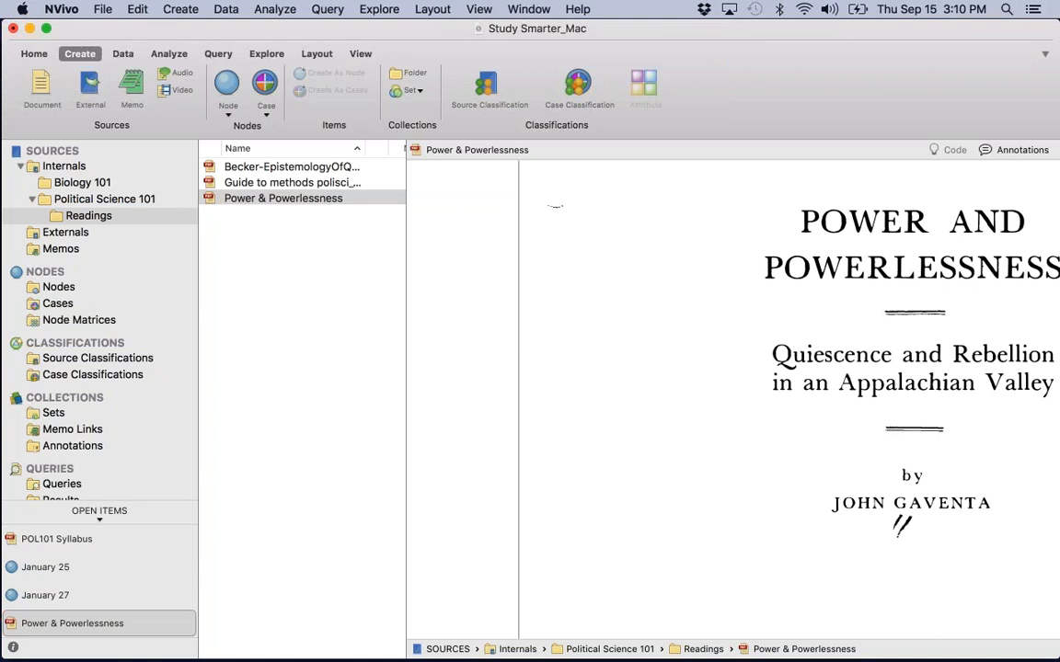
Step: Code the Power & Powerlessness source at the existing January 27 node
right_click(256, 198)
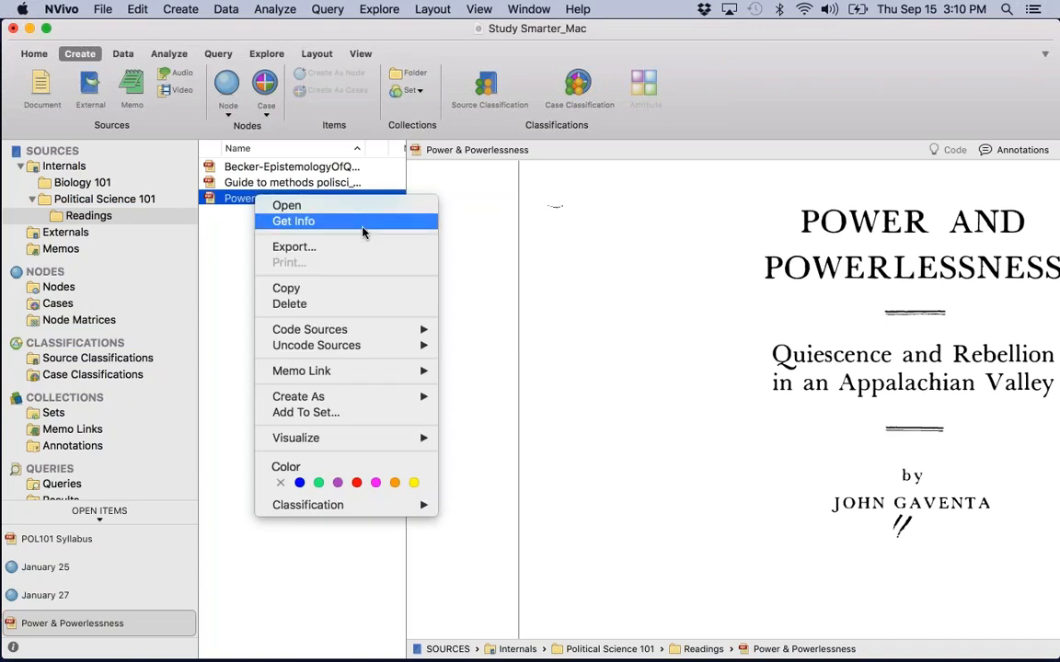
mouse_move(419, 329)
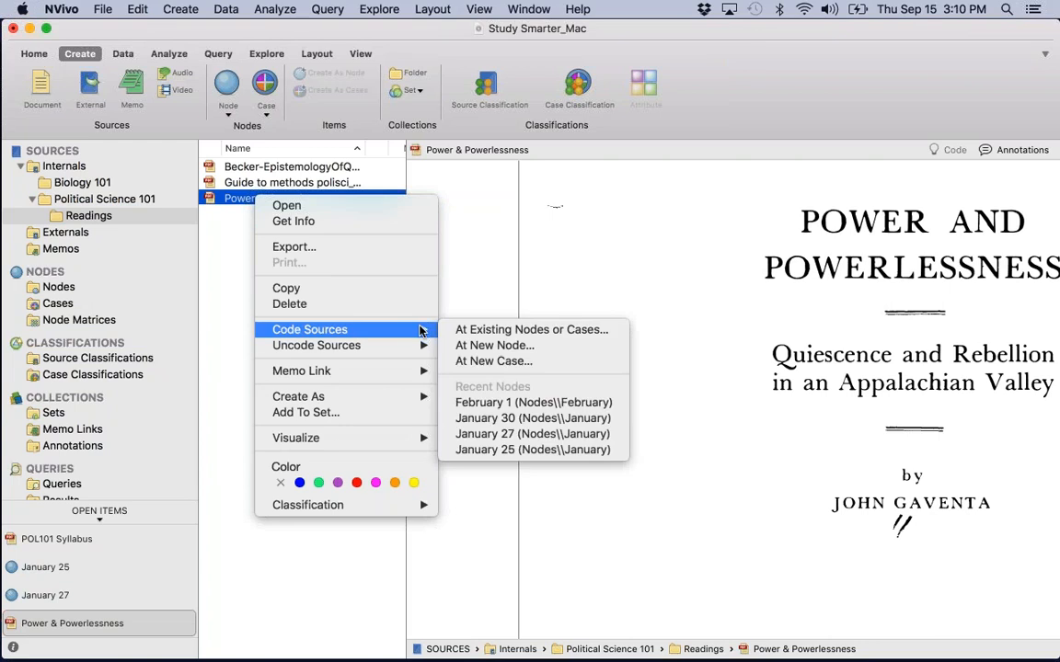
left_click(532, 330)
left_click(397, 115)
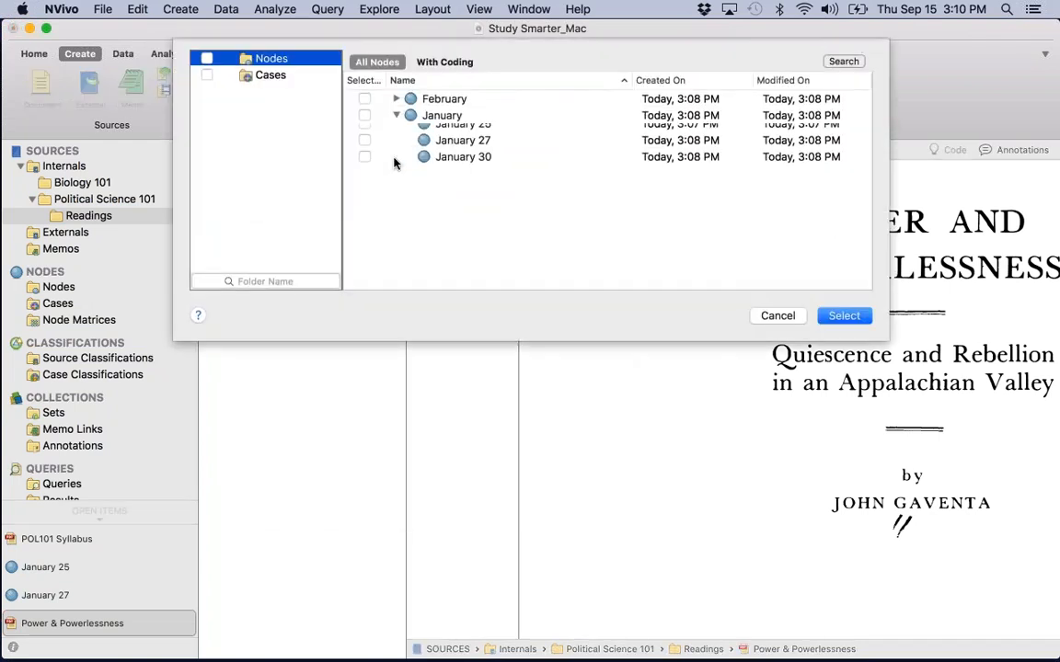
left_click(364, 148)
left_click(844, 316)
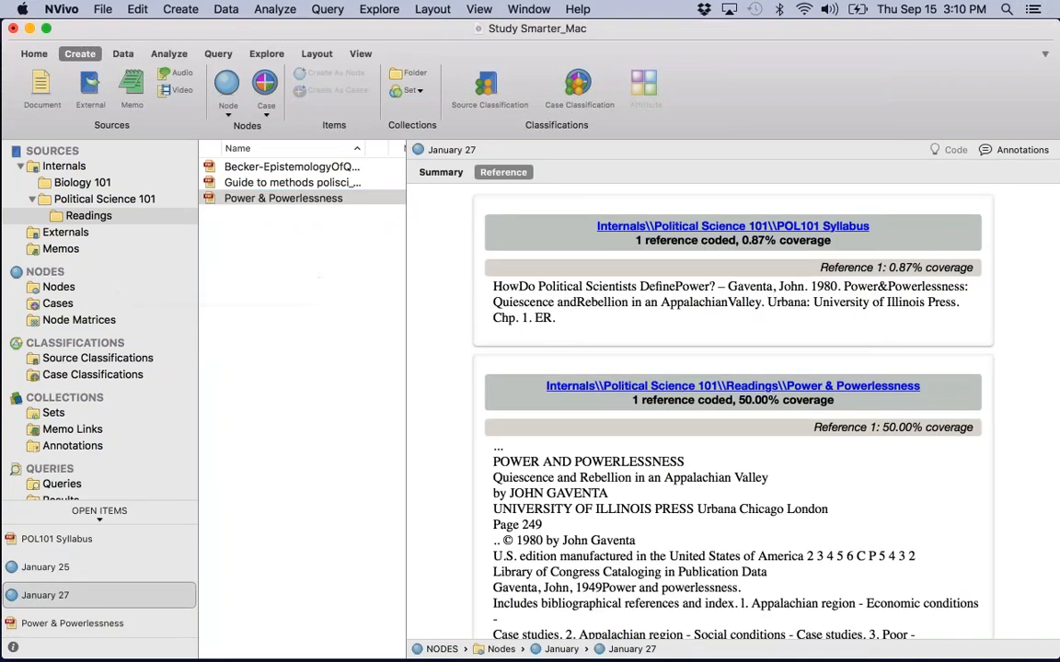
Step: Review the January 27 node's source summary and read through its coded references from the syllabus and Power & Powerlessness
left_click(441, 172)
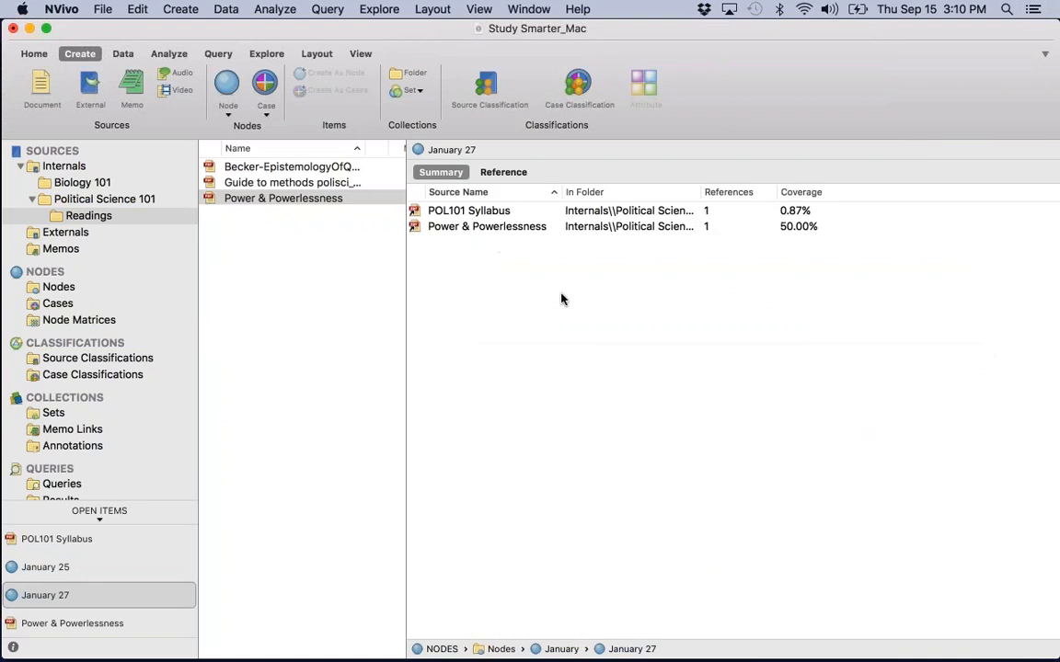
left_click(492, 211)
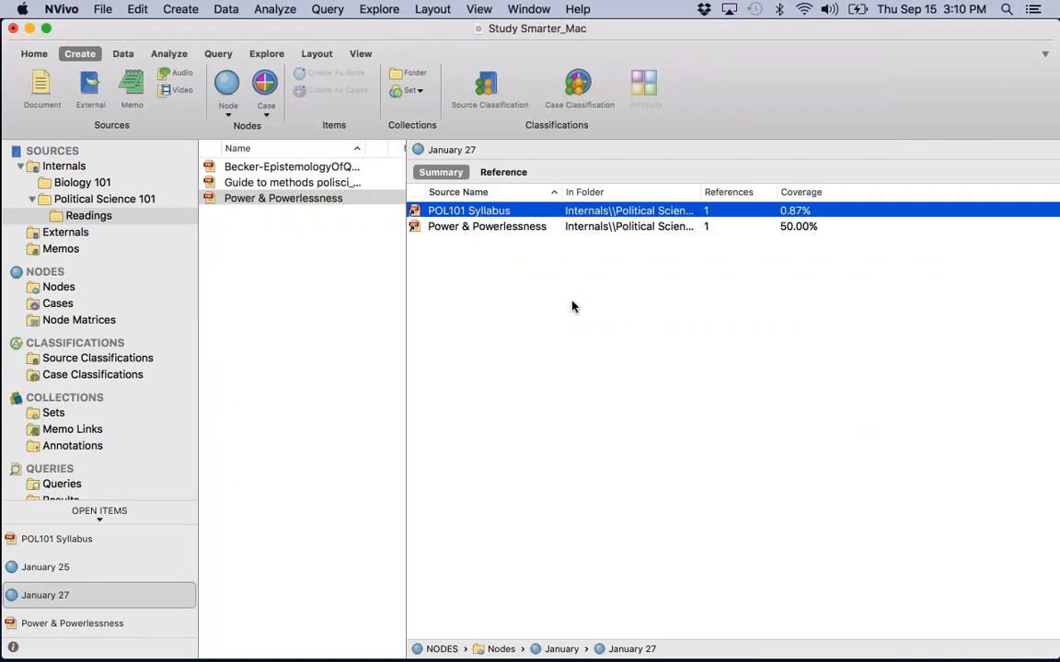
left_click(508, 227)
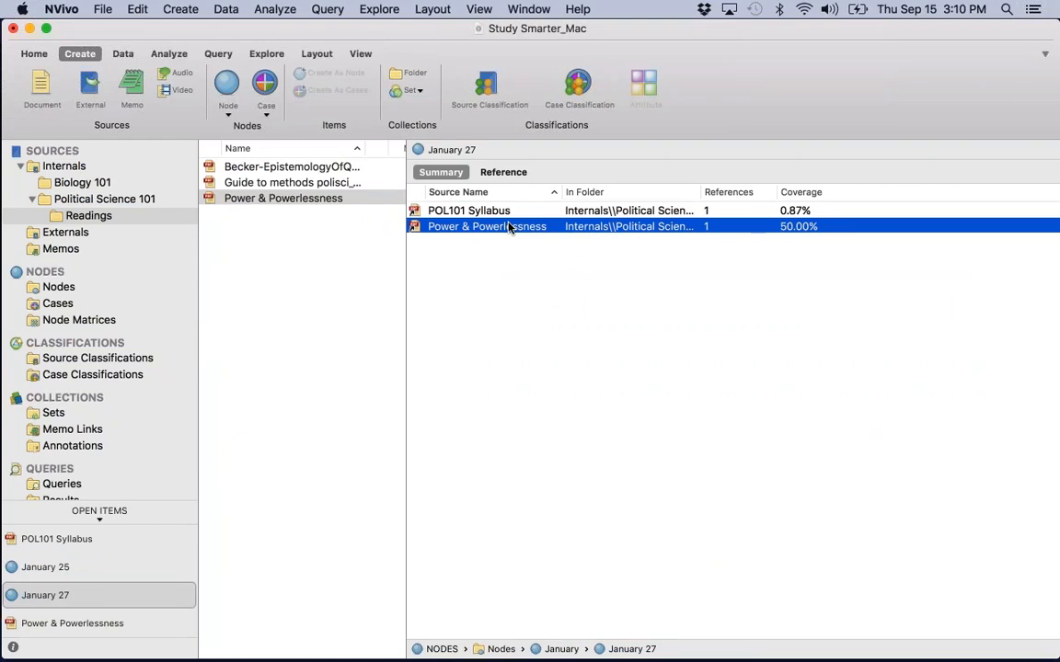
left_click(503, 172)
scroll(727, 405, "down", 2)
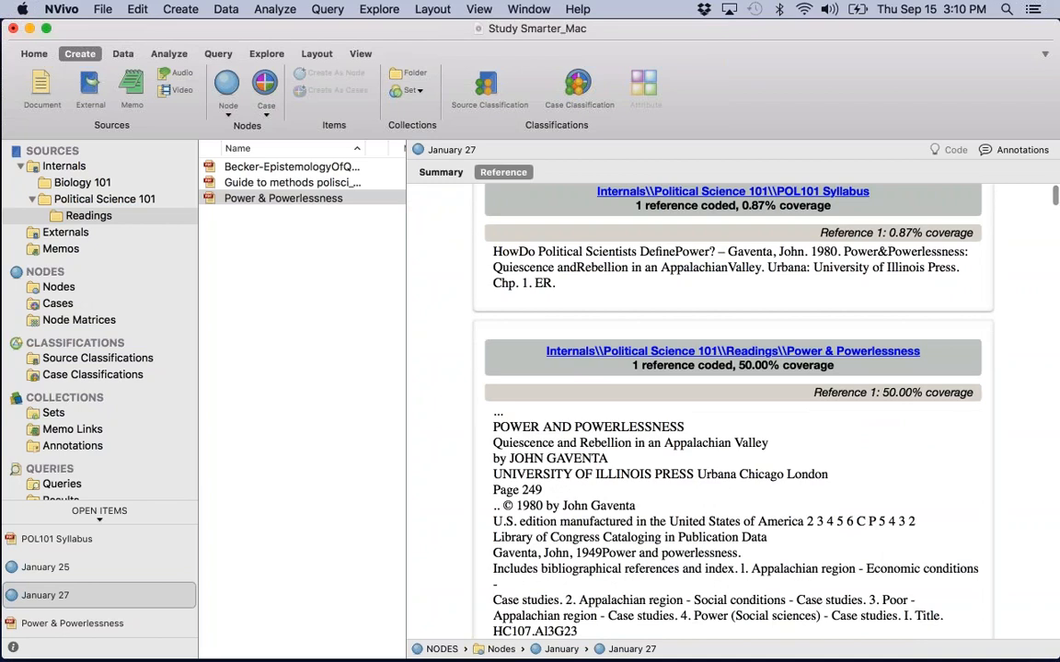
scroll(726, 405, "down", 5)
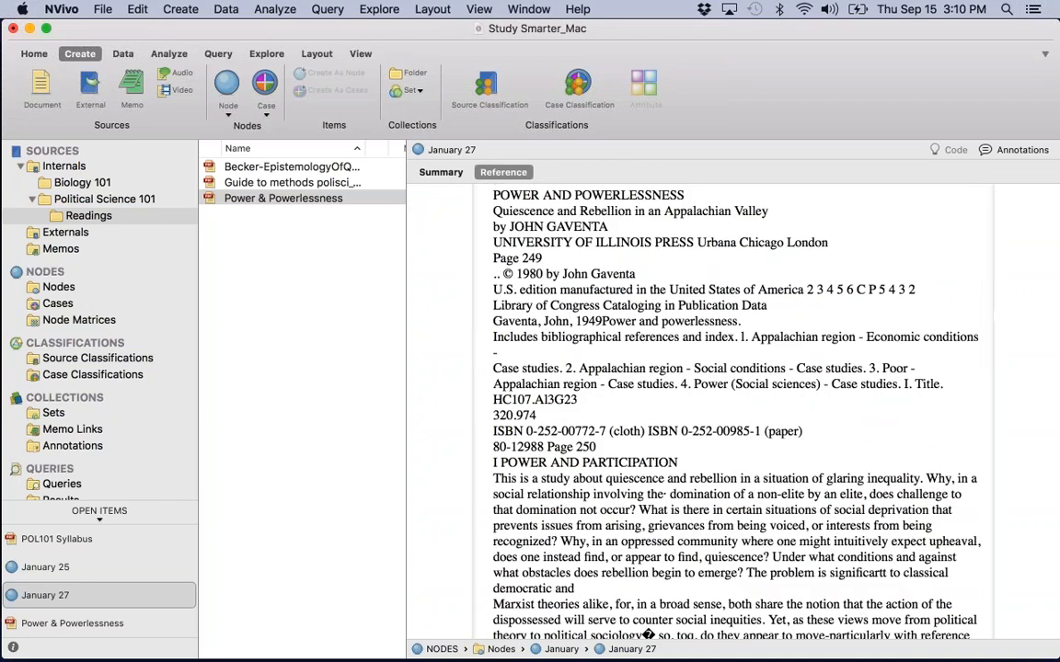
scroll(726, 405, "down", 2)
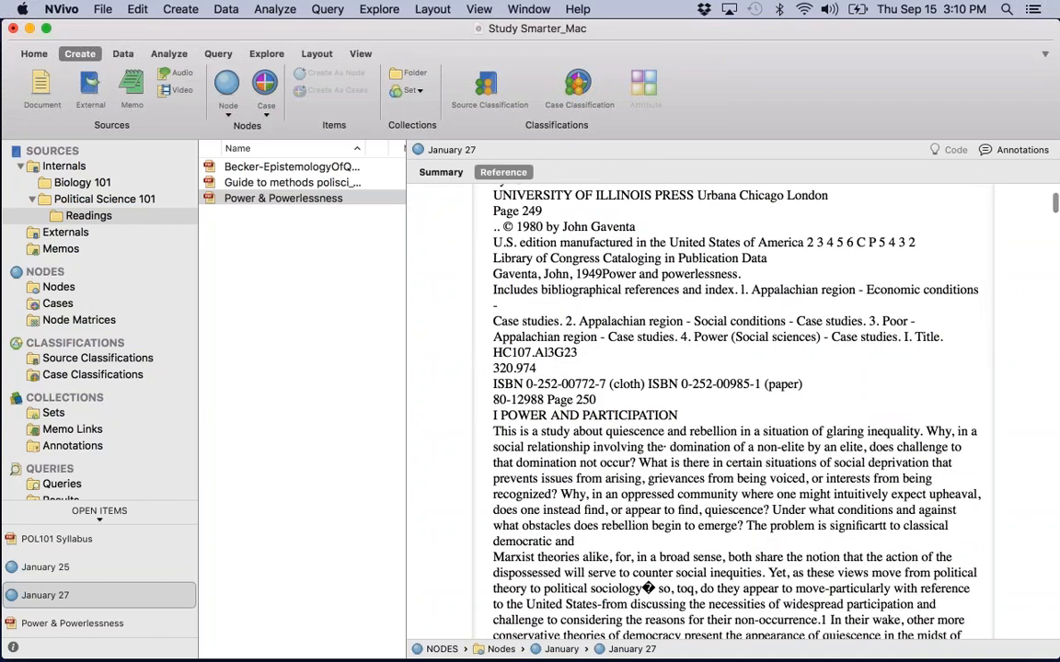
Step: Open the POL101 Syllabus source from the January 27 node's summary to view its coded passage
left_click(442, 172)
left_click(492, 213)
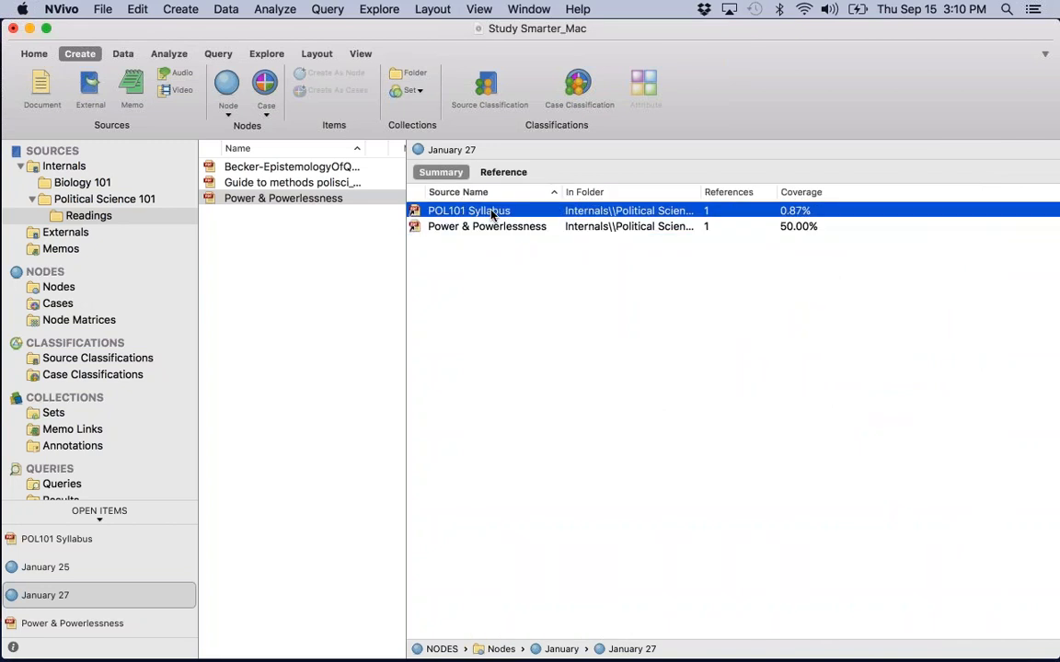
double_click(492, 212)
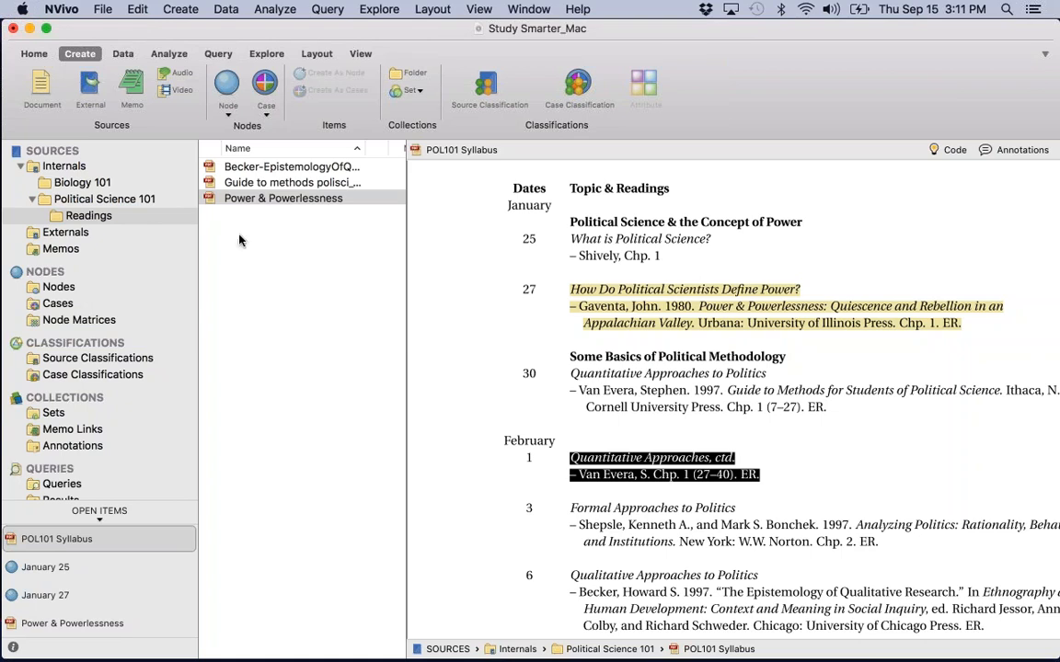
Step: Create a new document in the Readings folder named Notes on Shiveley Ch. 1
left_click(233, 263)
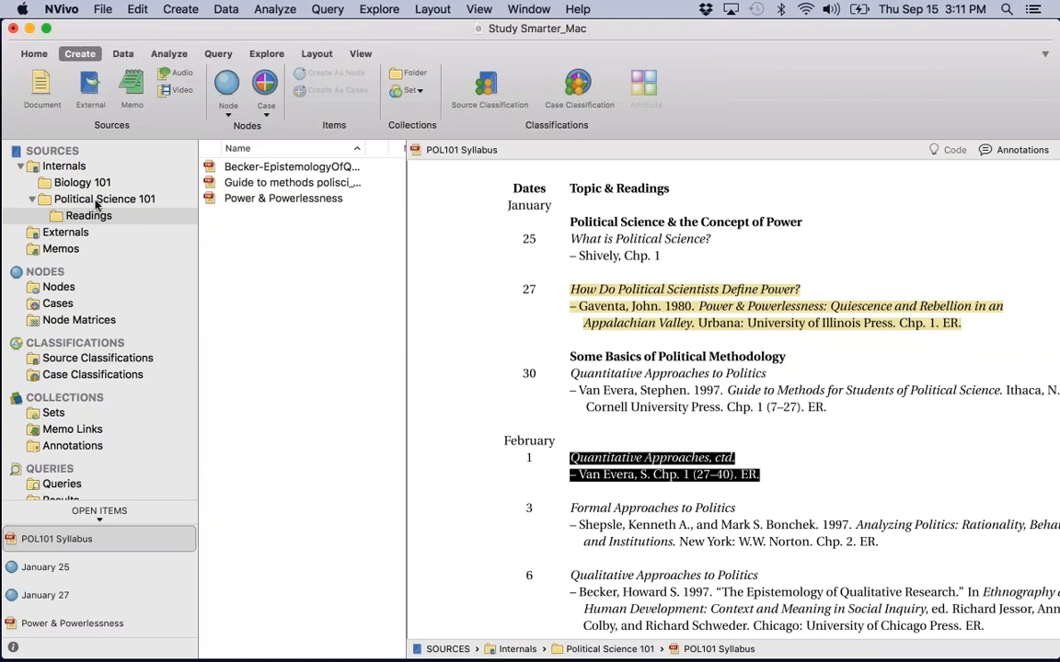
right_click(281, 246)
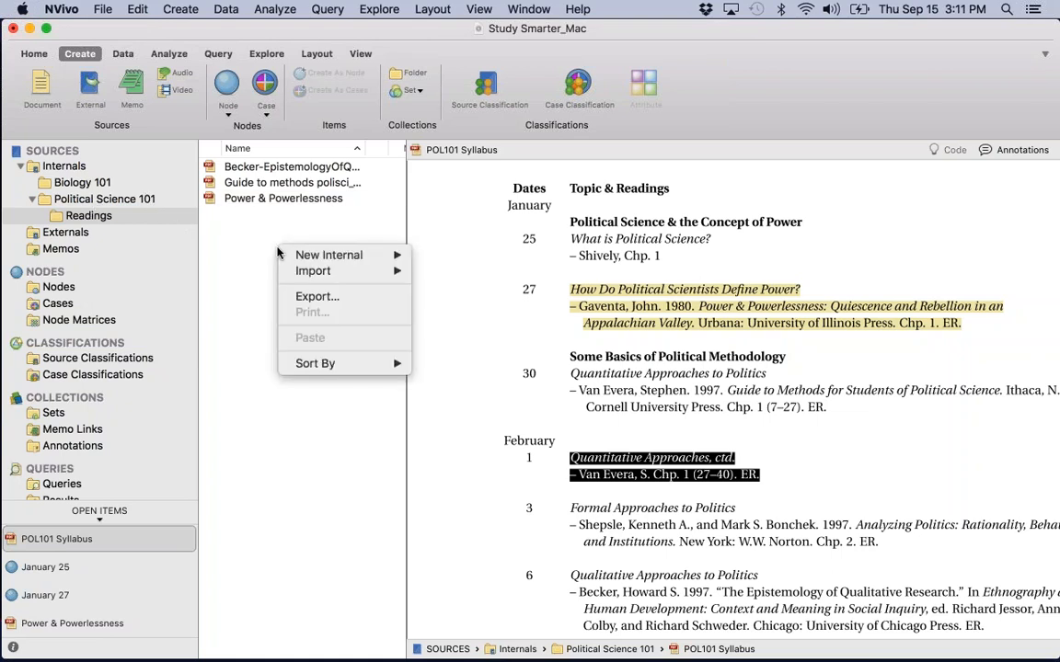
mouse_move(322, 258)
left_click(452, 256)
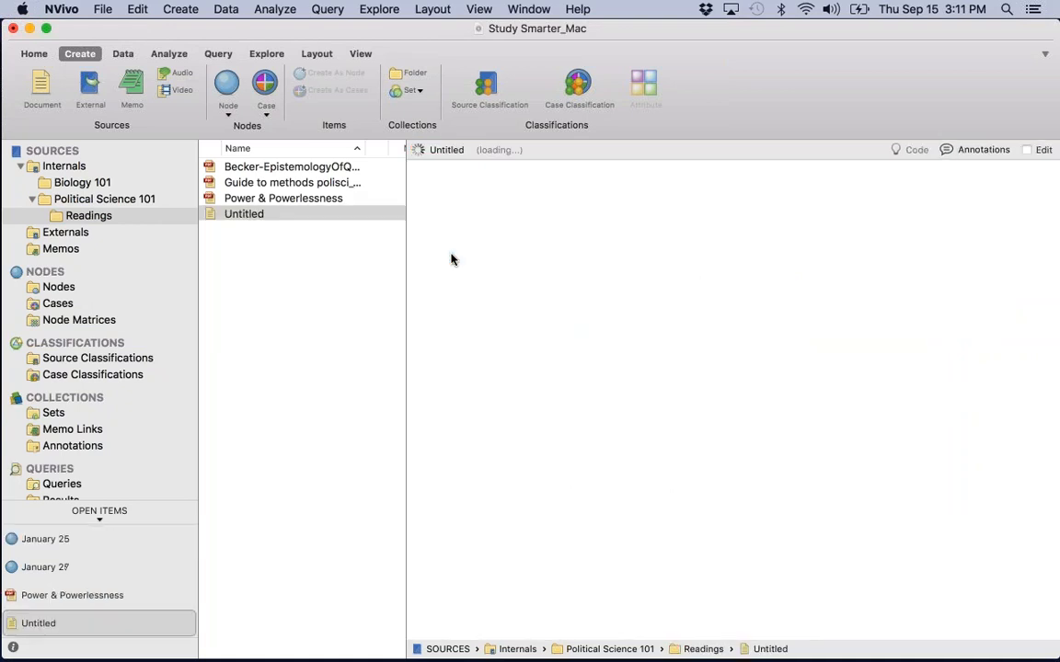
key("Tab")
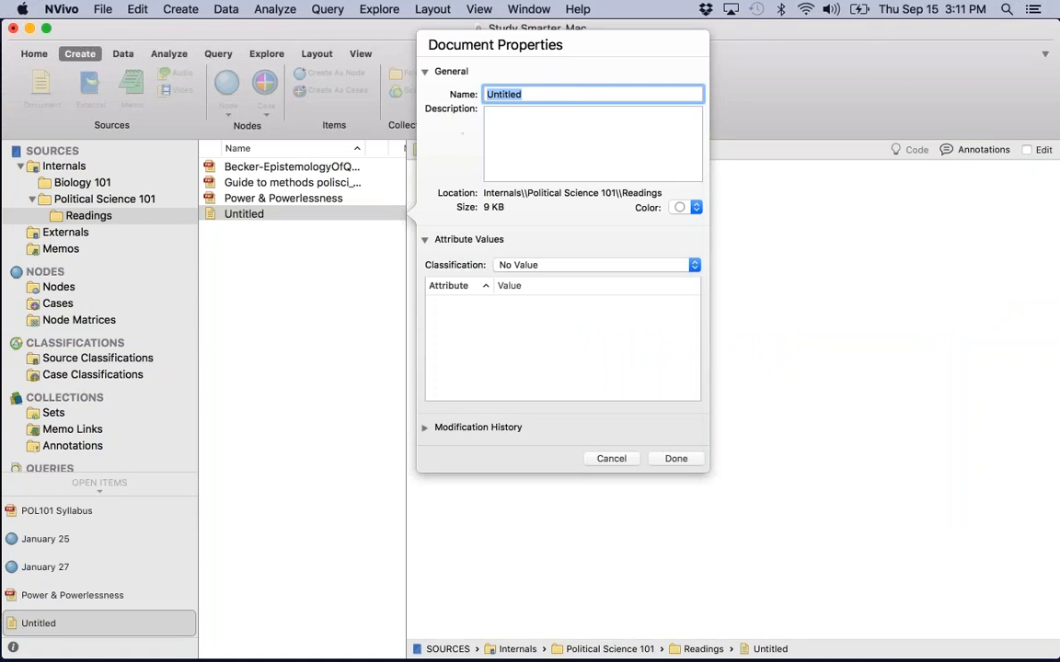
type("Notes on Shiveley Ch. 1")
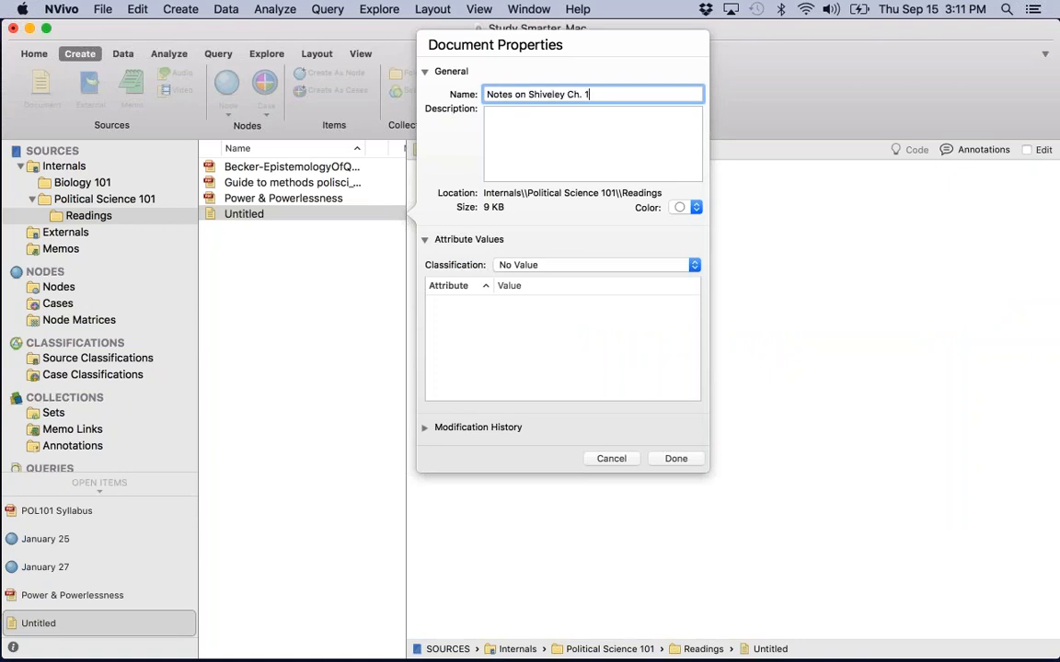
key("Return")
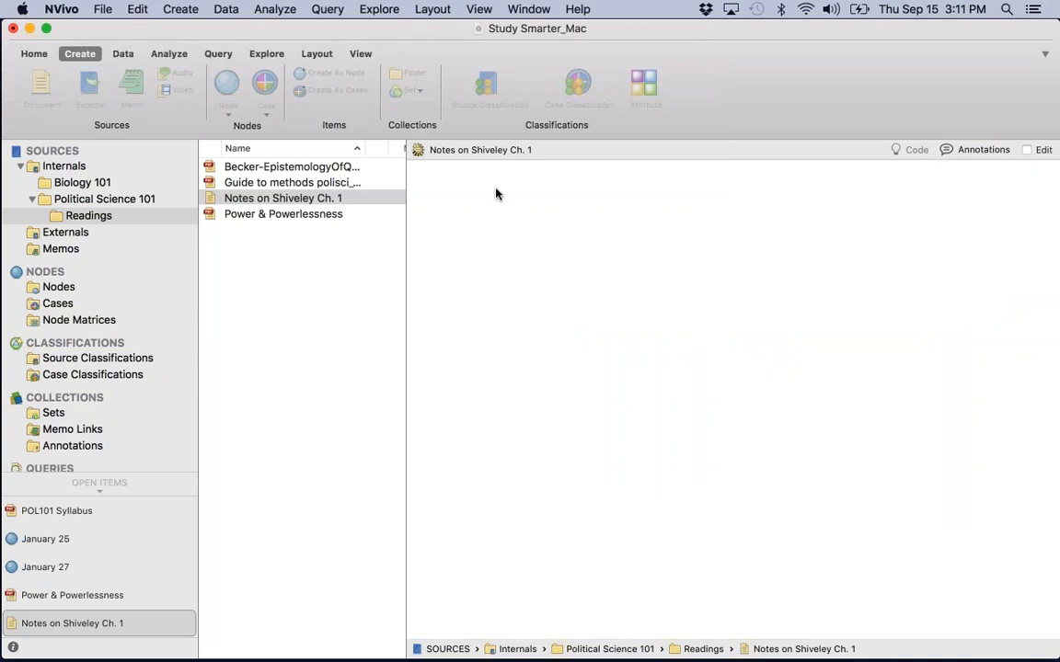
Step: Write "I can take my notes in NVivo just like I would outside of NVivo!" and "Type quotes, important information, add page numbers" as two paragraphs
type("I c")
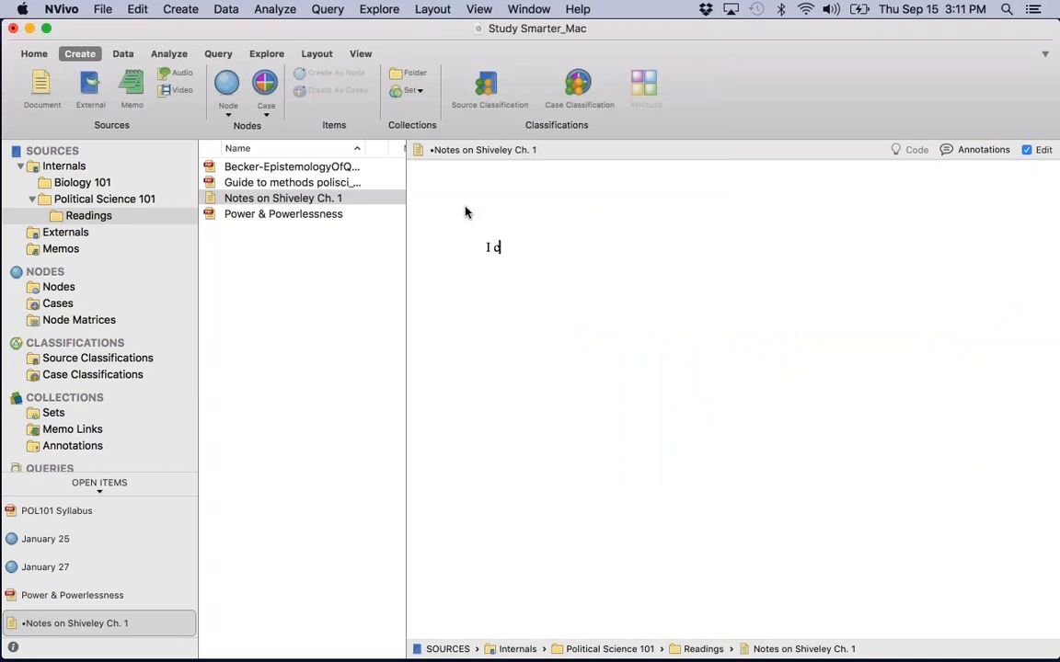
type("an take my notes in ")
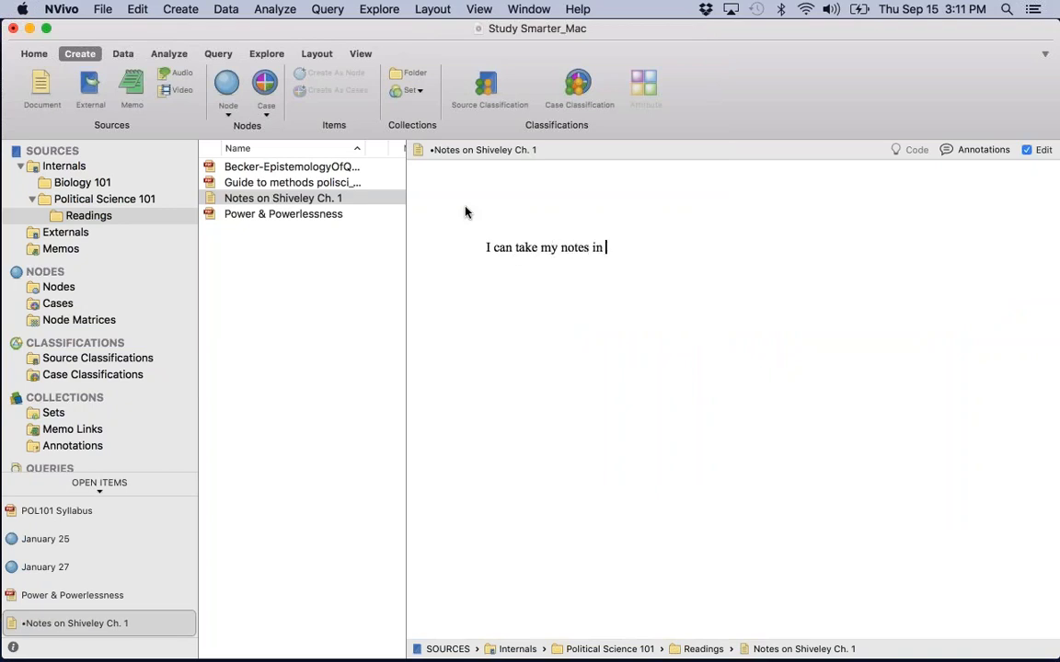
type("NVivo just like I wo")
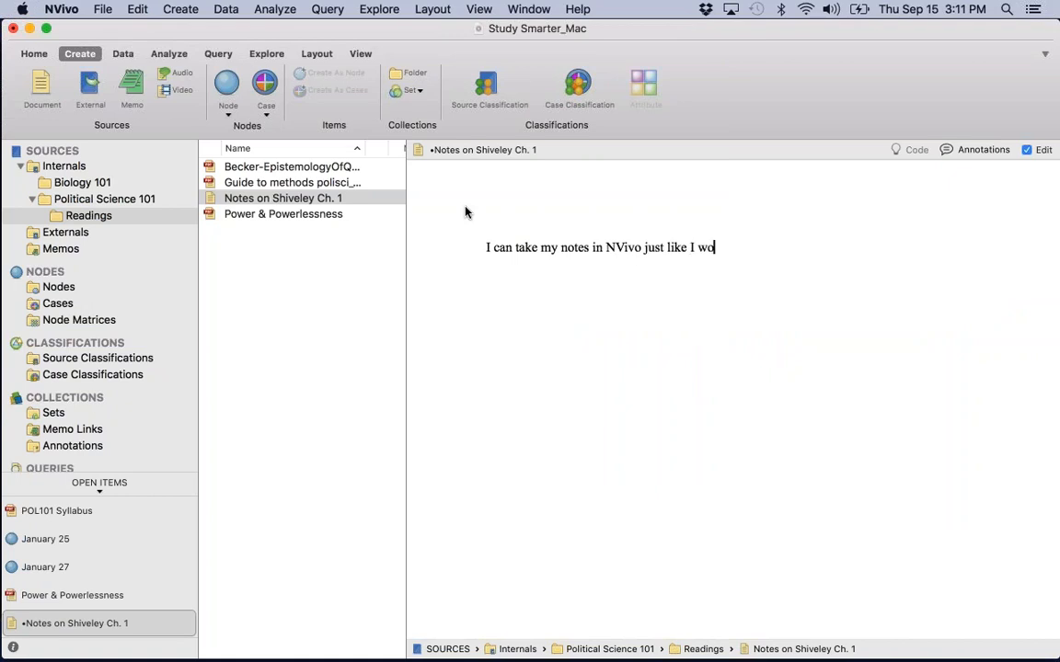
type("uld outside of NVivo!")
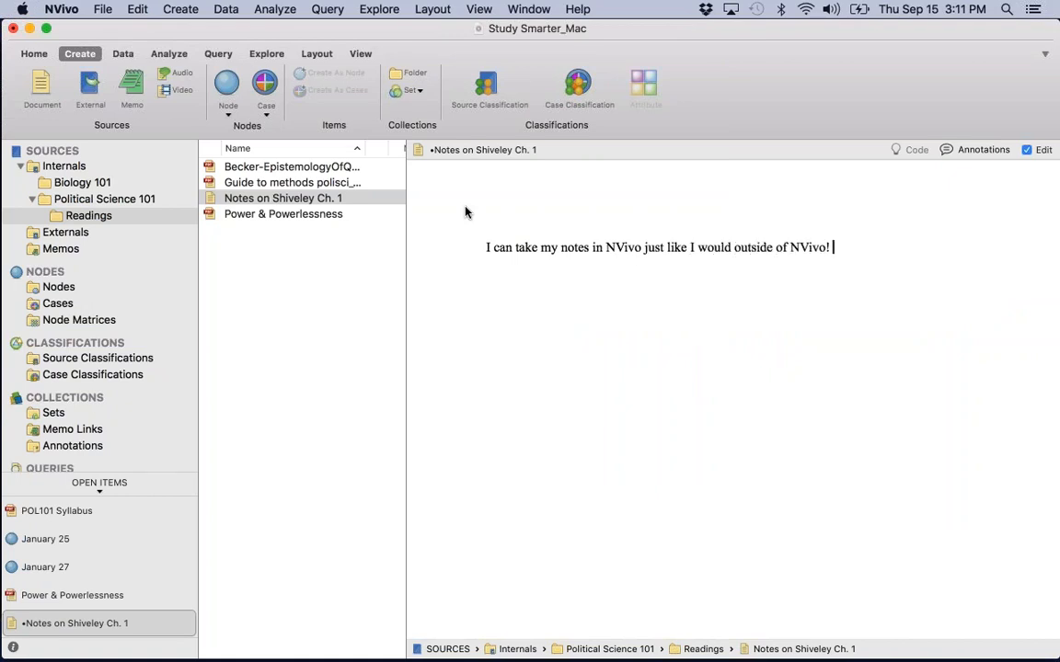
key("Return")
key("Return")
type("Type quotes, important")
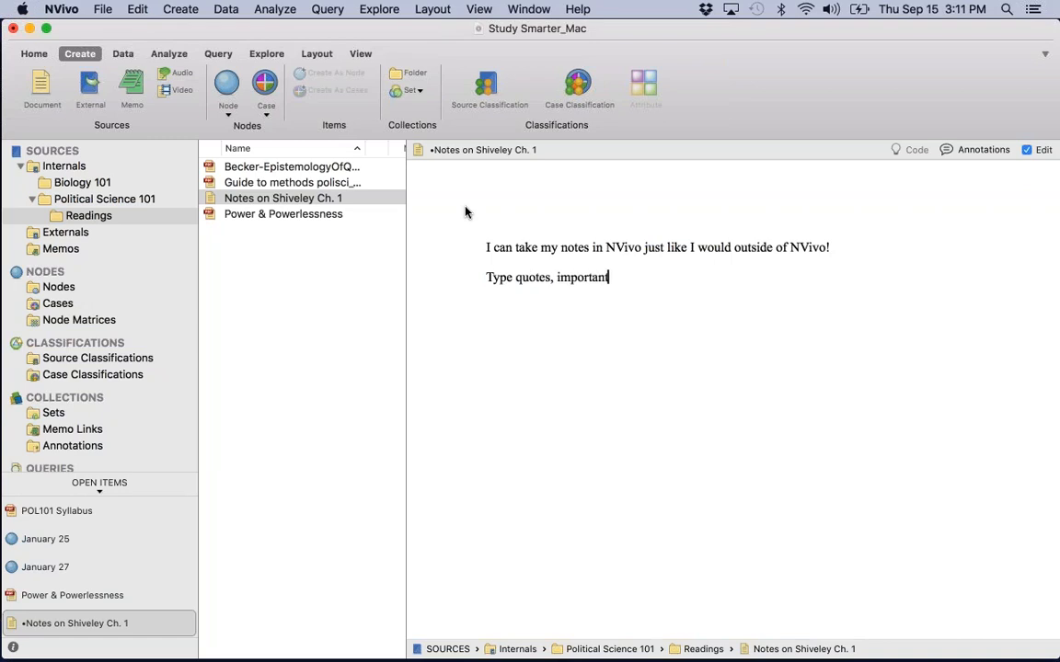
type(" information, add page numbers")
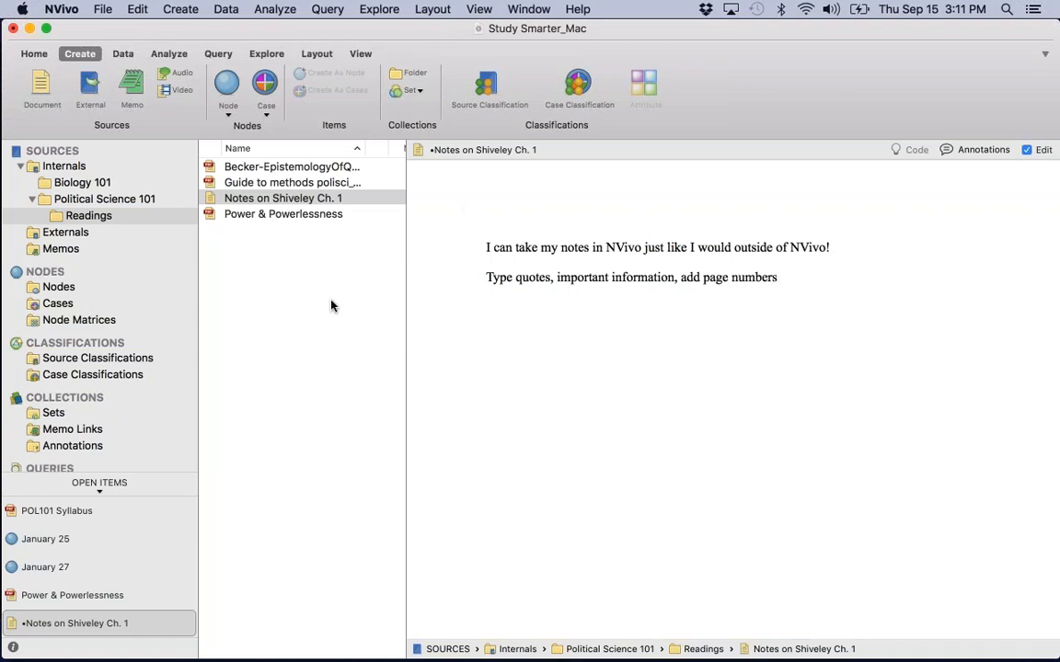
Step: Code the Notes on Shiveley Ch. 1 document at the January 25 node and review that node's references and source summary
right_click(419, 347)
left_click(557, 318)
right_click(273, 200)
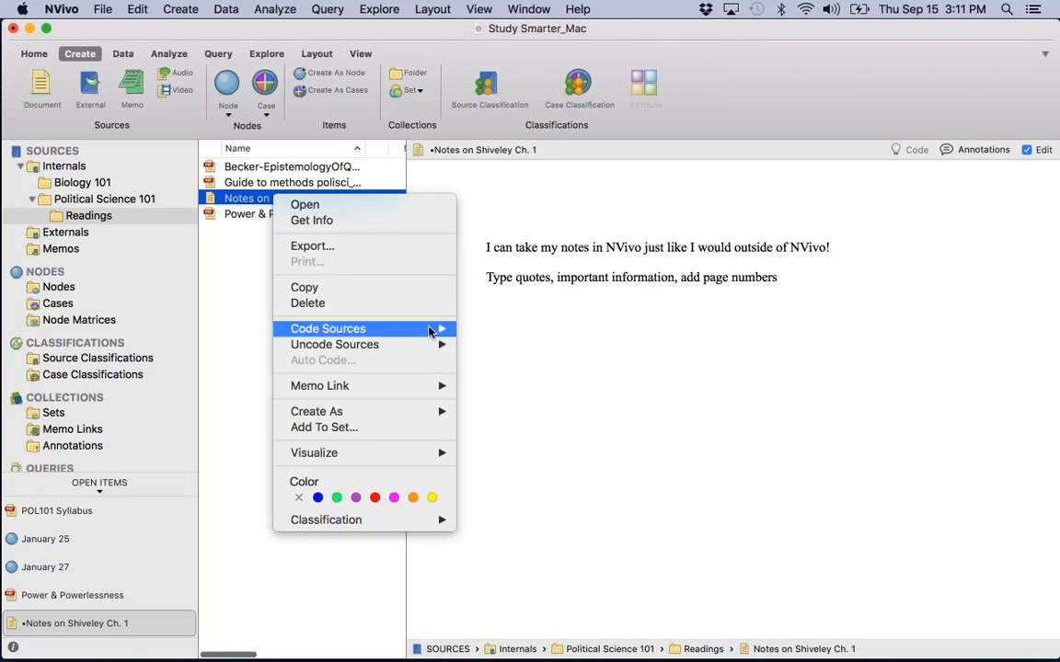
mouse_move(414, 328)
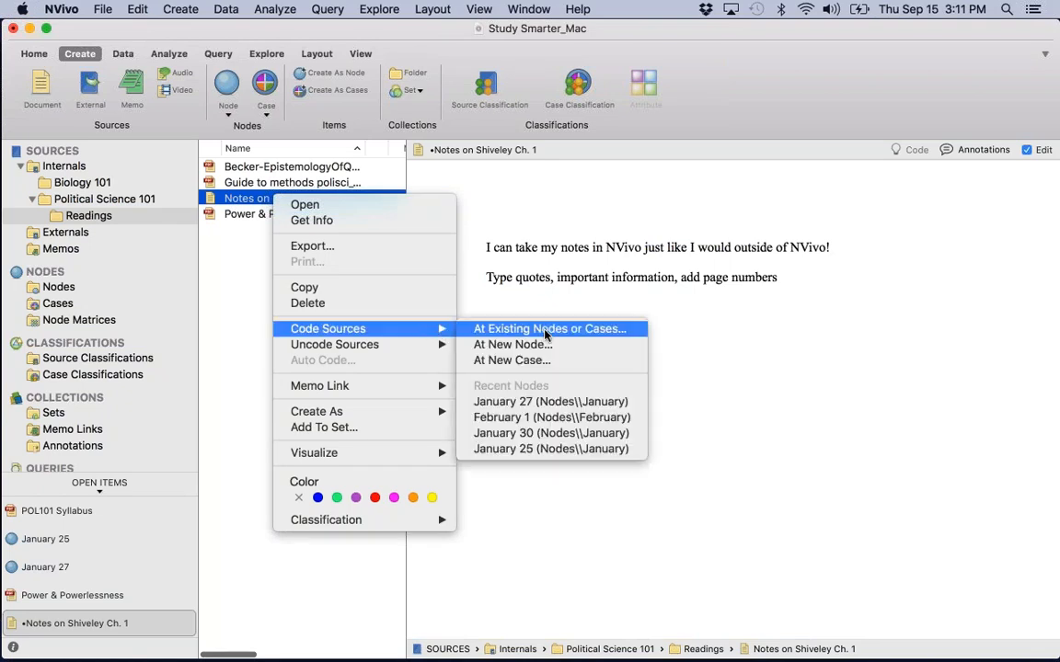
left_click(587, 449)
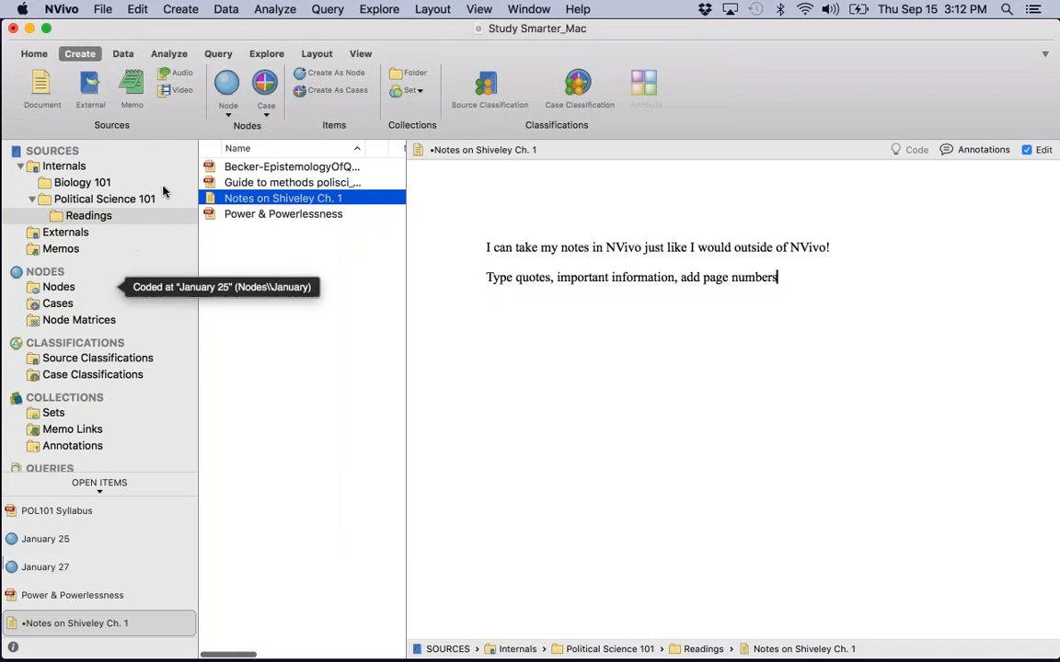
left_click(81, 541)
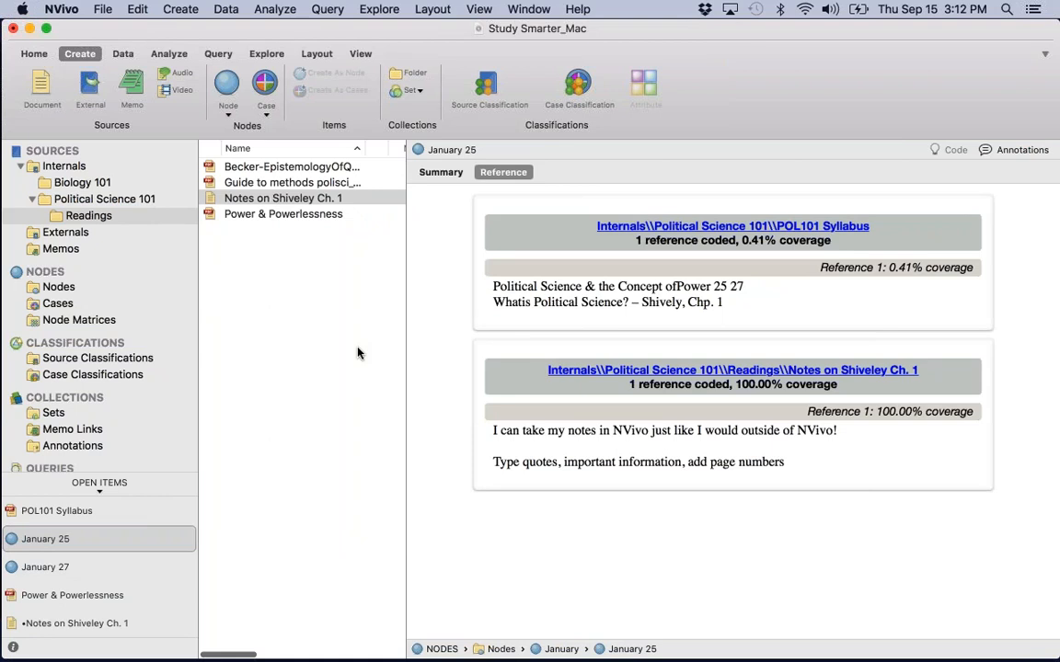
left_click(441, 172)
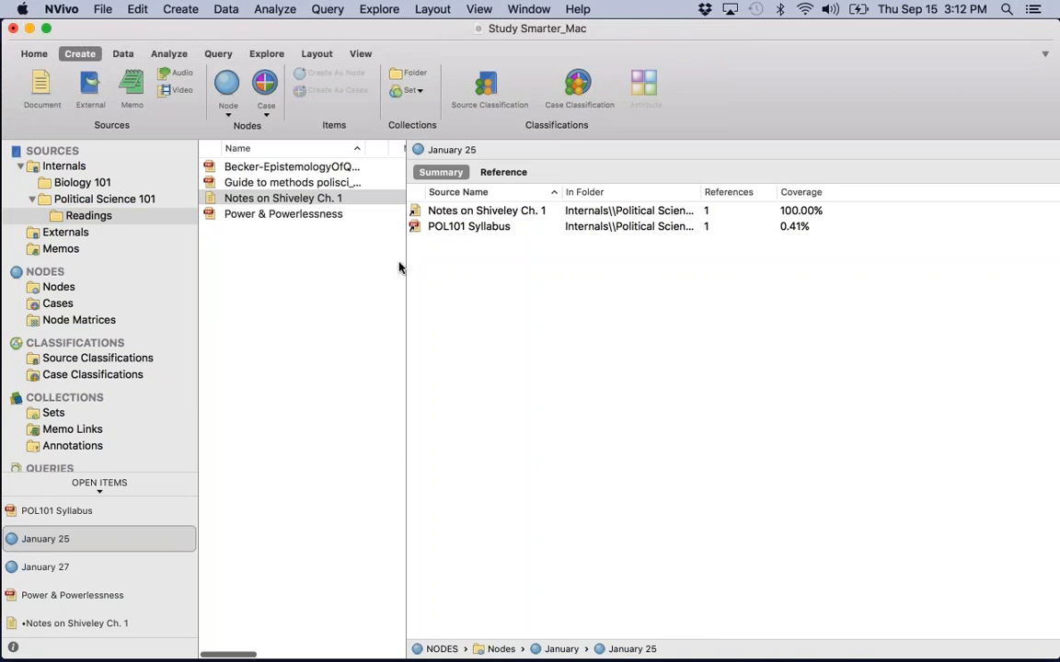
left_click(41, 91)
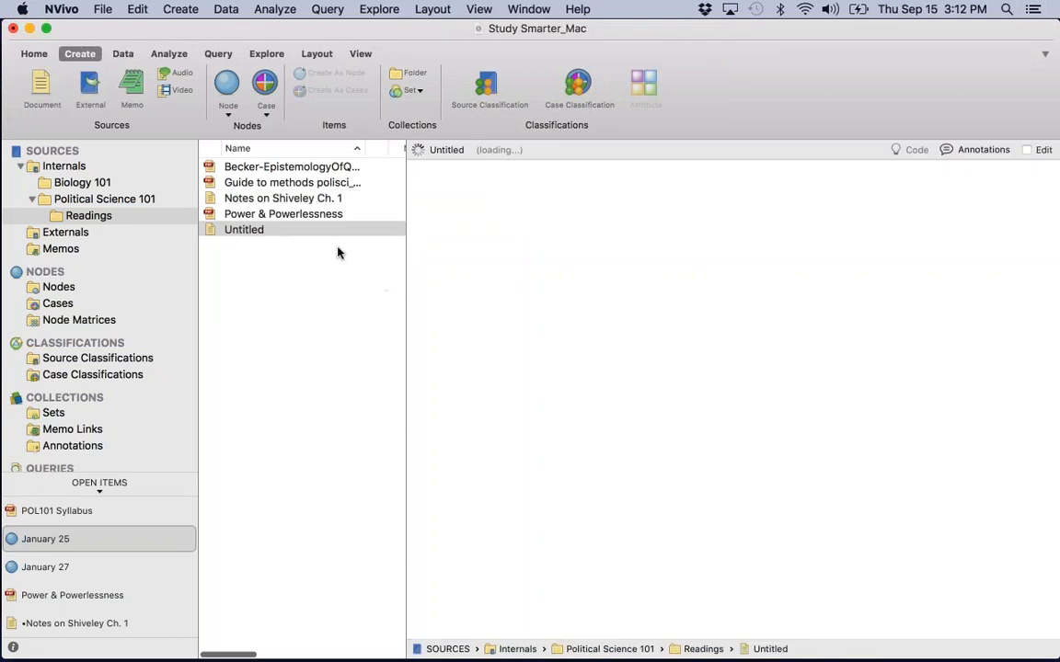
right_click(273, 237)
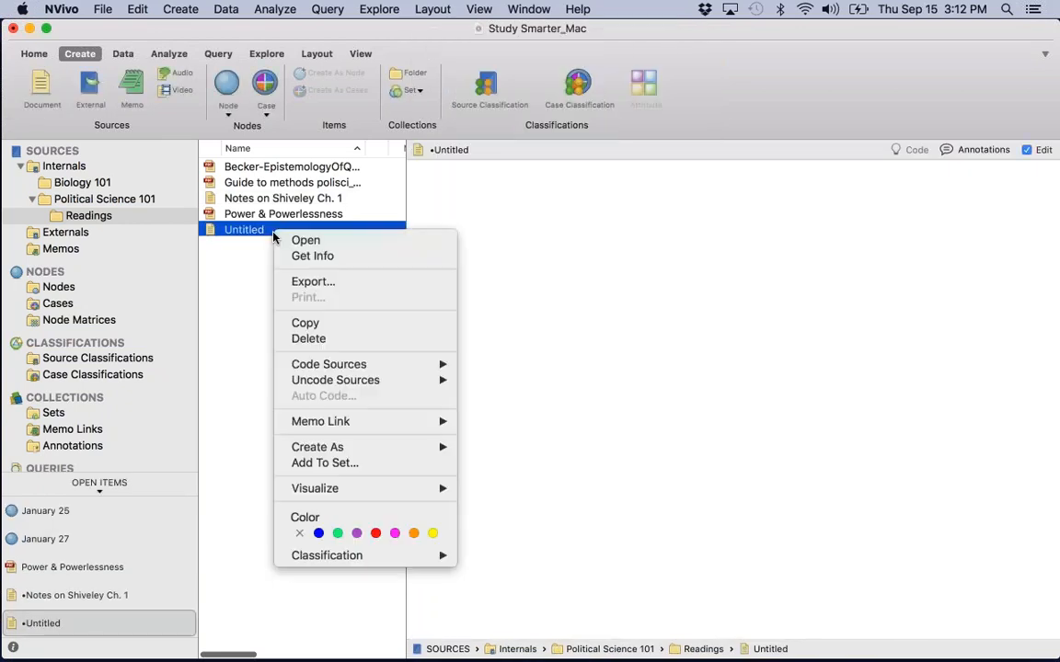
left_click(361, 338)
left_click(629, 129)
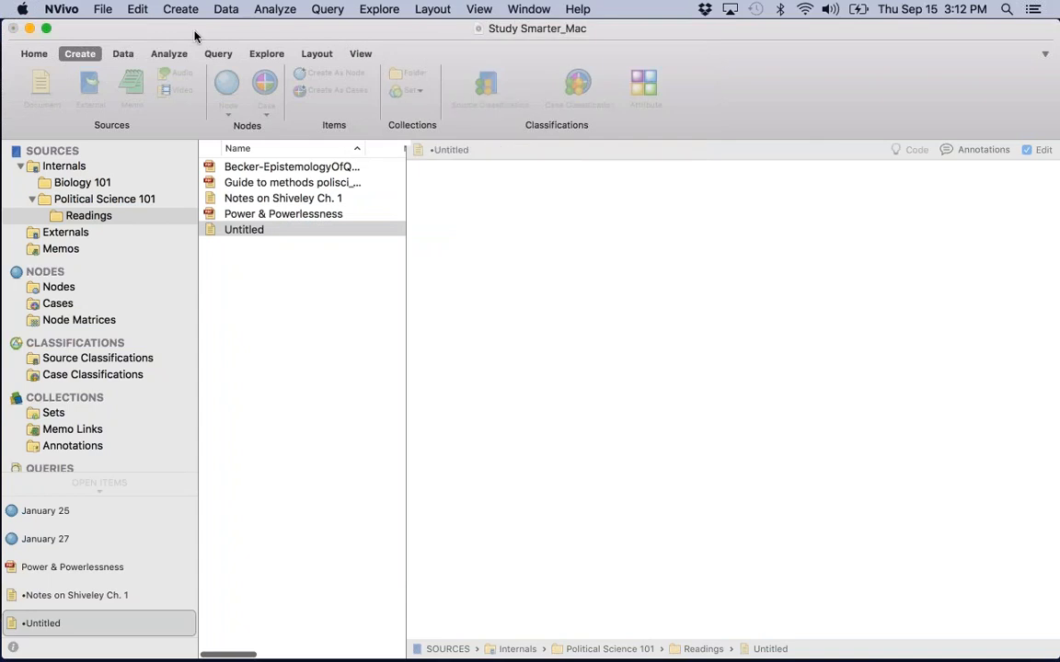
Step: Import the Word document POL 101 Notes.docx into the Readings folder
left_click(124, 55)
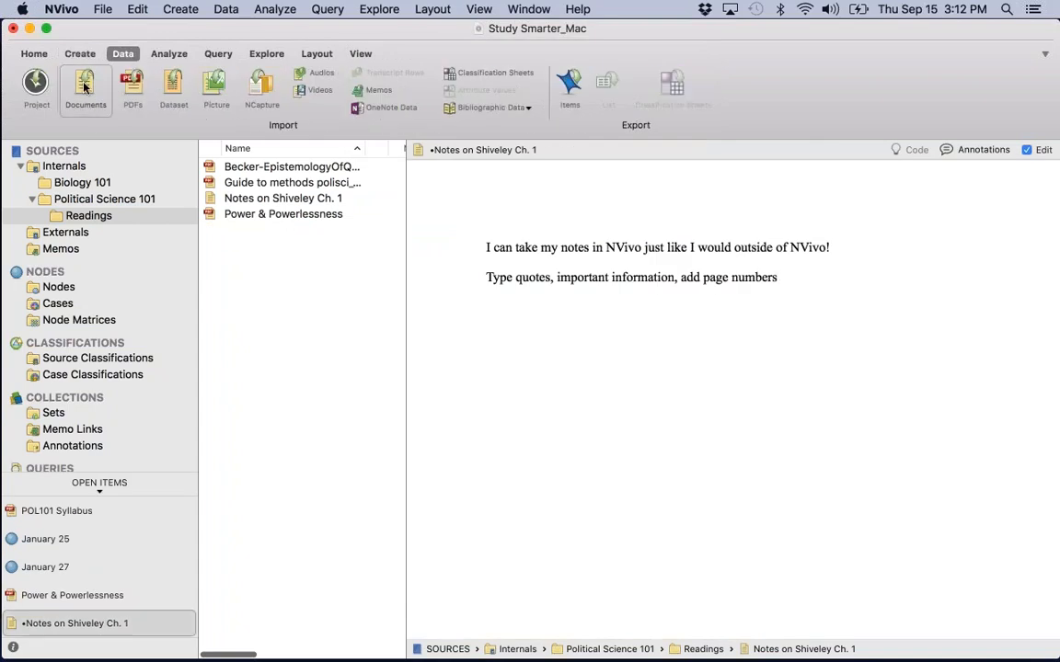
left_click(84, 85)
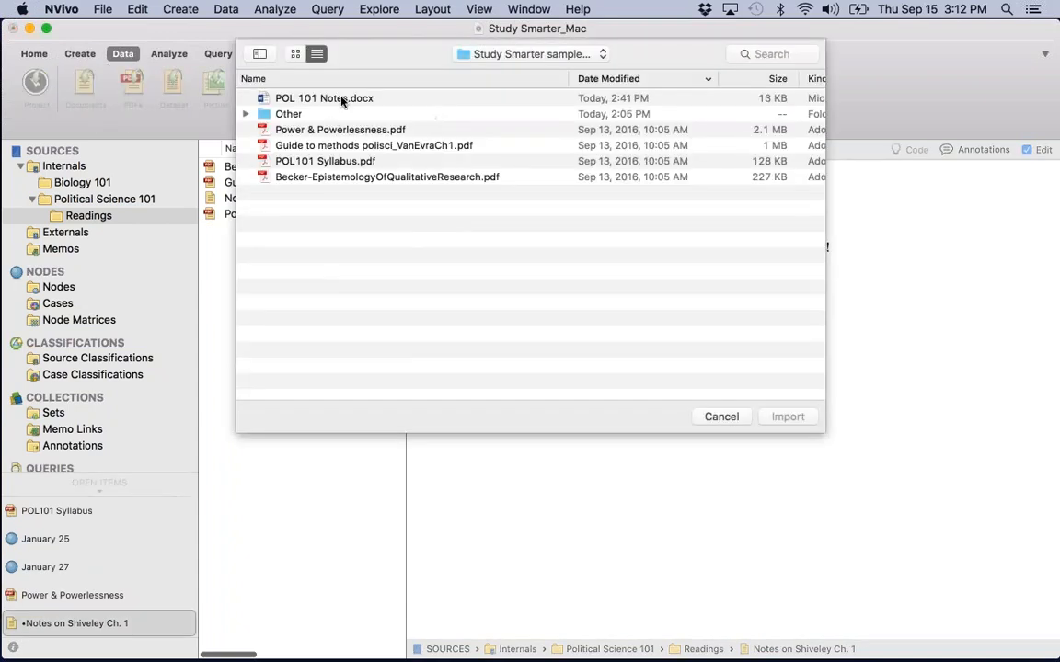
left_click(335, 98)
left_click(788, 417)
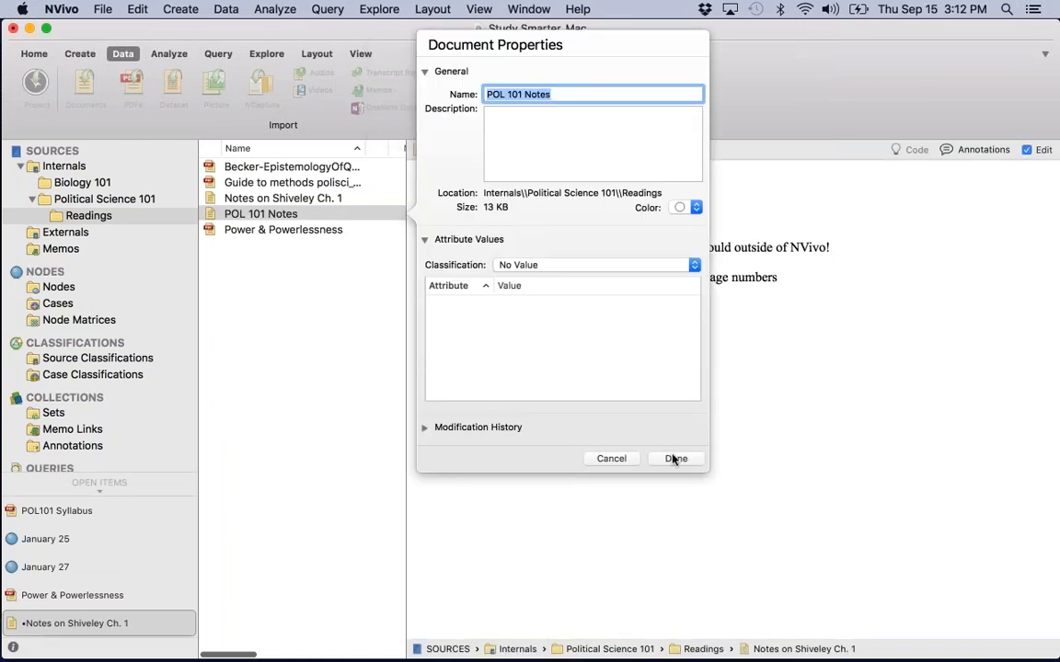
Step: Name the imported document POL 101 Notes January 25 and open it
key("Right")
type("Janu")
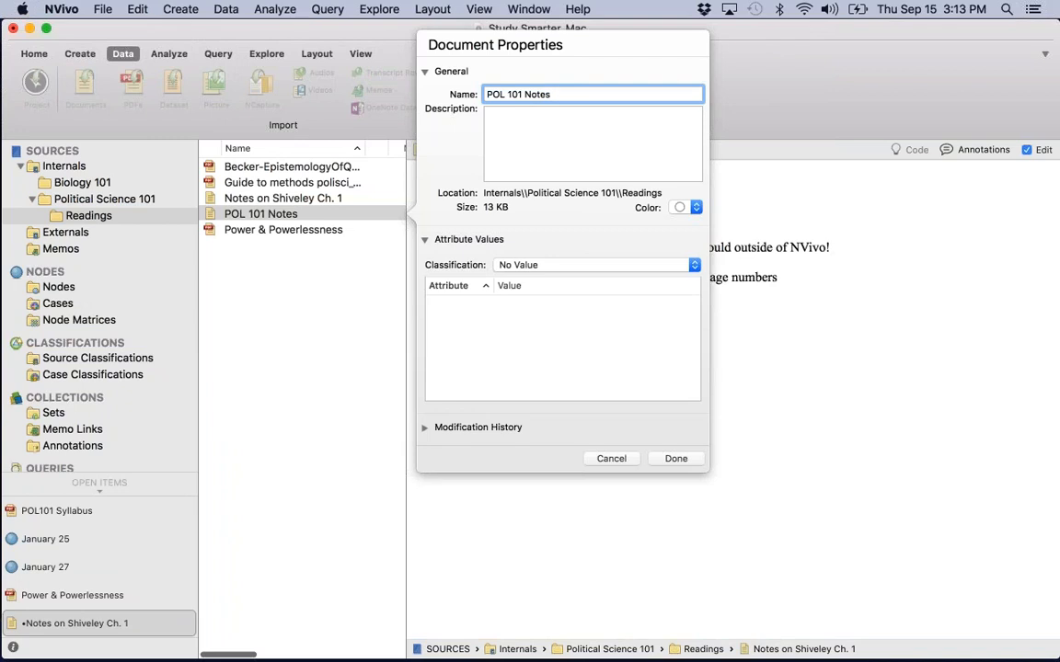
type("ary 25")
left_click(676, 458)
double_click(285, 213)
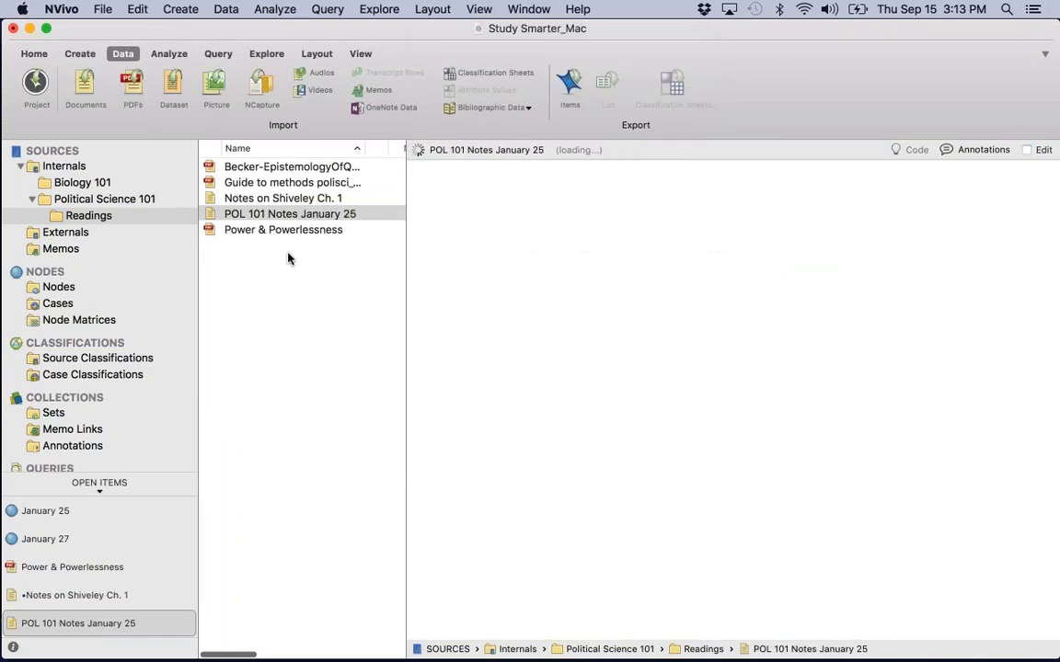
Step: Create a subfolder named Notes inside the Political Science 101 folder
right_click(96, 197)
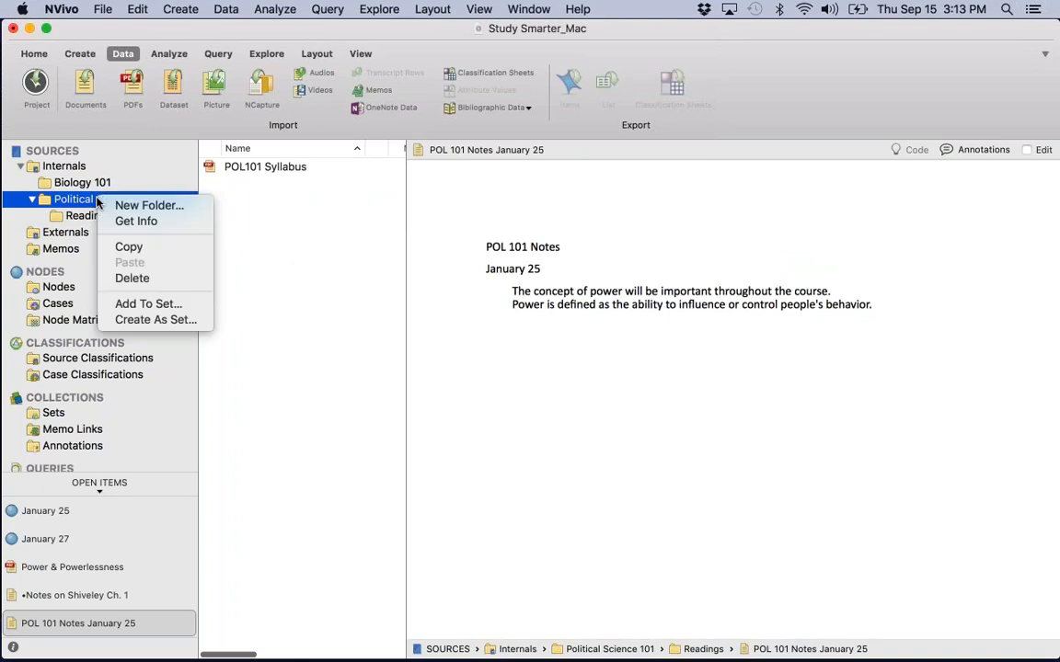
left_click(127, 205)
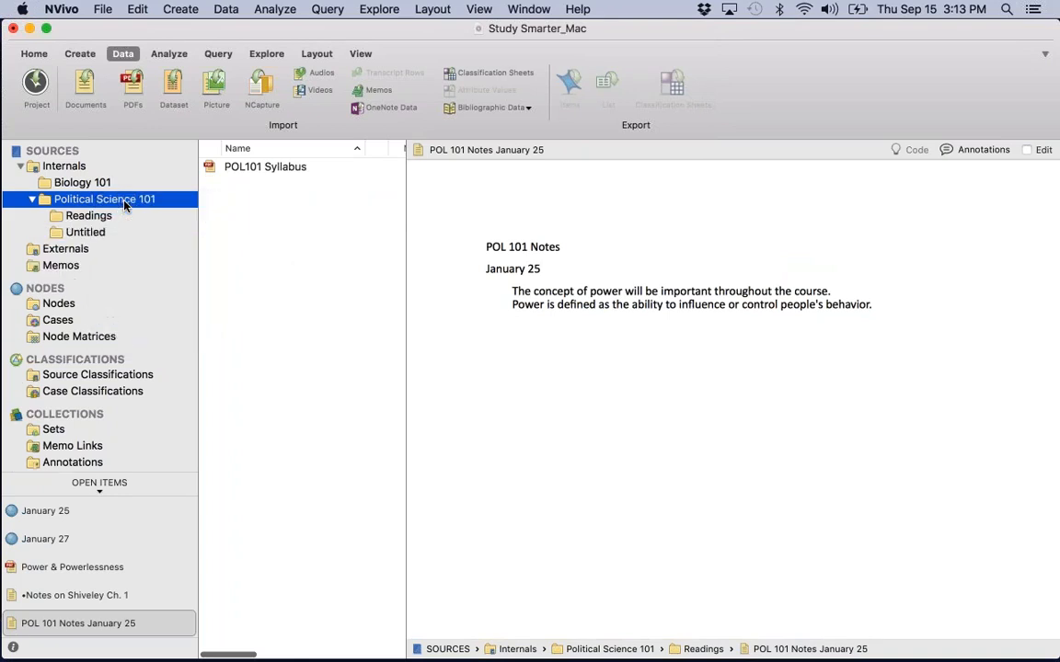
type("Notes")
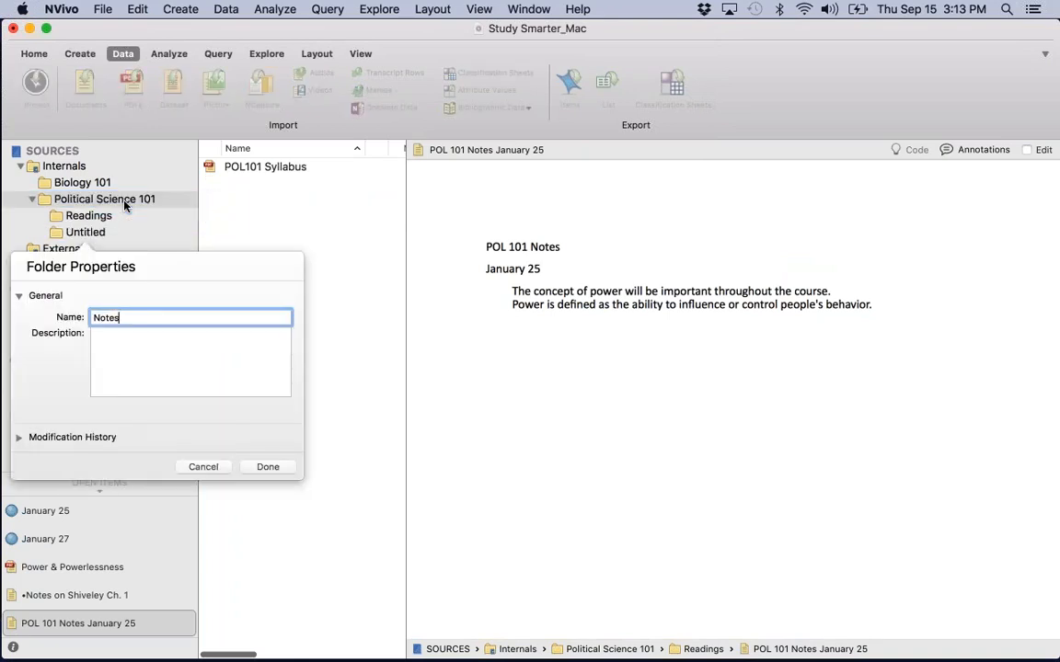
Step: Move Notes on Shiveley Ch. 1 and POL 101 Notes January 25 from Readings into the Notes folder and view its contents
left_click(90, 214)
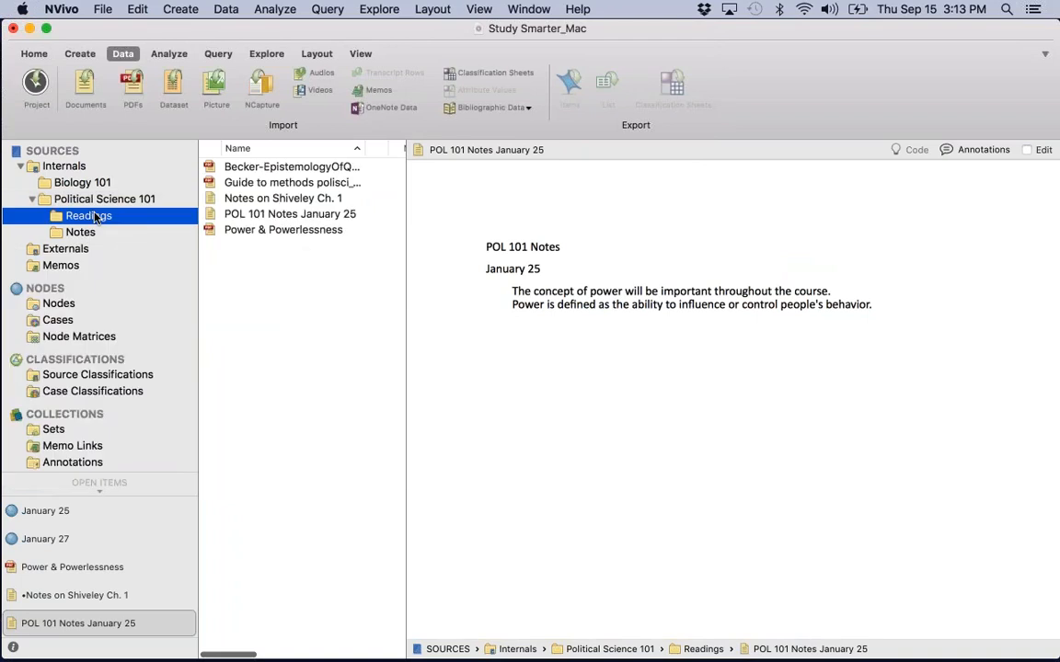
left_click(290, 213)
left_click(282, 198, "shift")
left_click_drag(283, 198, 125, 233)
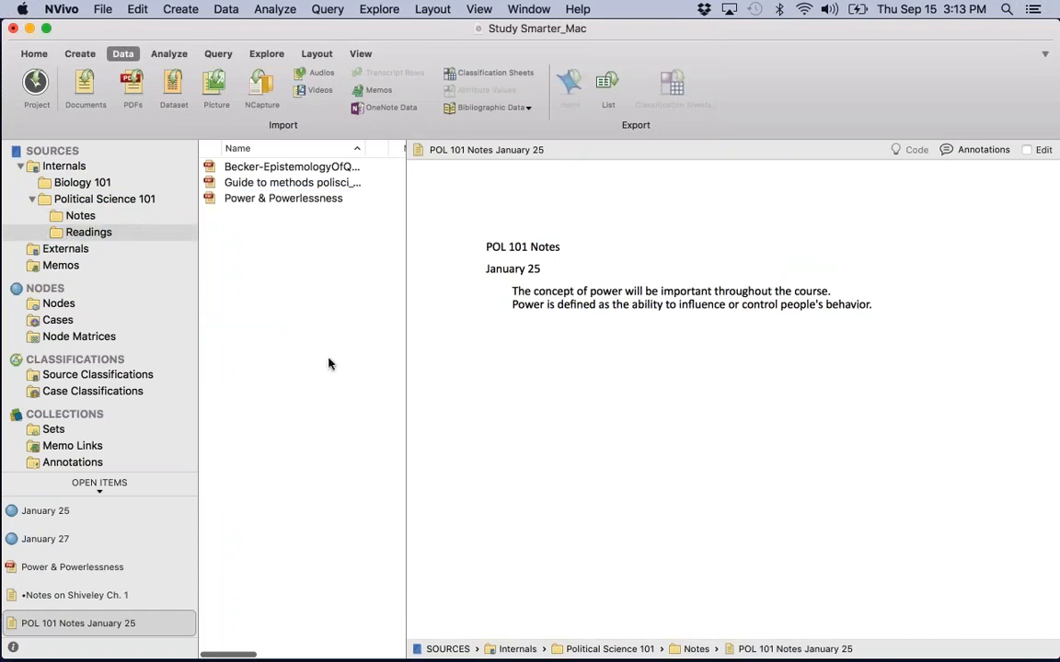
left_click(78, 212)
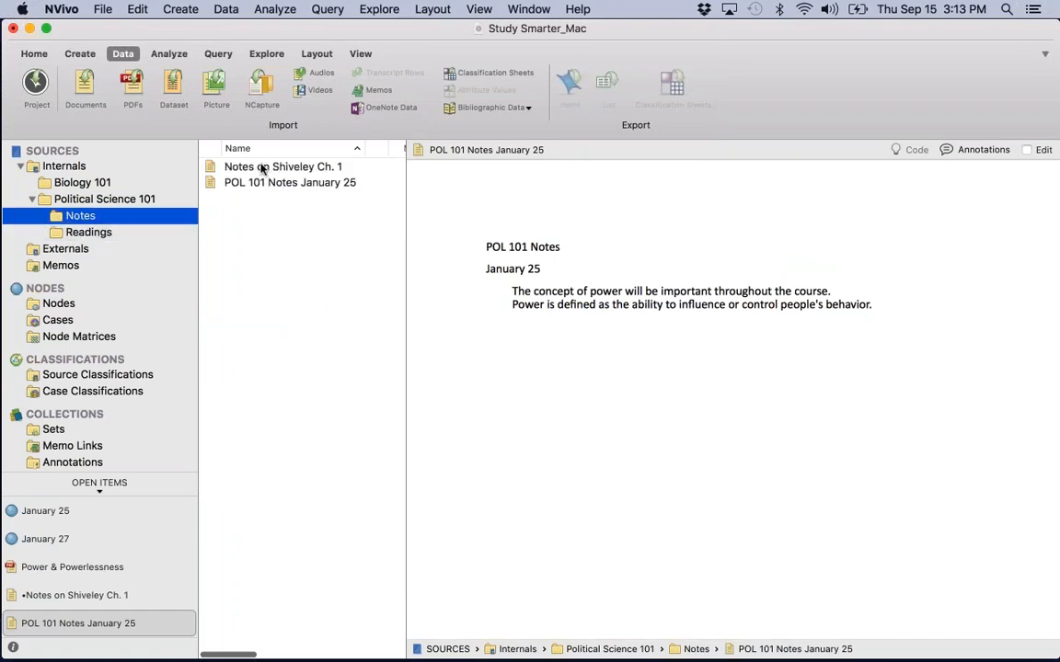
left_click(325, 189)
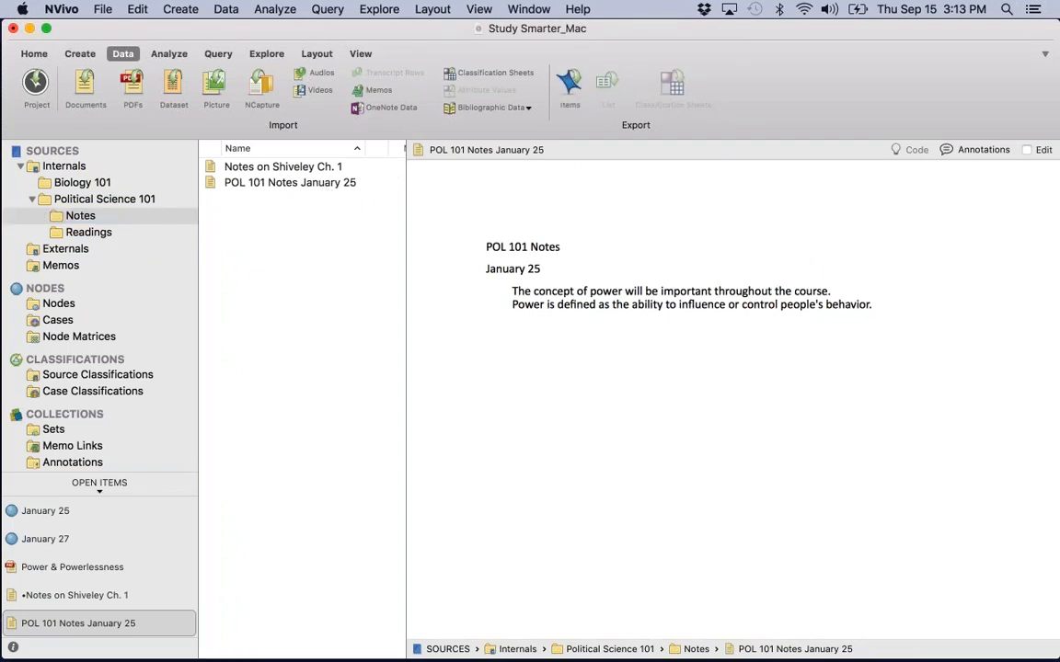
Step: Add the line "I can type in here!" below the last sentence of POL 101 Notes January 25 and end editing
left_click_drag(533, 290, 882, 314)
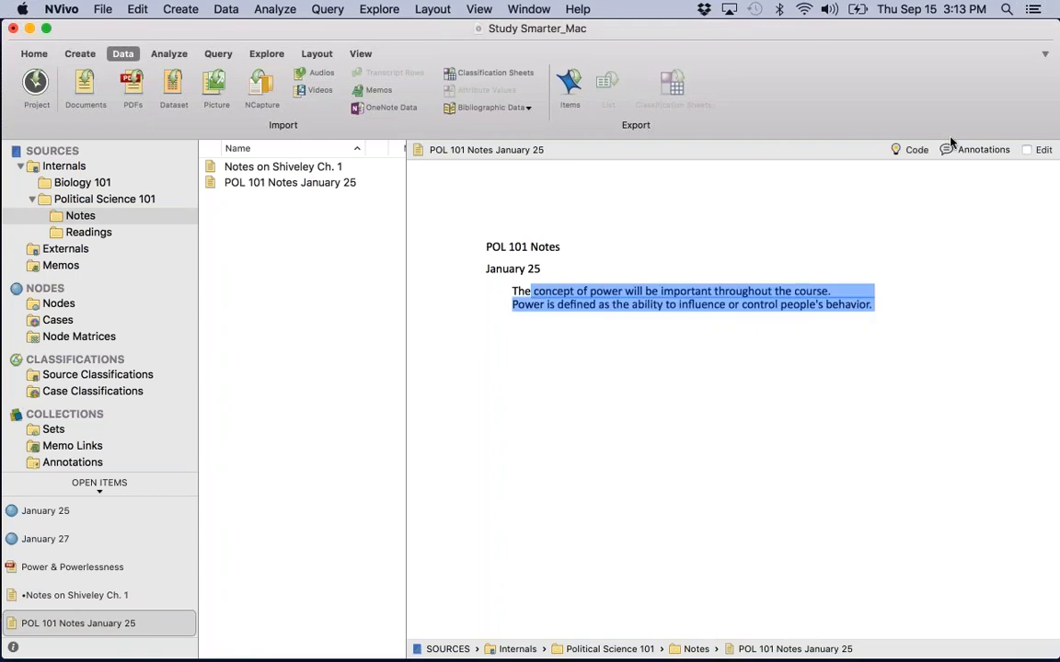
left_click(1031, 149)
left_click(898, 310)
key("Return")
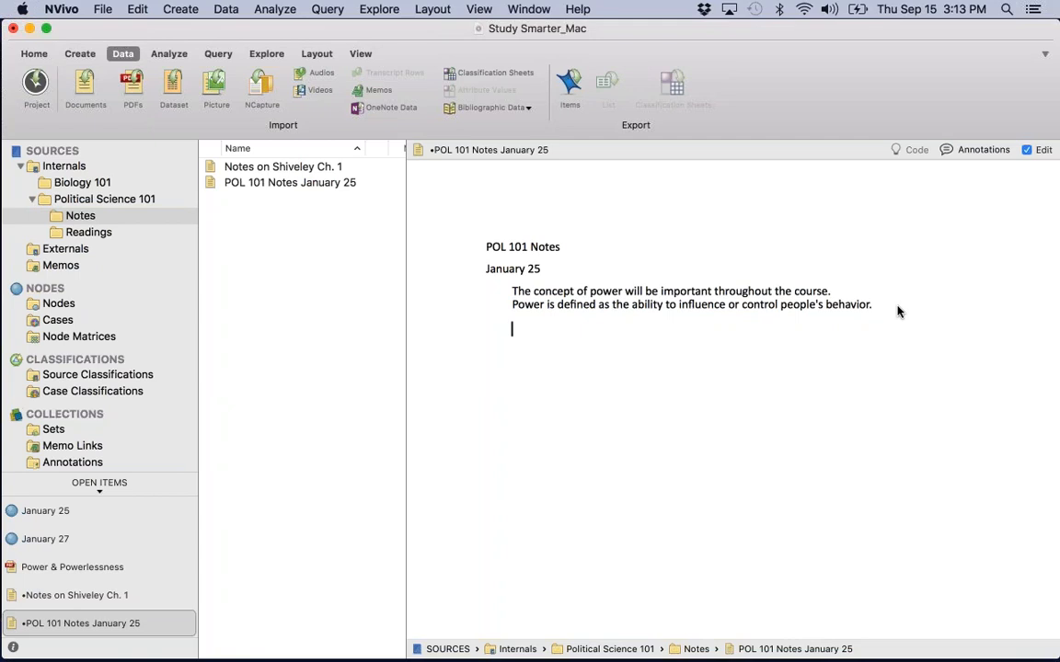
type("I can type in here!")
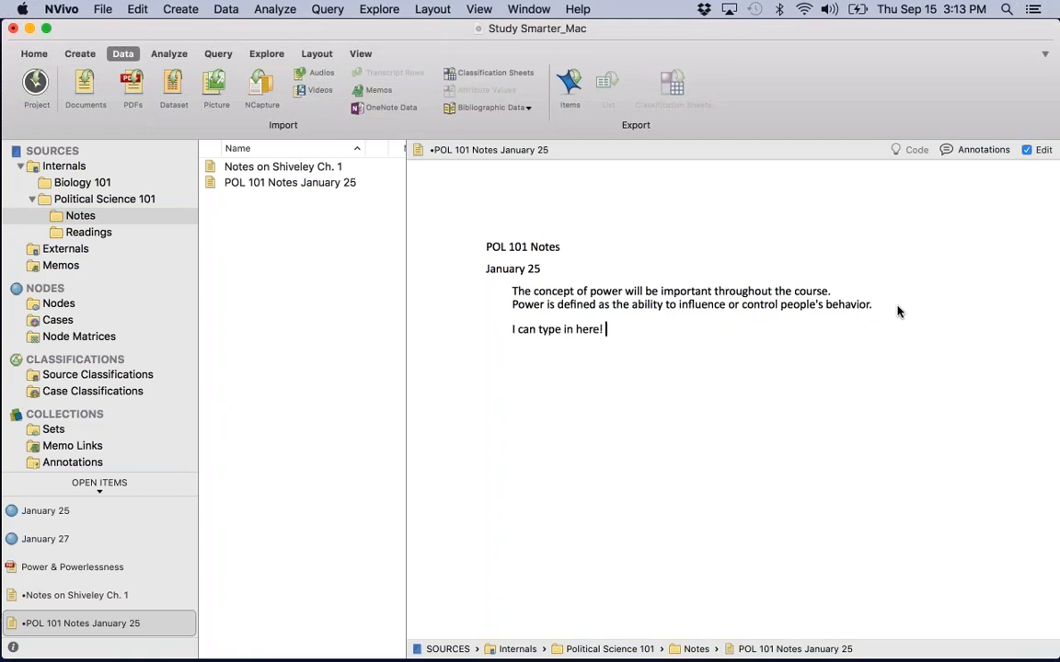
key("Return")
left_click(1026, 151)
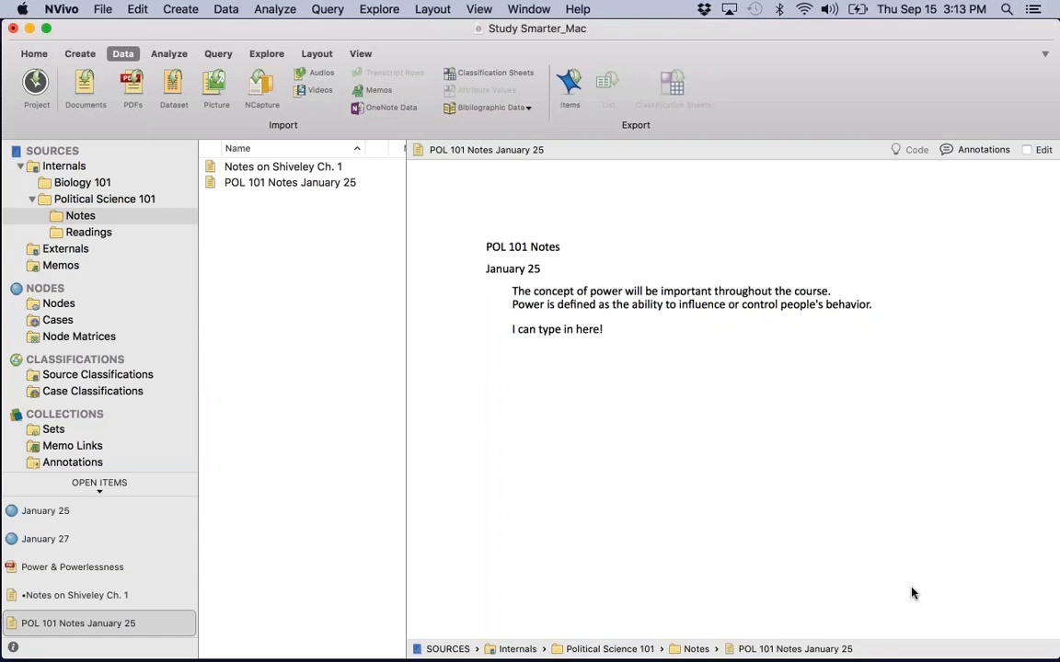
Step: Create a new top-level node named Power
left_click(61, 303)
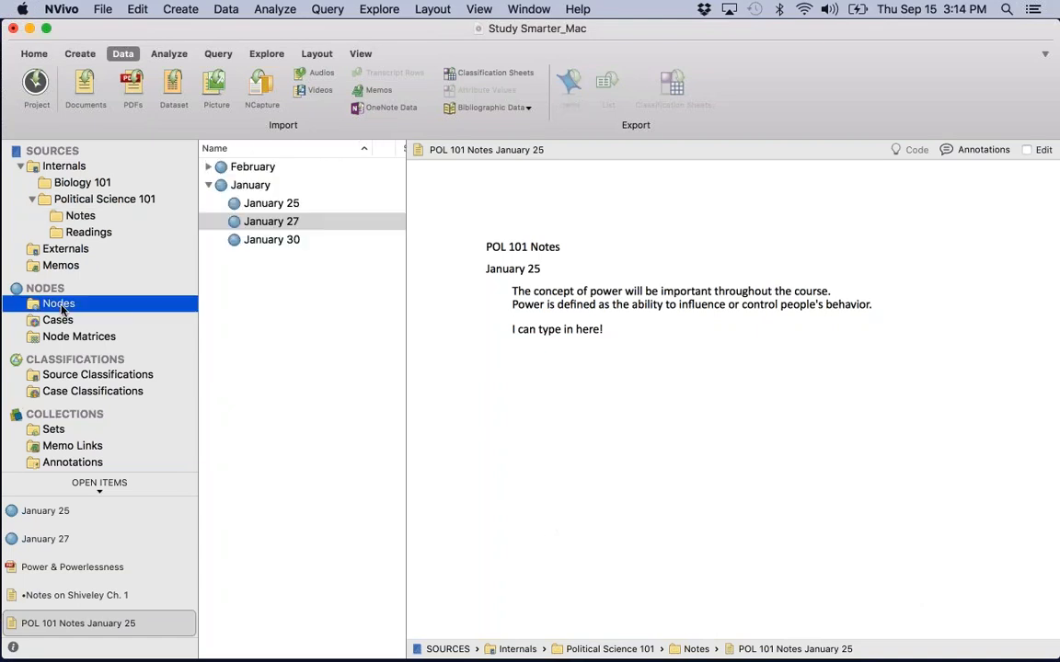
right_click(245, 307)
left_click(276, 316)
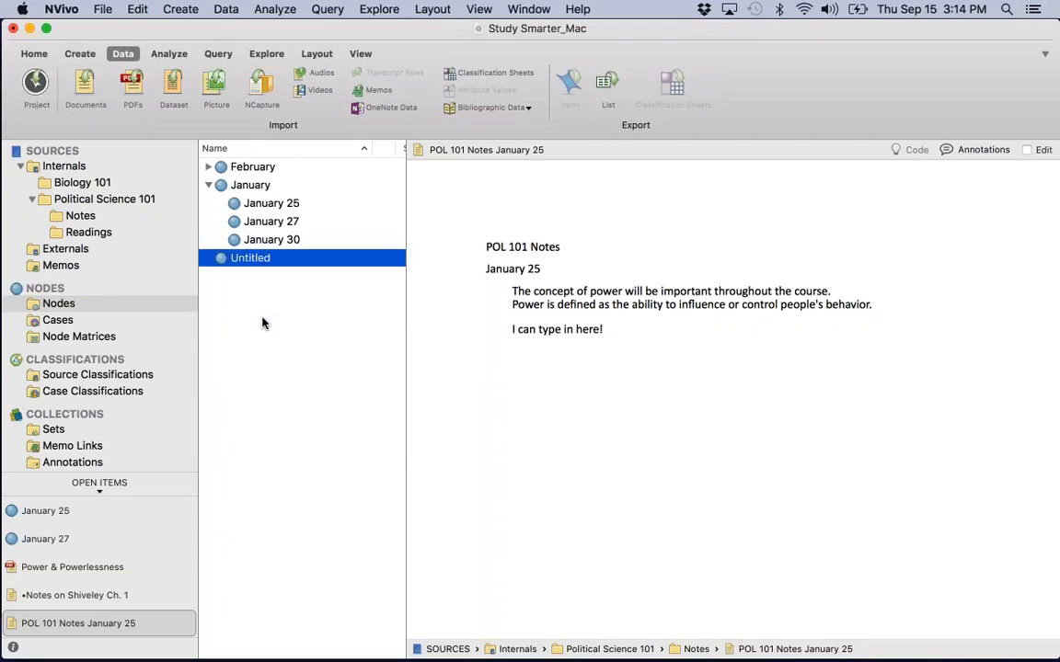
type("Power")
key("Return")
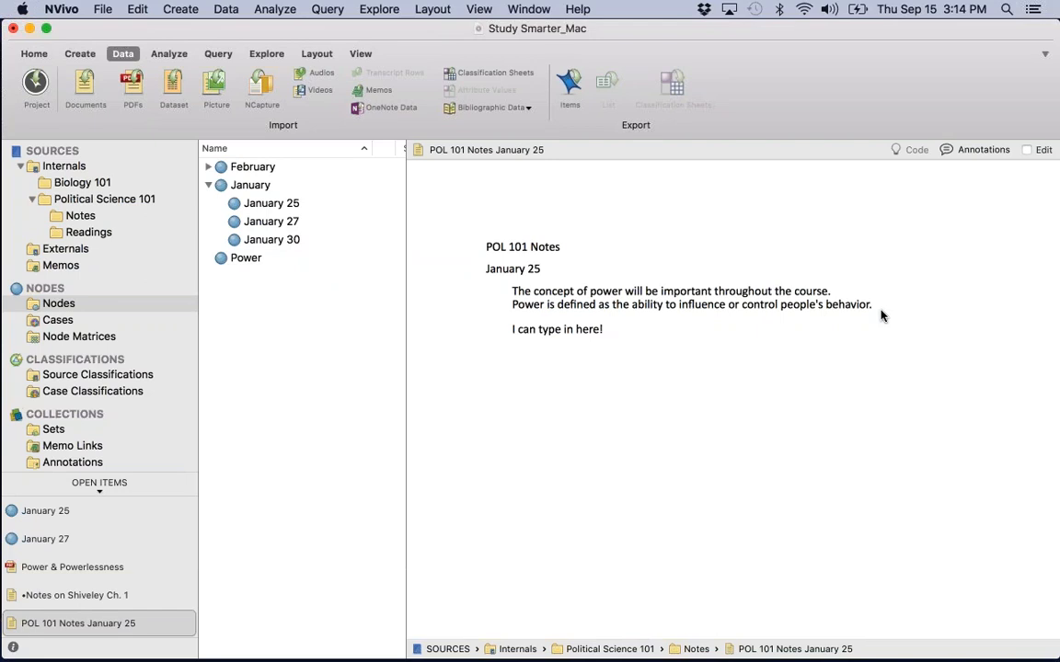
Step: Code the two sentences about power in the January 25 notes at the Power node and open the node's references
left_click_drag(882, 312, 498, 291)
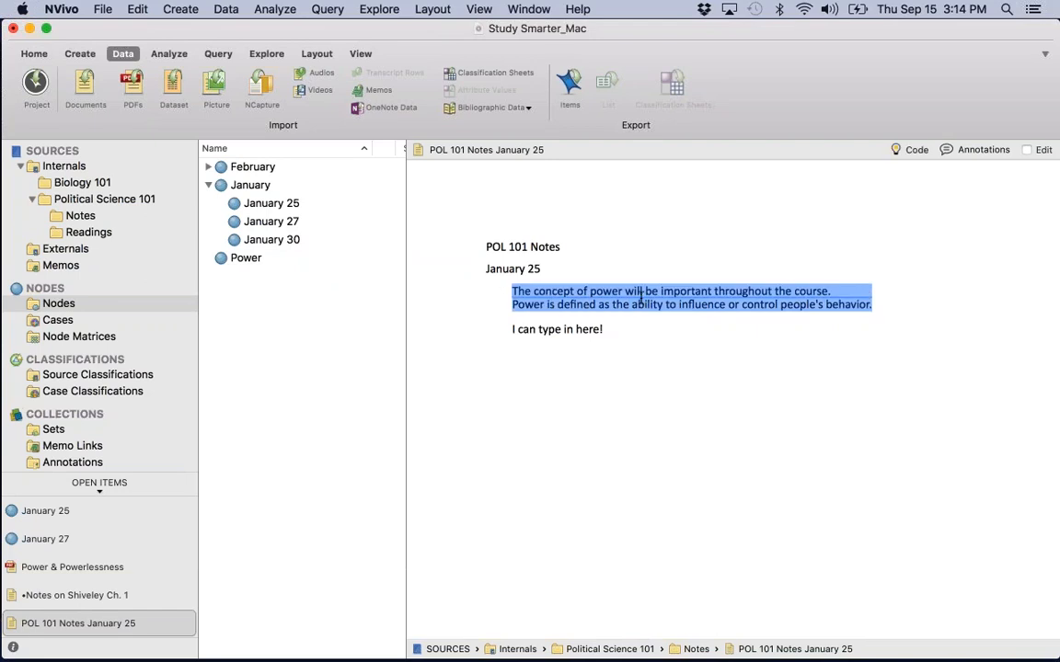
left_click_drag(640, 306, 239, 260)
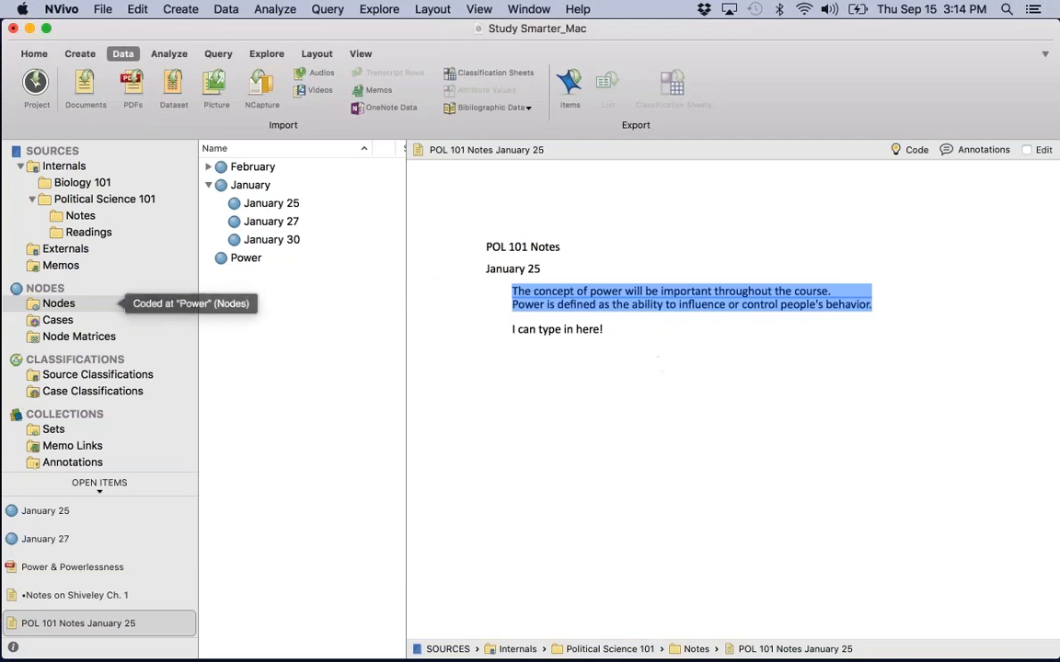
double_click(265, 258)
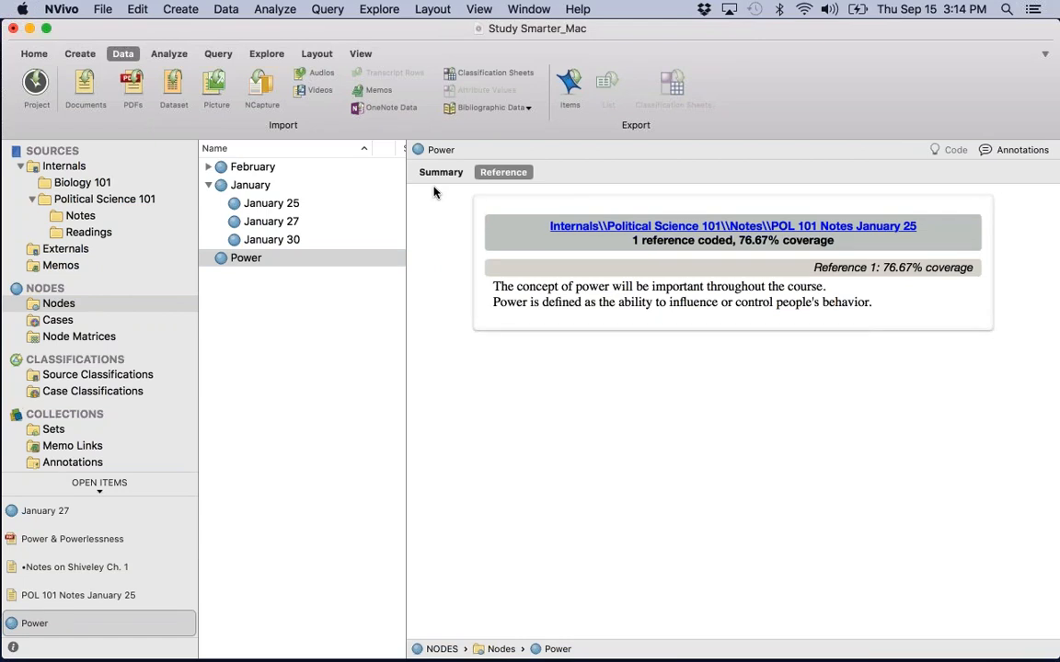
Step: Open the Power & Powerlessness reading and find the passage on page 4 that describes power as having three dimensions
left_click(78, 543)
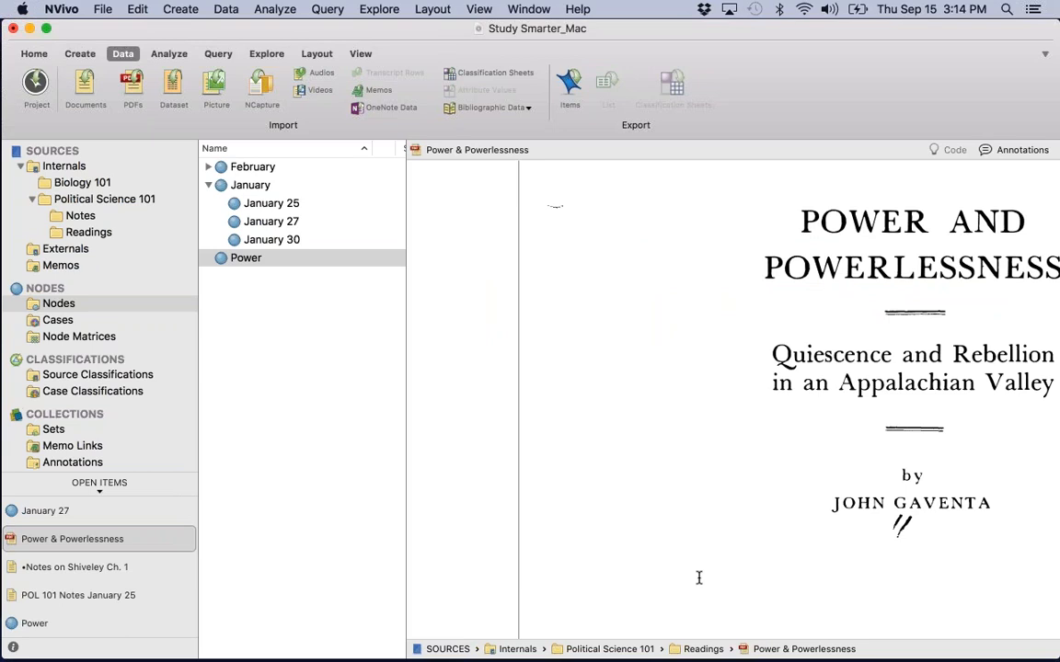
scroll(921, 408, "down", 10)
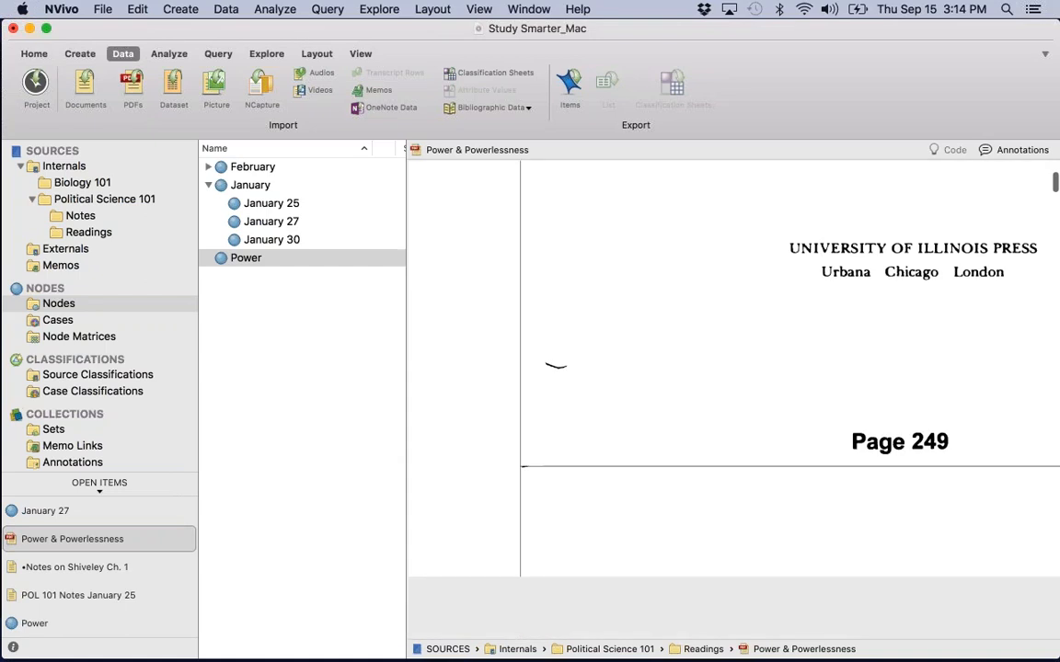
scroll(683, 329, "down", 10)
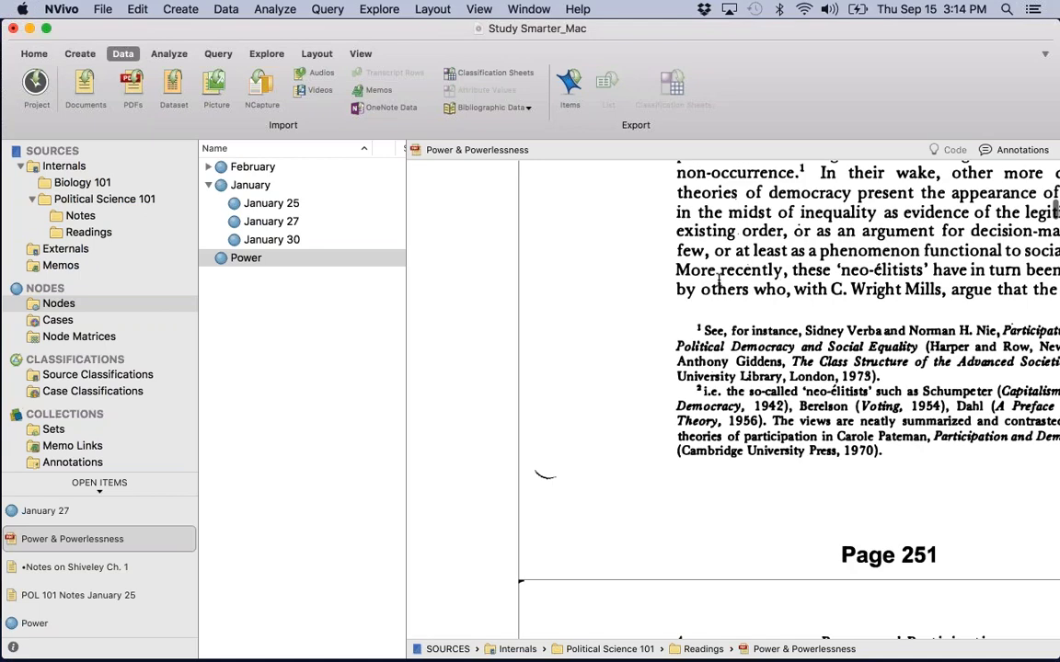
scroll(719, 279, "down", 5)
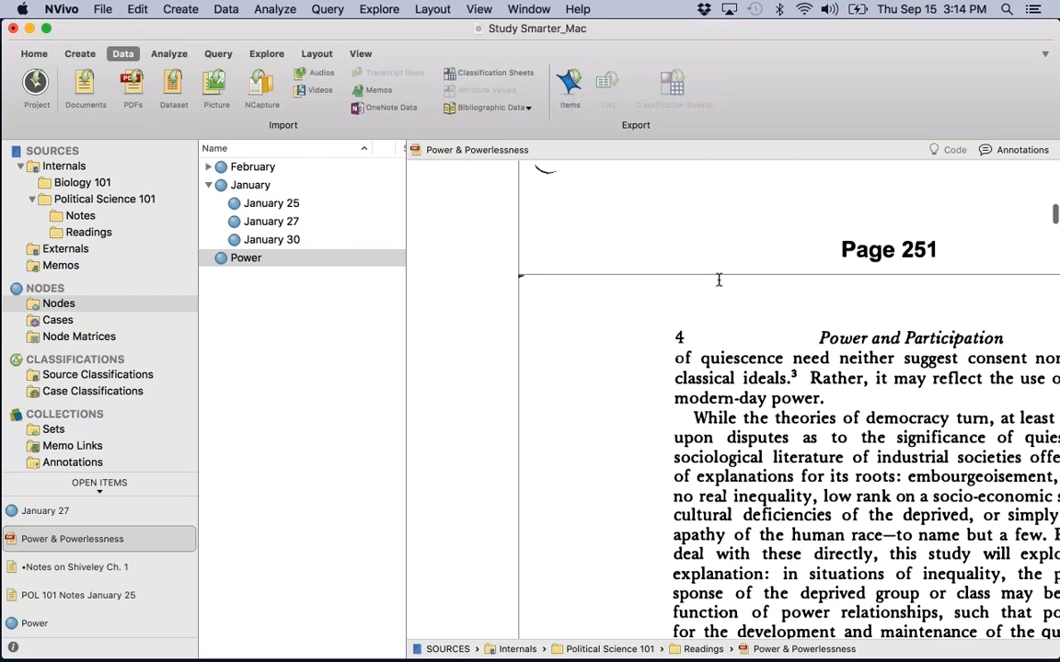
scroll(580, 324, "down", 5)
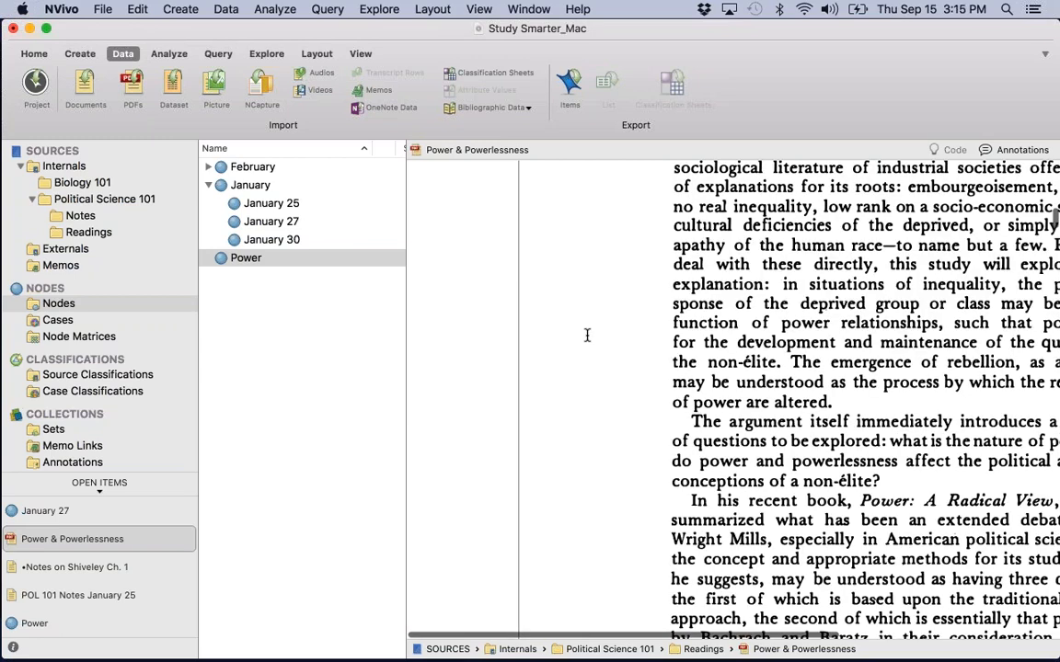
scroll(587, 335, "down", 1)
scroll(586, 334, "up", 1)
scroll(587, 335, "right", 1)
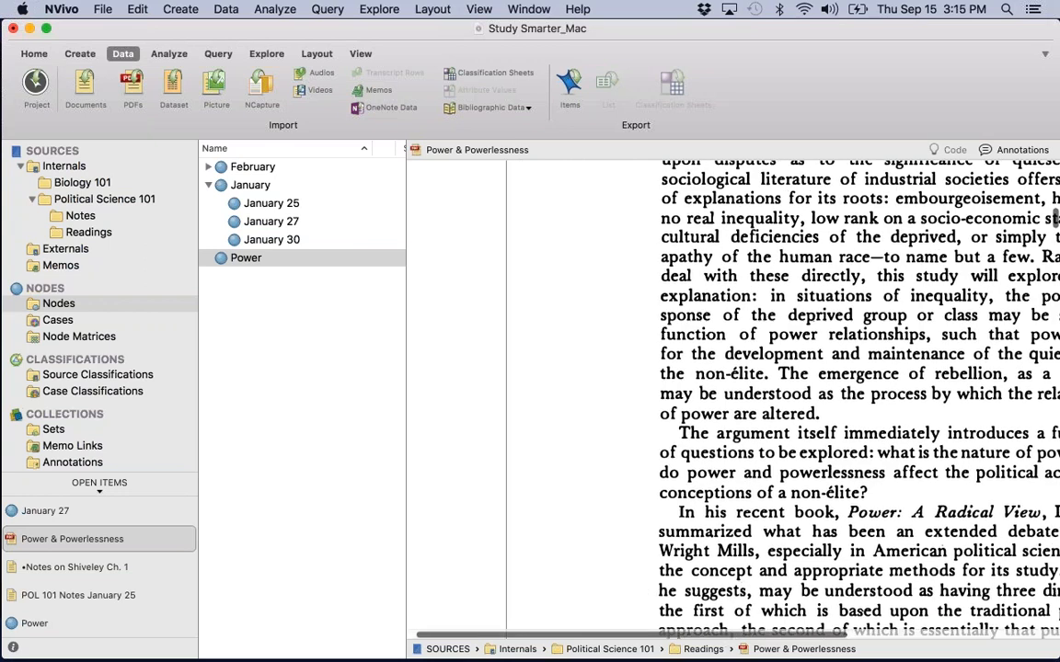
left_click_drag(747, 632, 699, 633)
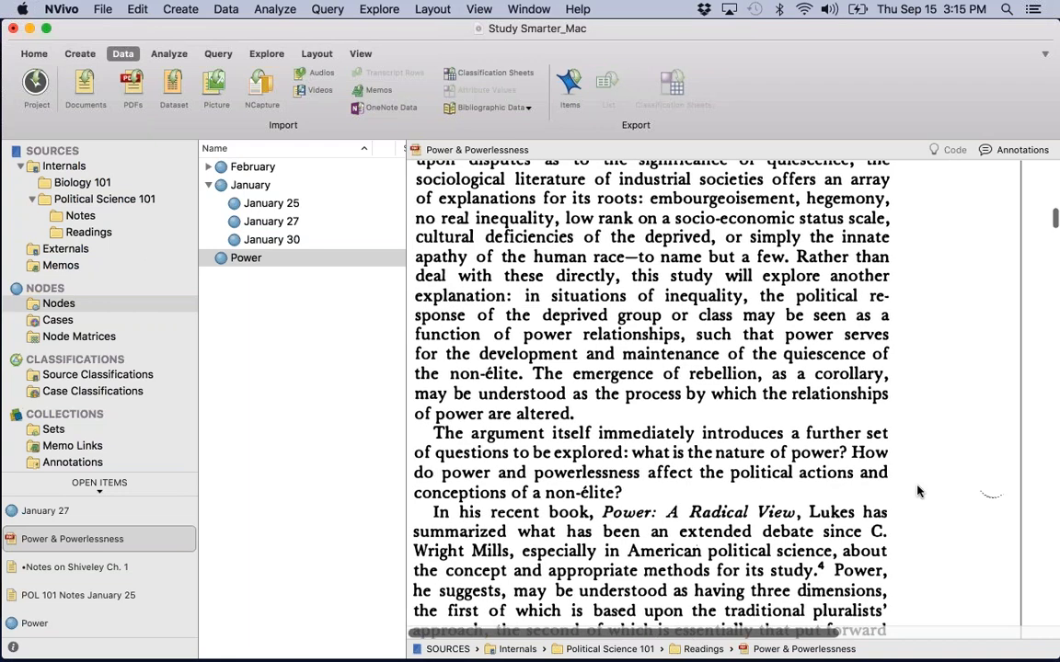
scroll(920, 490, "left", 5)
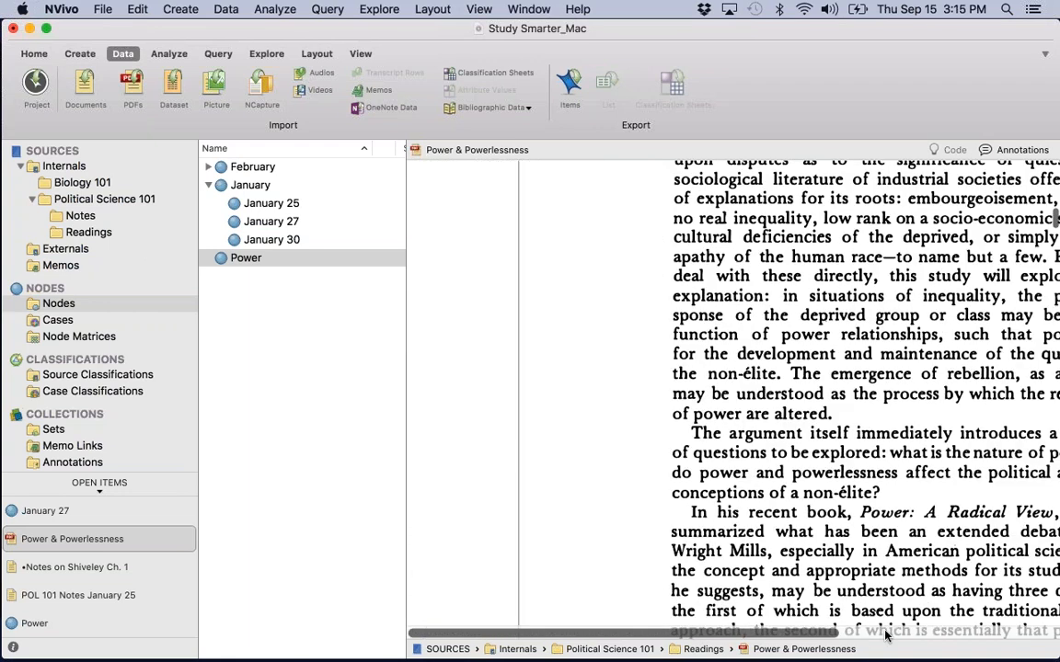
scroll(886, 634, "down", 1)
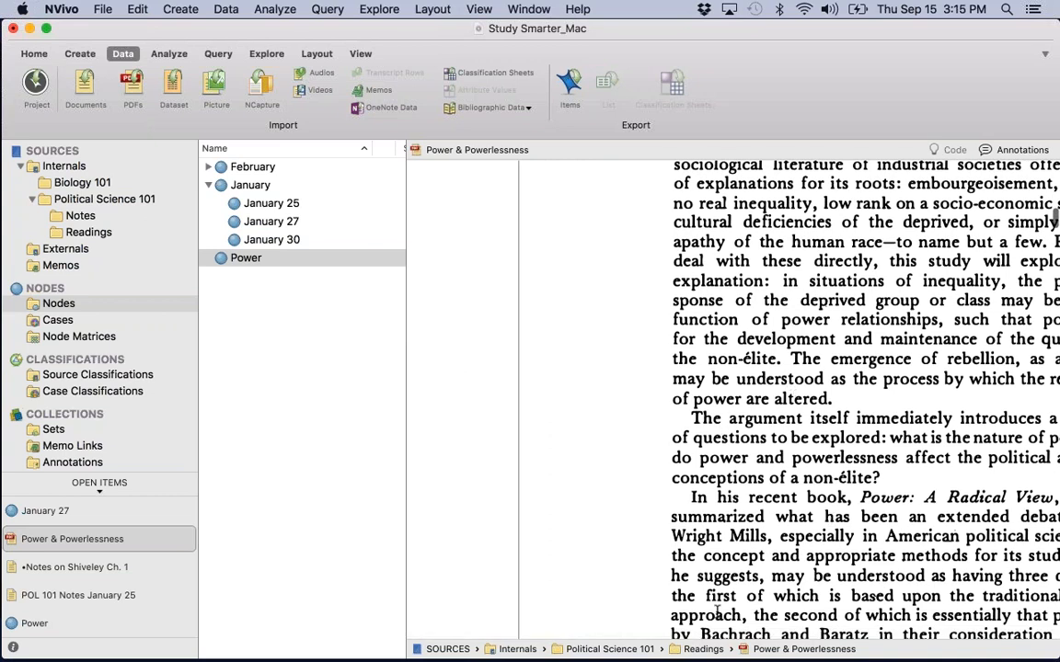
scroll(779, 567, "right", 3)
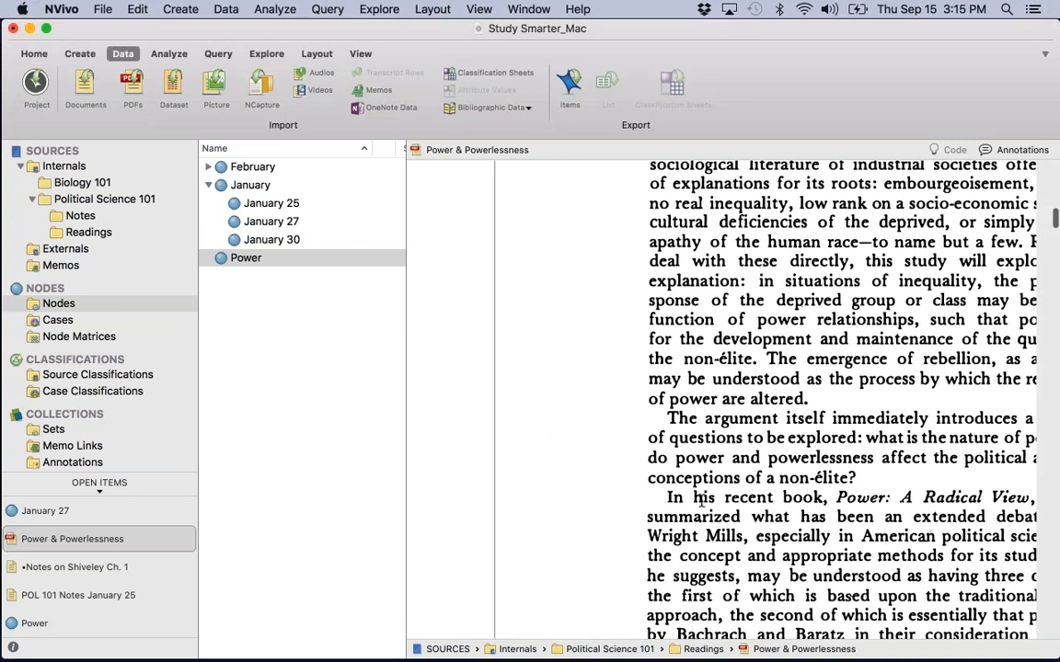
scroll(658, 498, "left", 1)
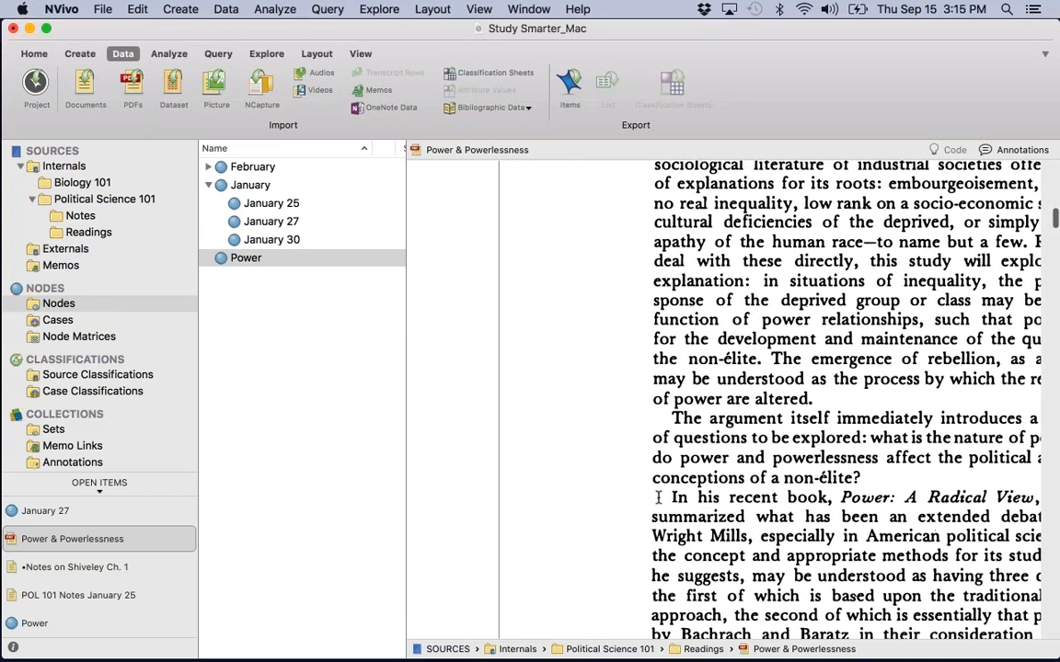
scroll(755, 507, "down", 1)
scroll(805, 520, "right", 3)
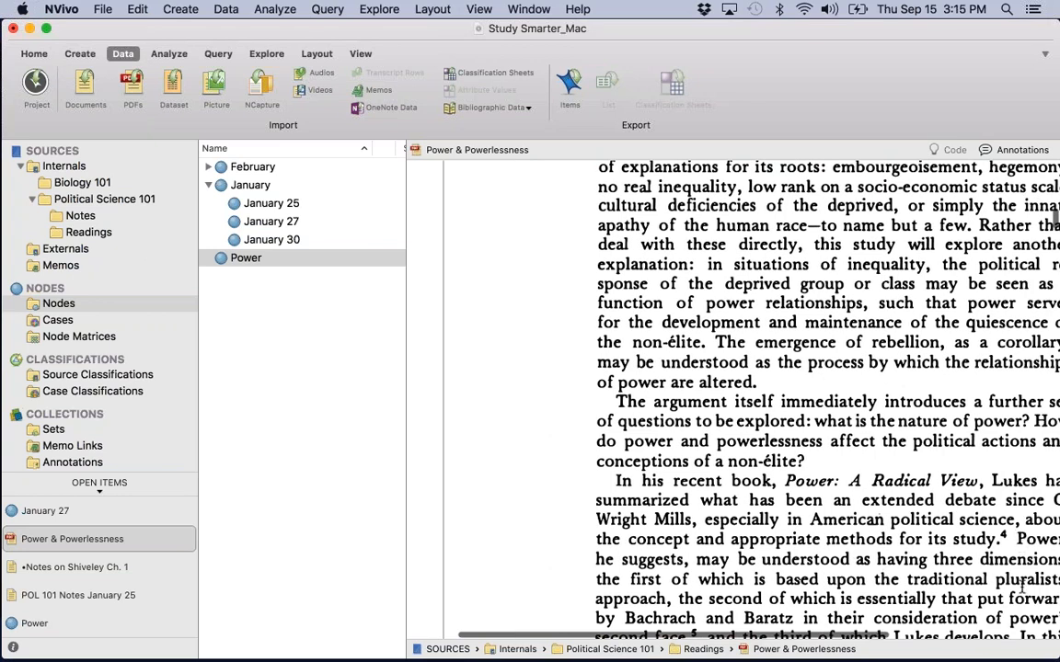
Step: Code the passage from "study. Power, he suggests" to the mention of Bachrach and Baratz at a new node named Dimensions of power
left_click_drag(952, 539, 1038, 619)
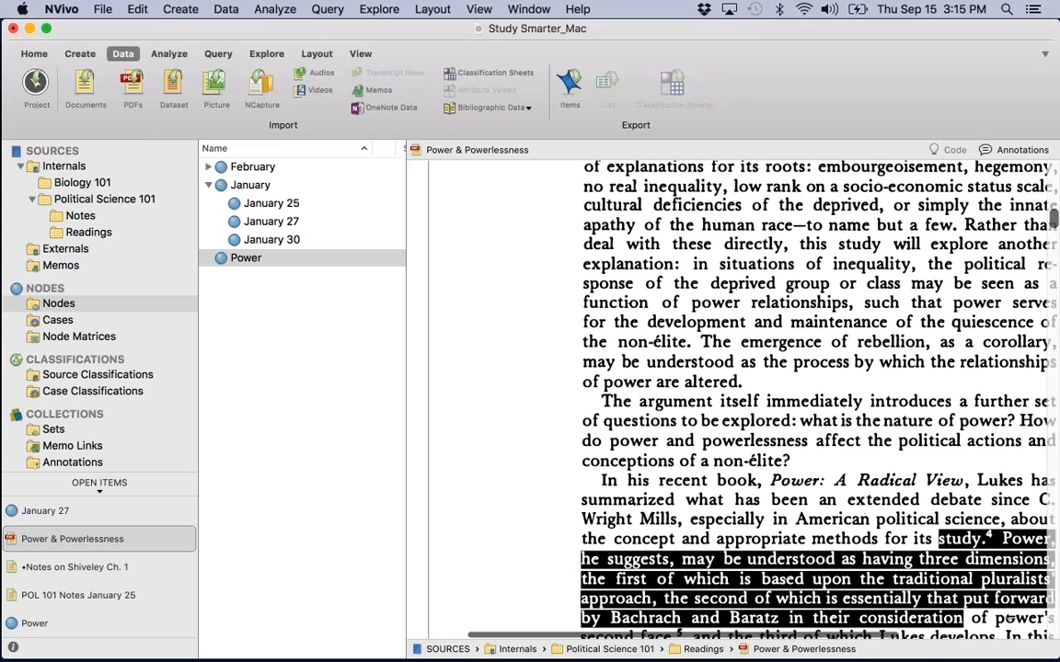
scroll(1016, 619, "right", 1)
left_click_drag(970, 615, 962, 615)
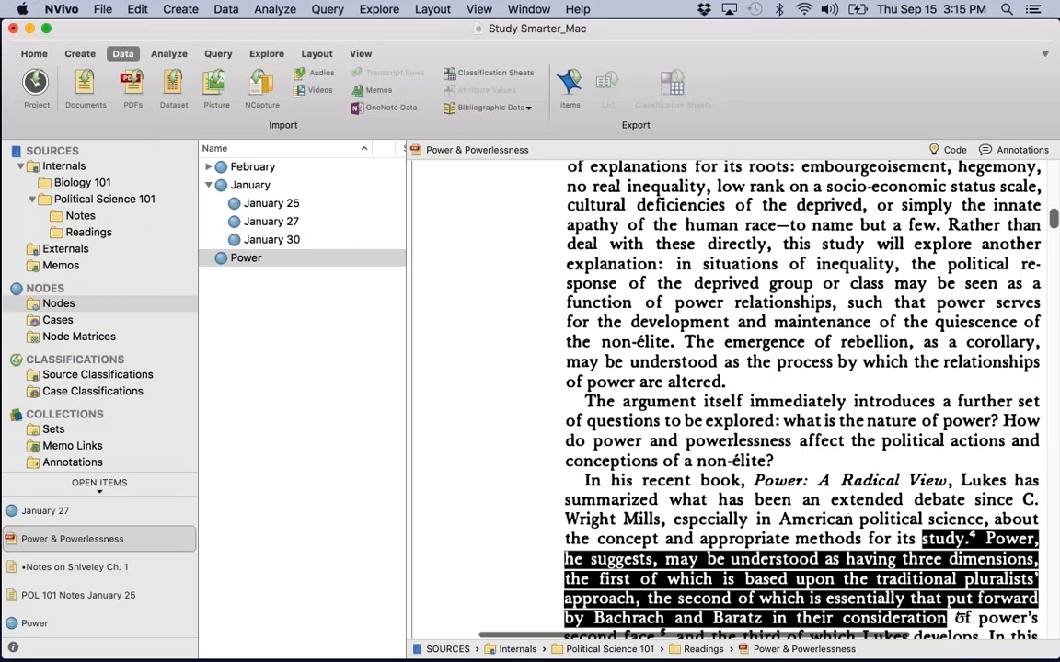
left_click(945, 151)
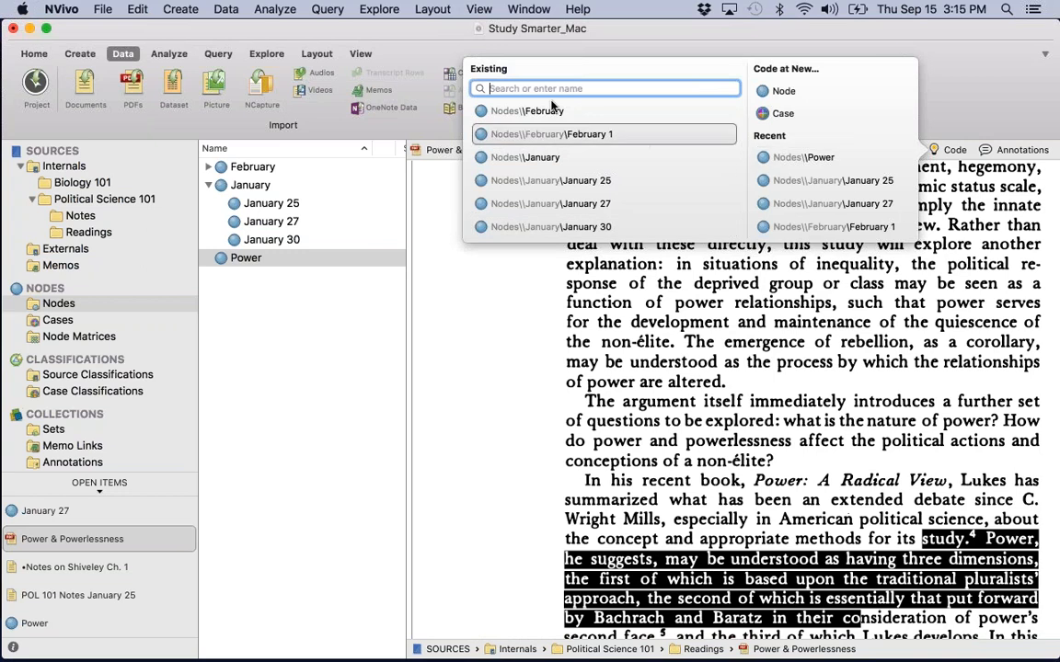
type("Dimensio")
type("ns of power")
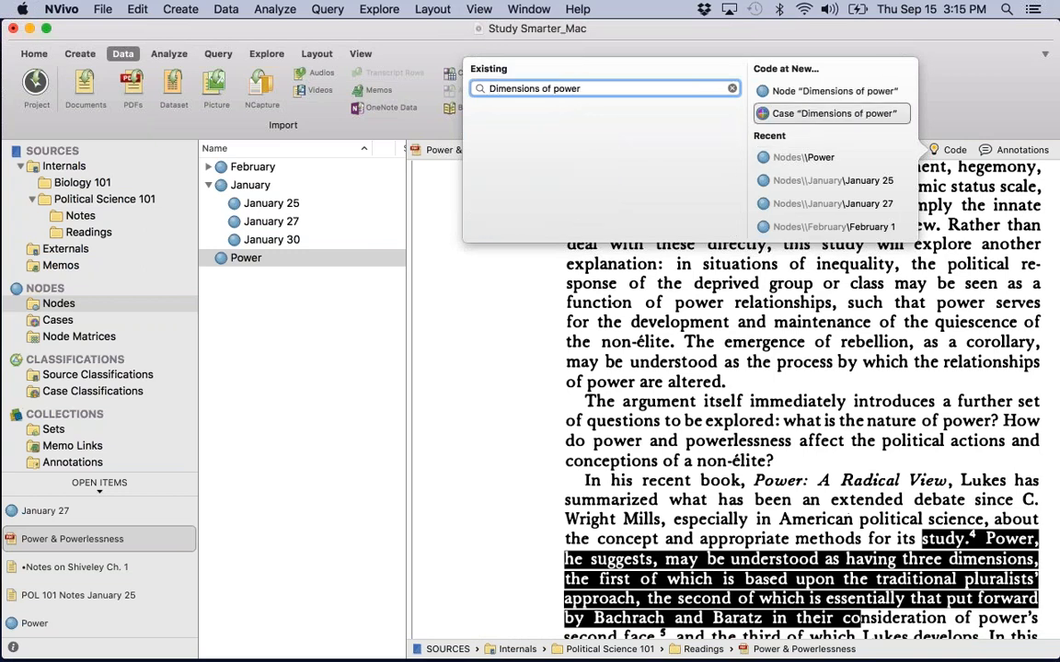
key("Up")
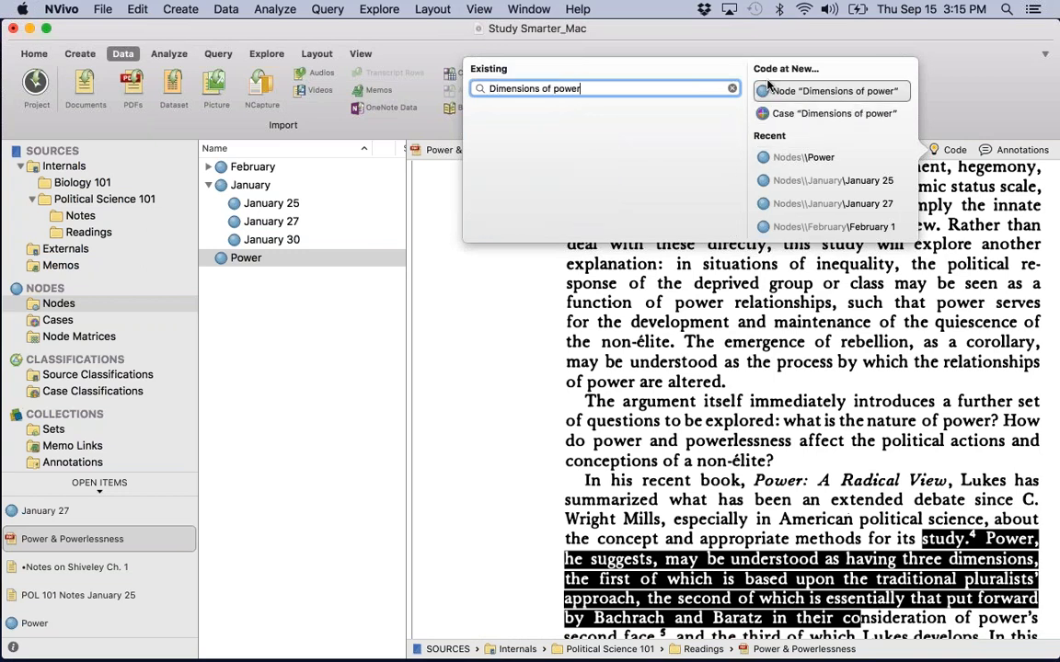
key("Return")
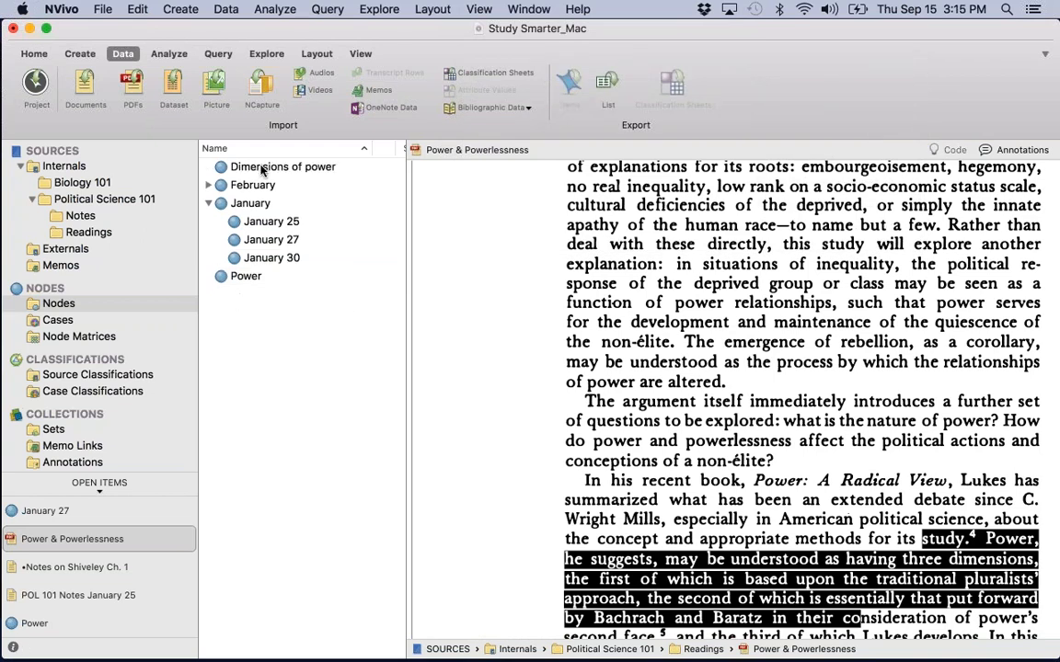
Step: Make Dimensions of power a child node of Power and expand Power to show it
left_click(222, 170)
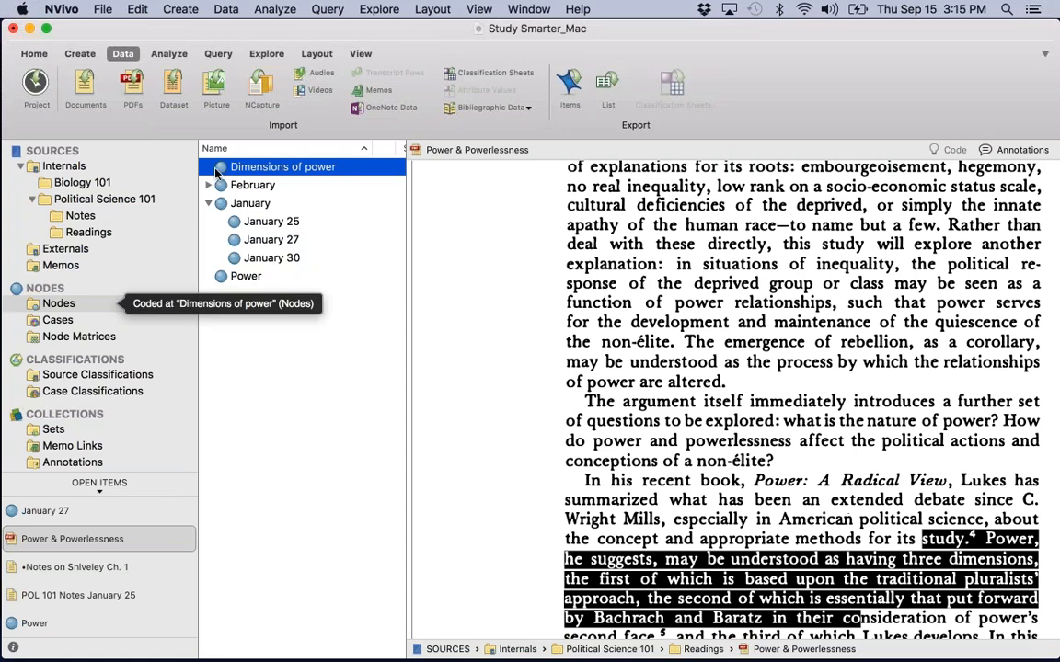
left_click_drag(222, 170, 248, 276)
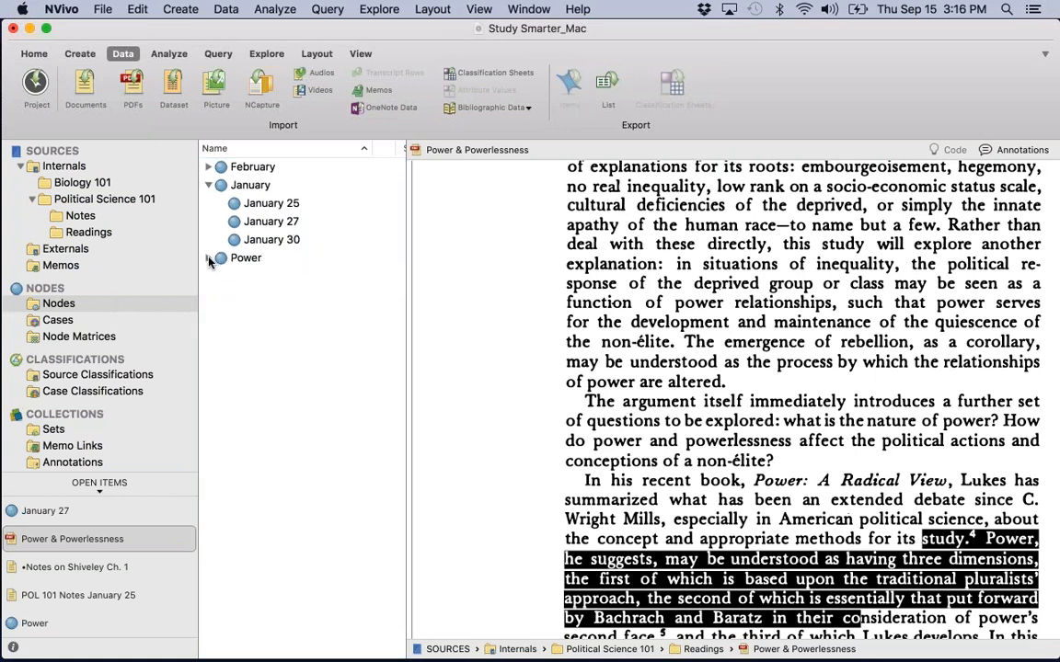
left_click(209, 259)
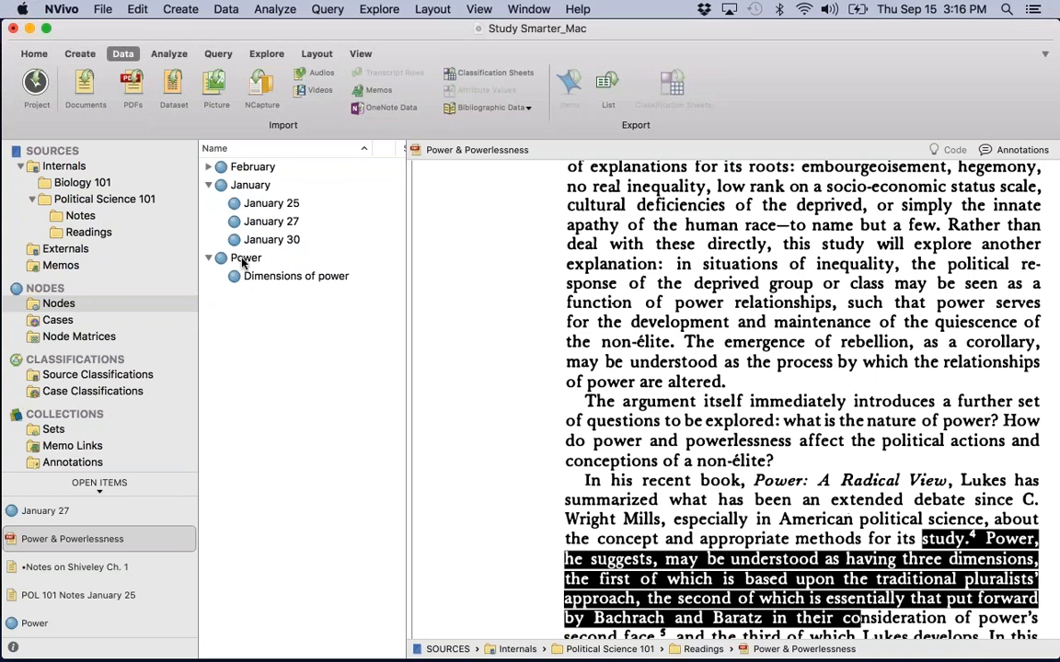
Step: Turn on Aggregate Coding from Child Nodes for the Power node and open its references
left_click(245, 260)
right_click(245, 260)
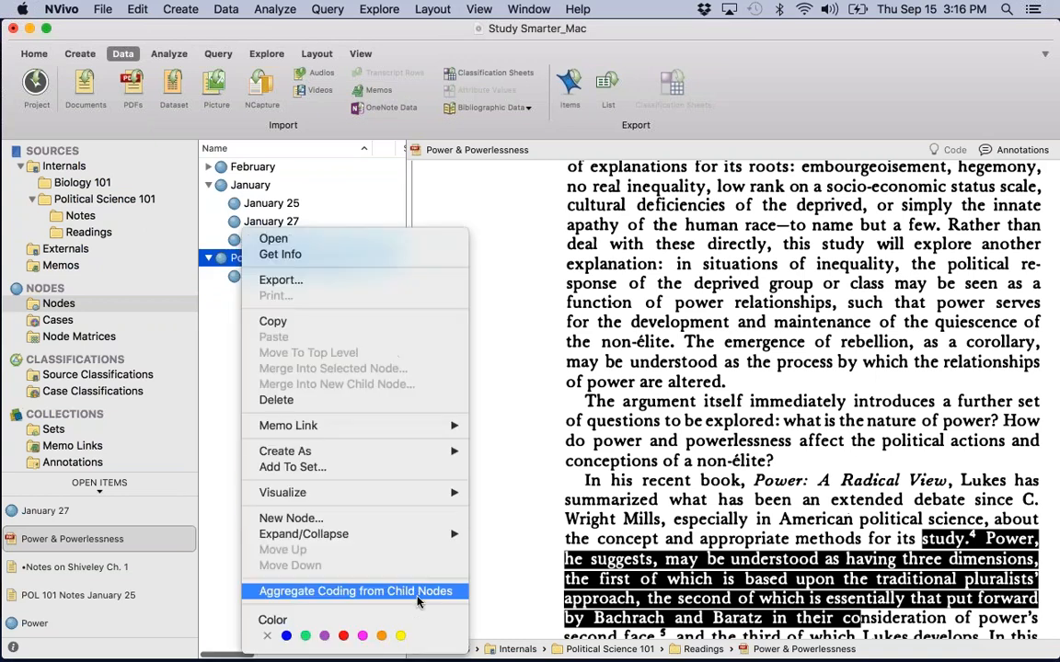
left_click(417, 593)
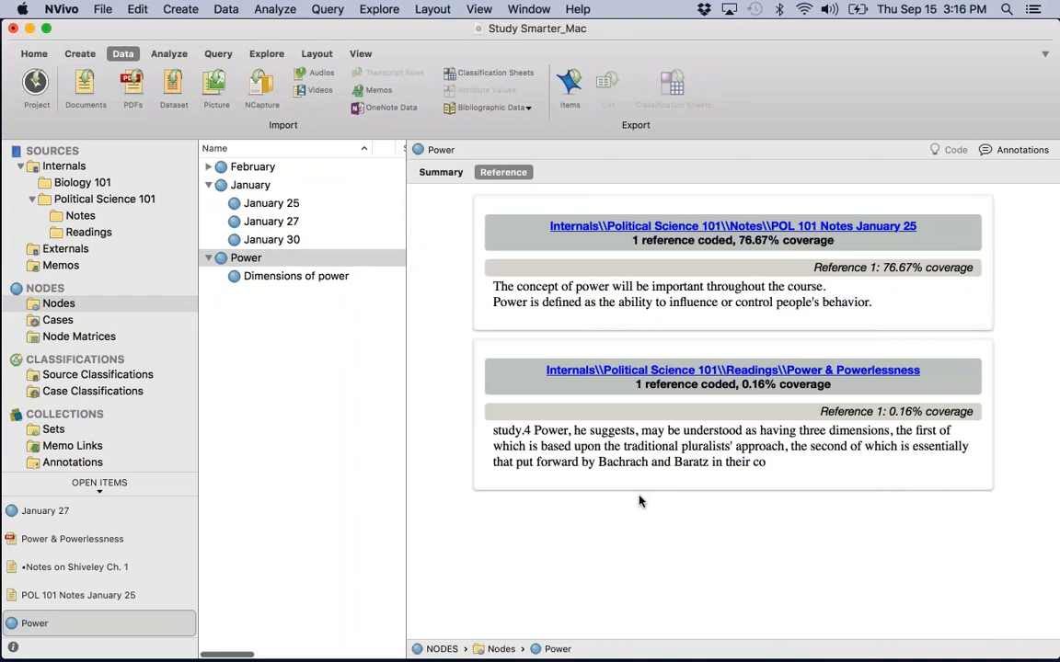
Step: Compare the coded references of the Dimensions of power node with those of its parent node Power
left_click(276, 277)
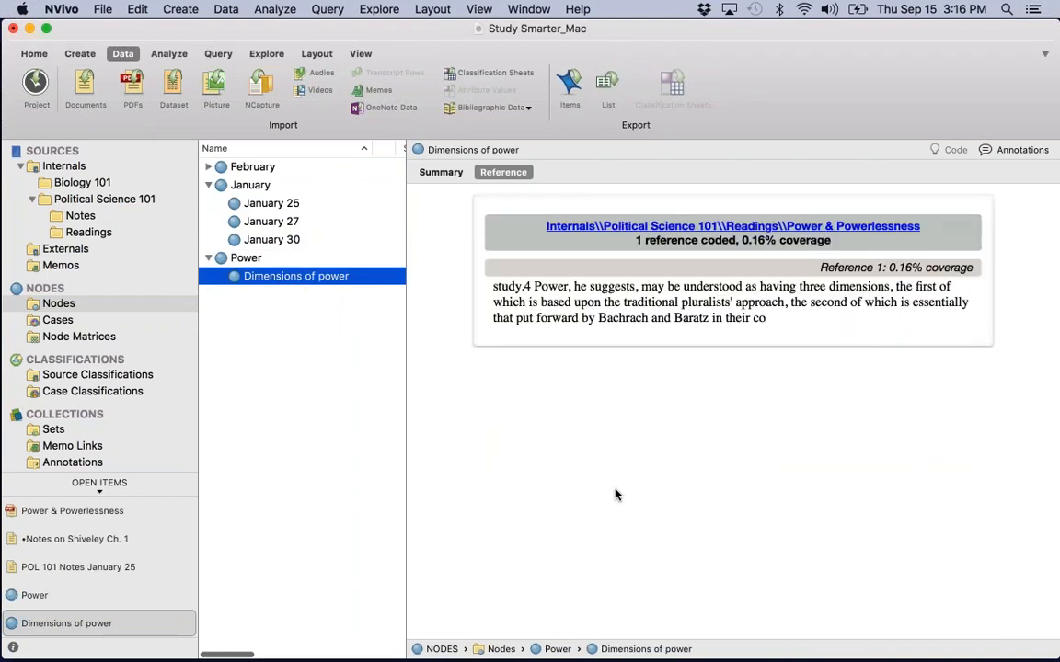
left_click(230, 258)
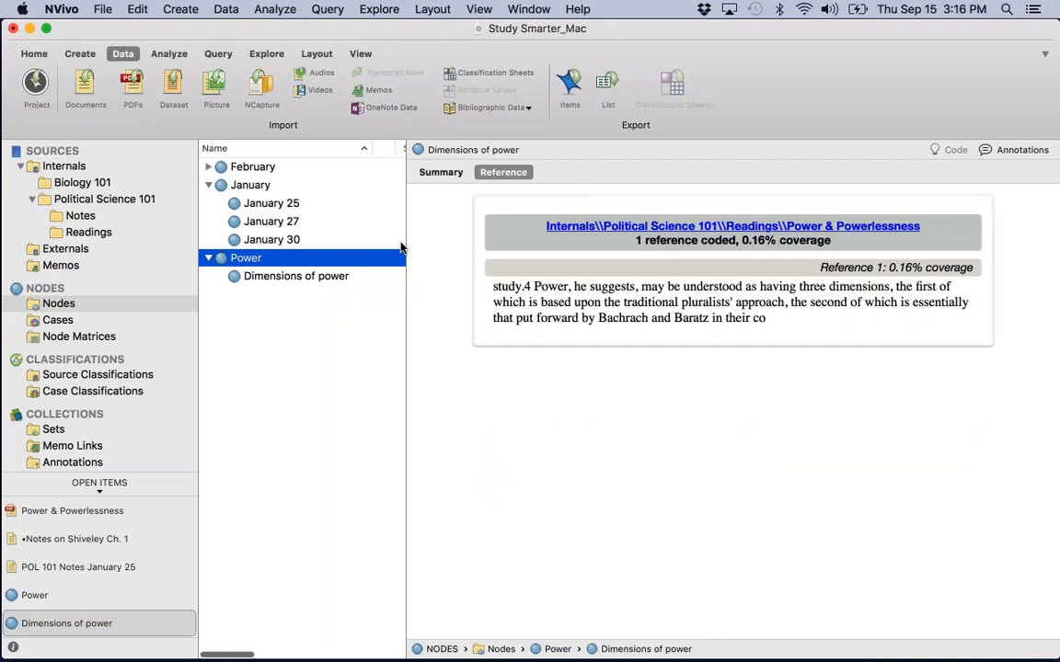
left_click(265, 306)
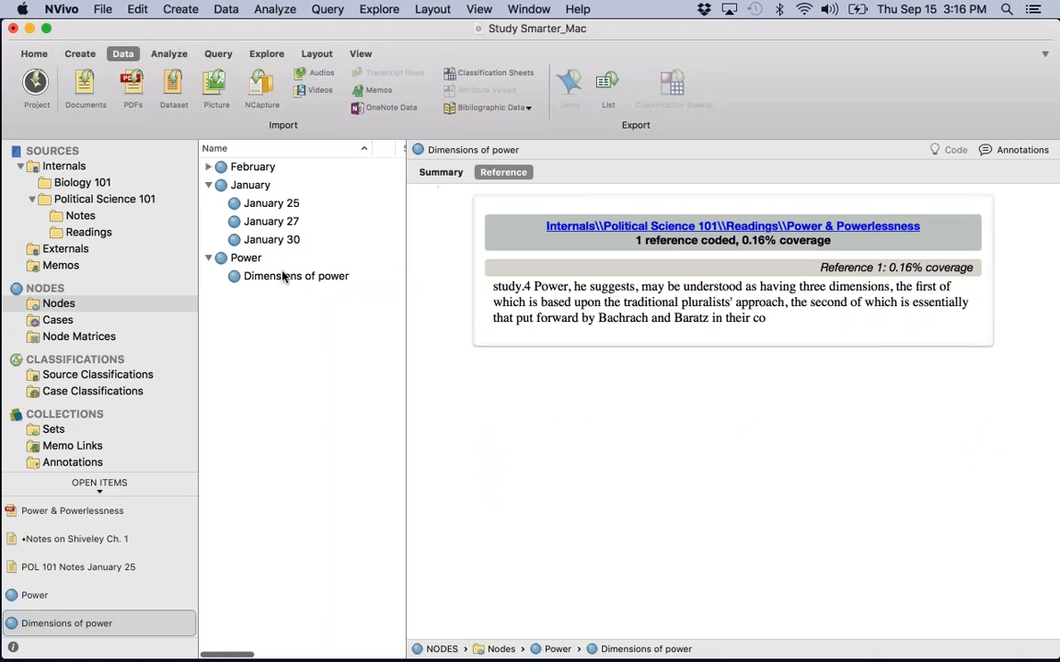
left_click(247, 259)
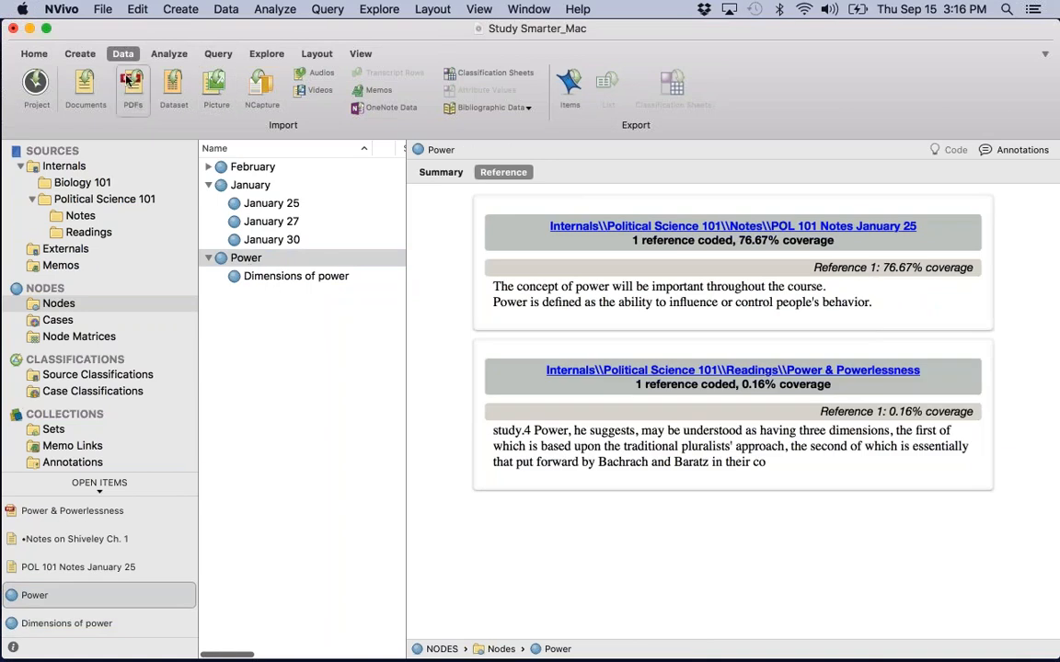
Step: Create a top-level node named Important for final and code the two January 25 sentences about power at it
right_click(268, 339)
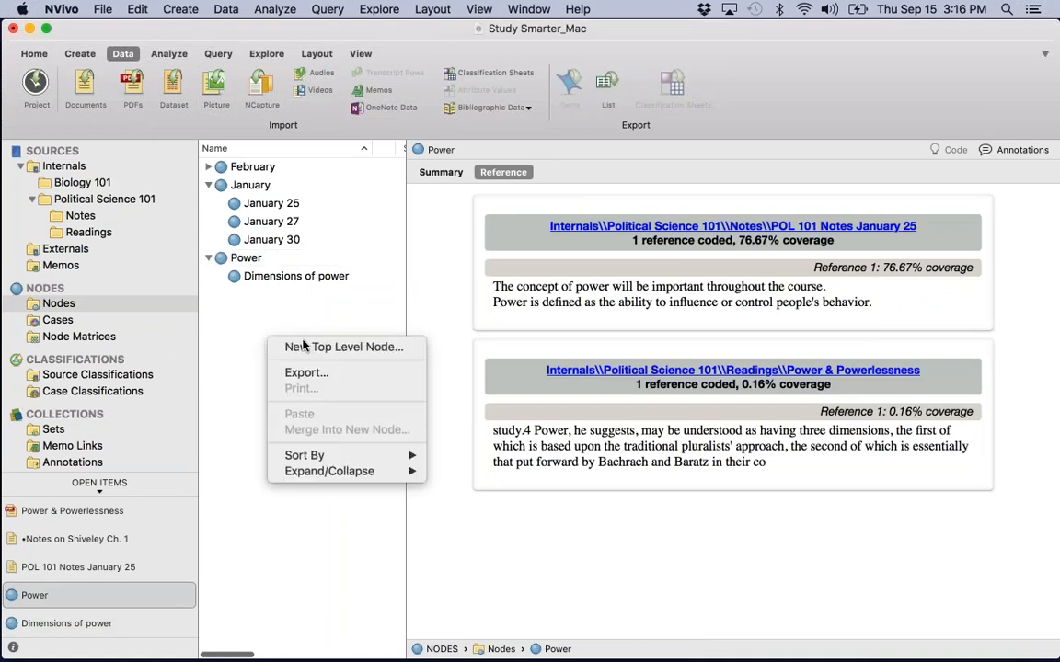
left_click(302, 346)
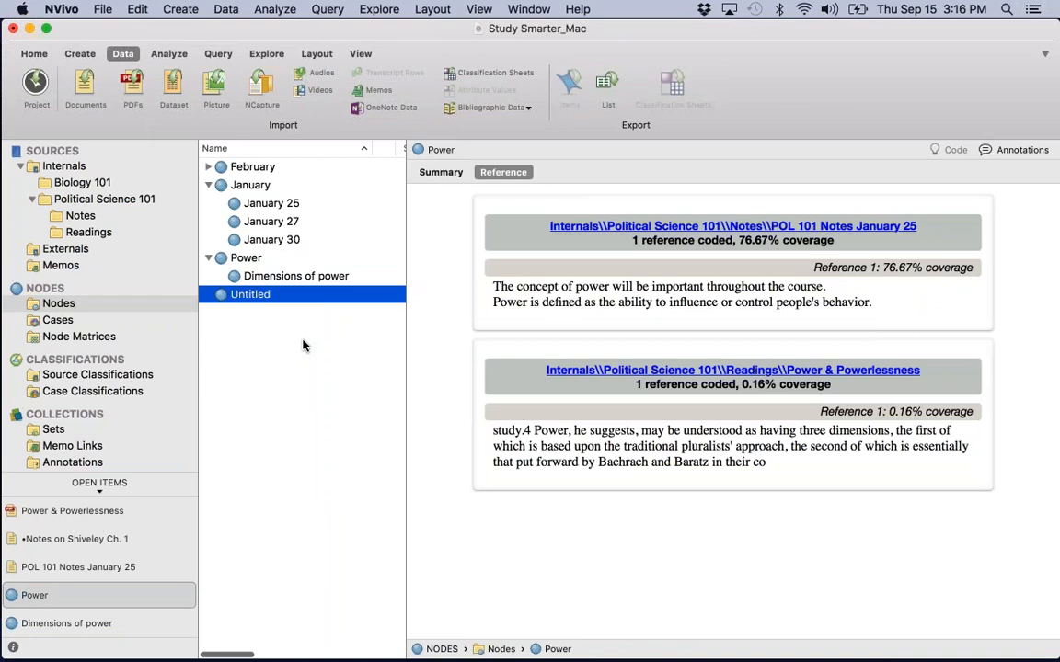
type("Important for final")
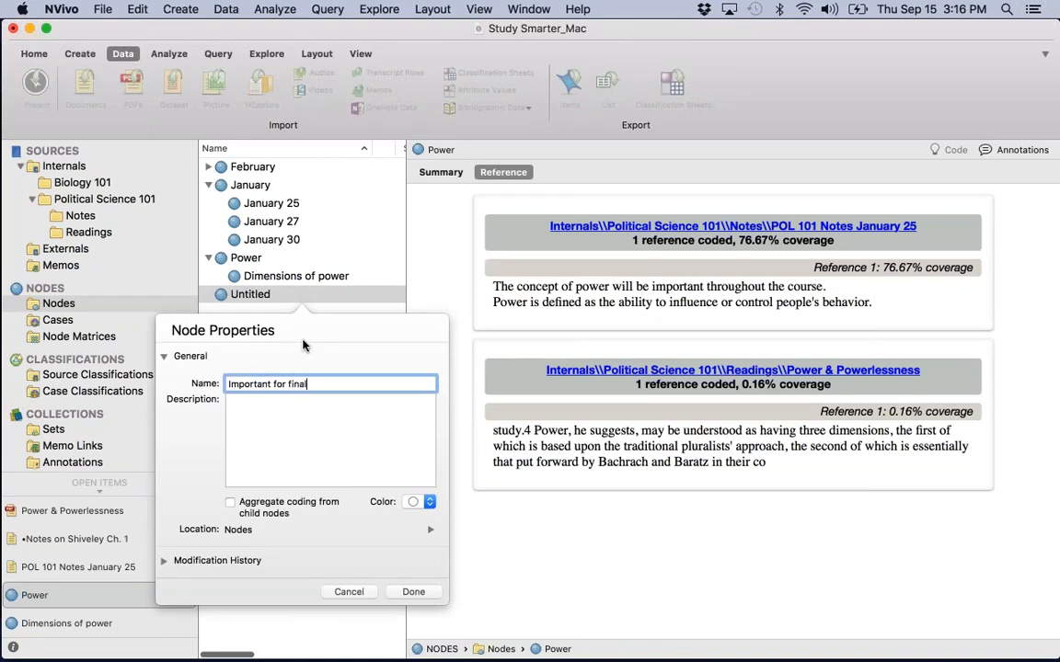
key("Return")
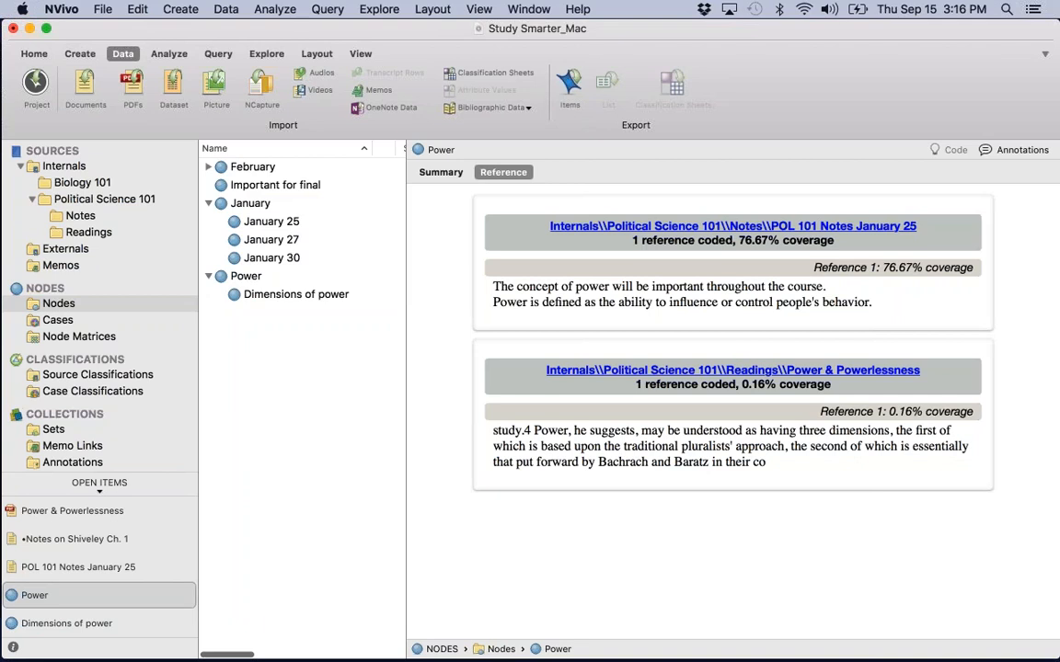
left_click_drag(872, 301, 491, 285)
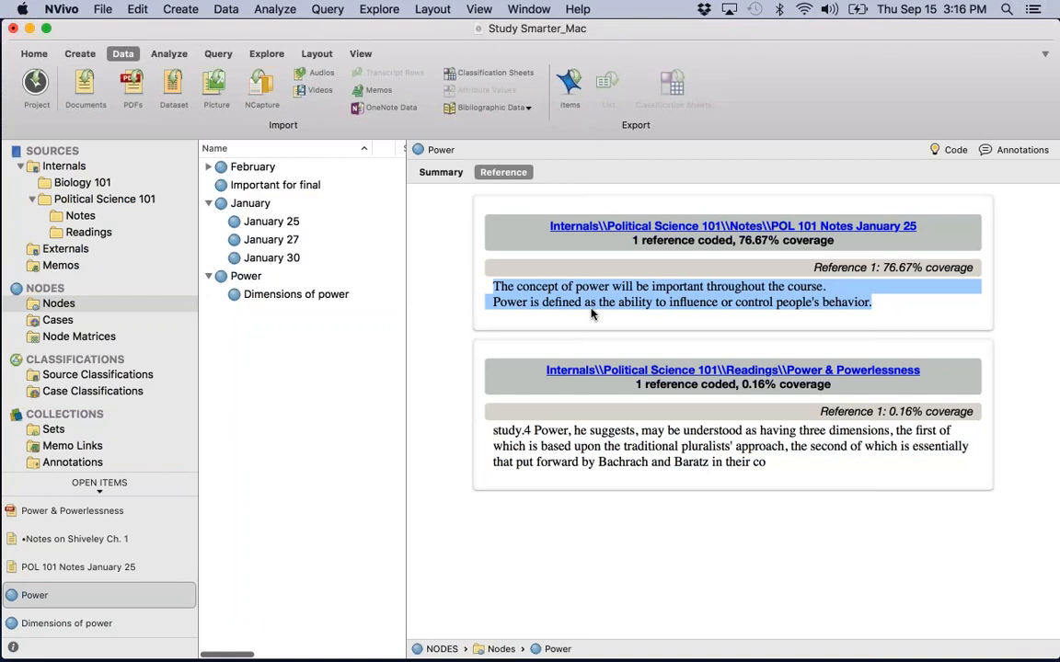
left_click_drag(591, 314, 295, 186)
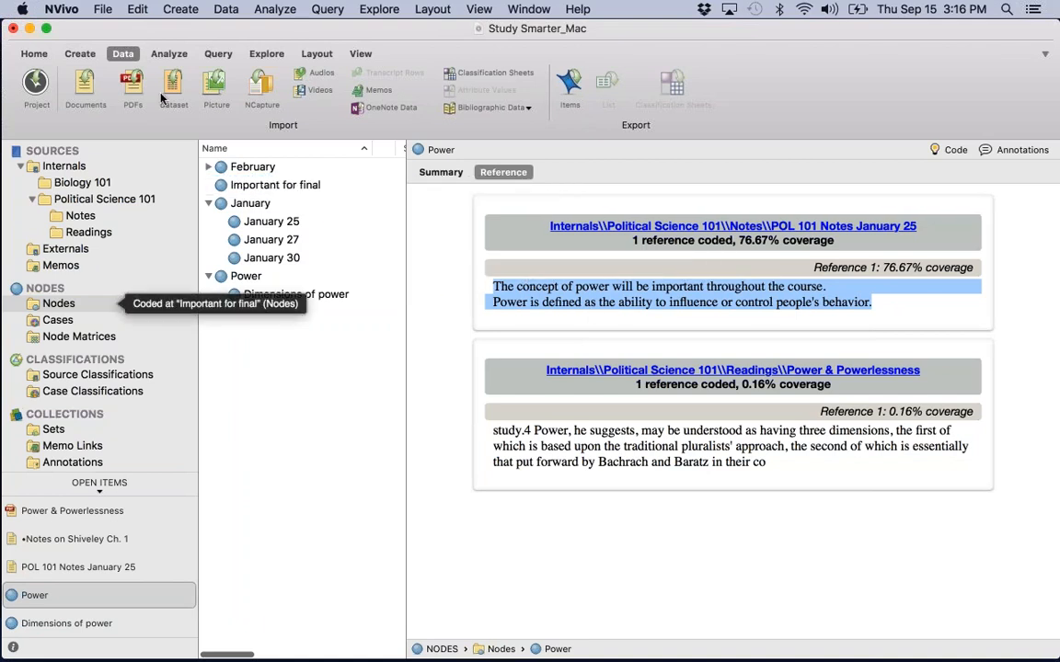
Step: Display coding stripes for the nodes recently coding the Power node's references
left_click(219, 54)
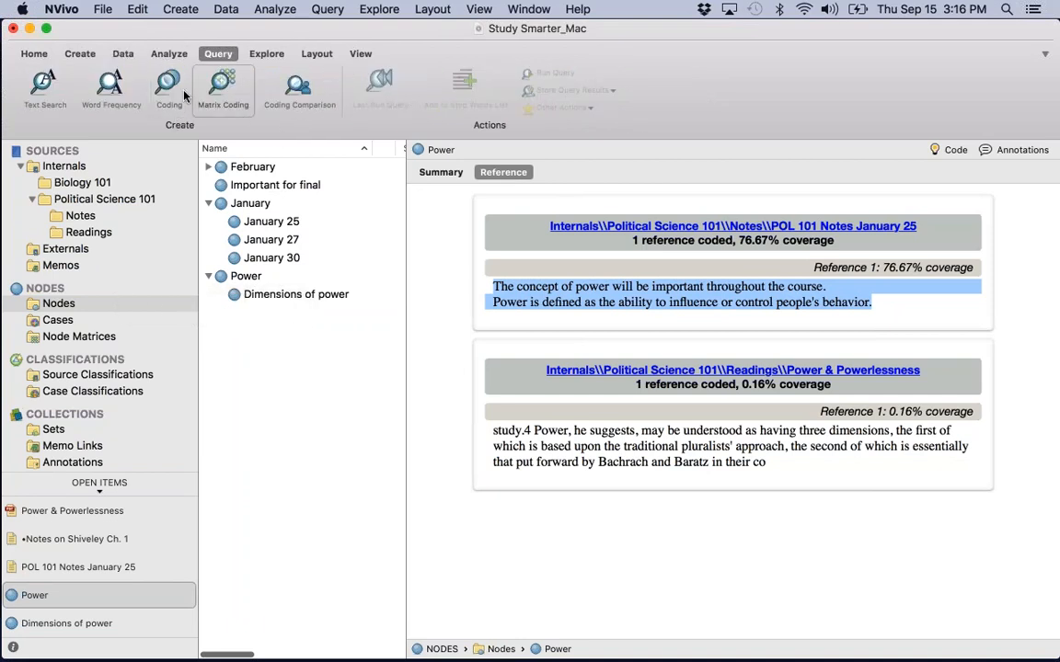
left_click(359, 53)
left_click(254, 103)
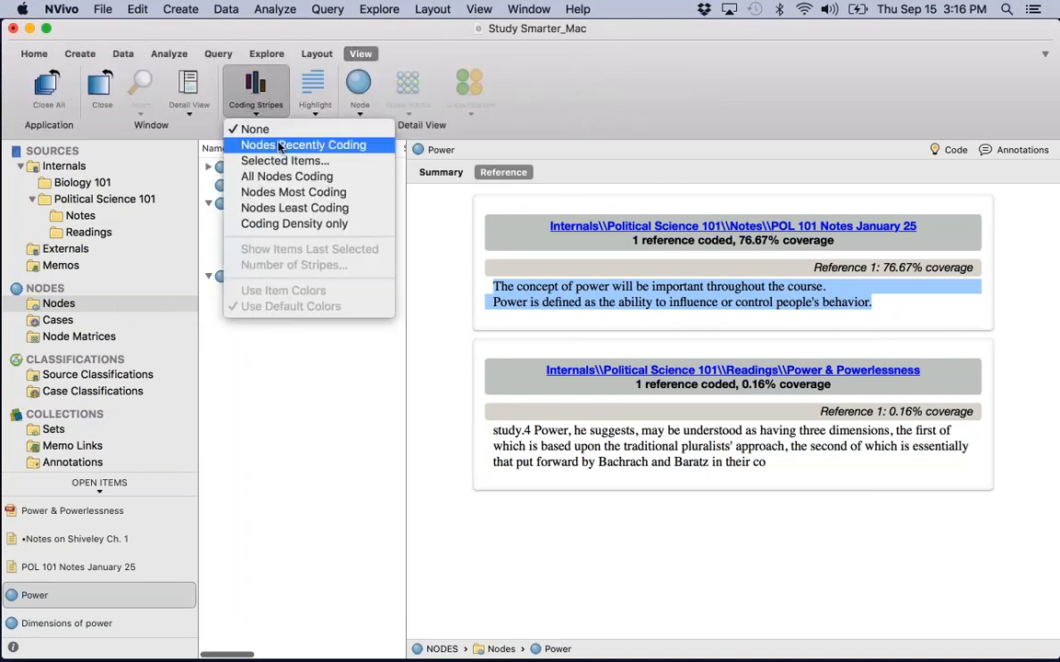
left_click(262, 144)
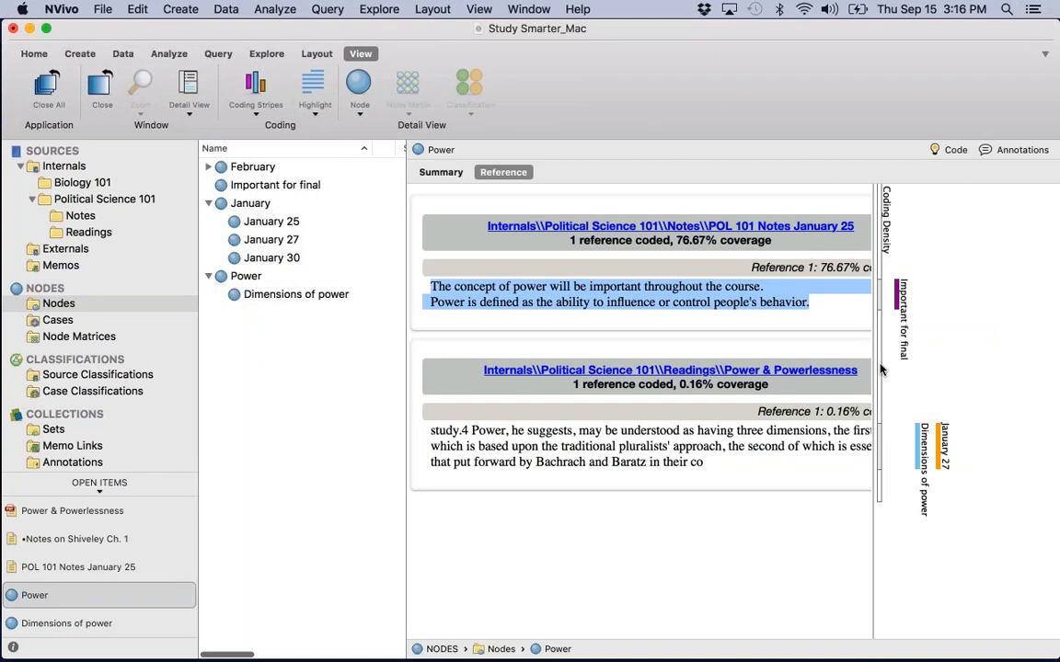
left_click(881, 370)
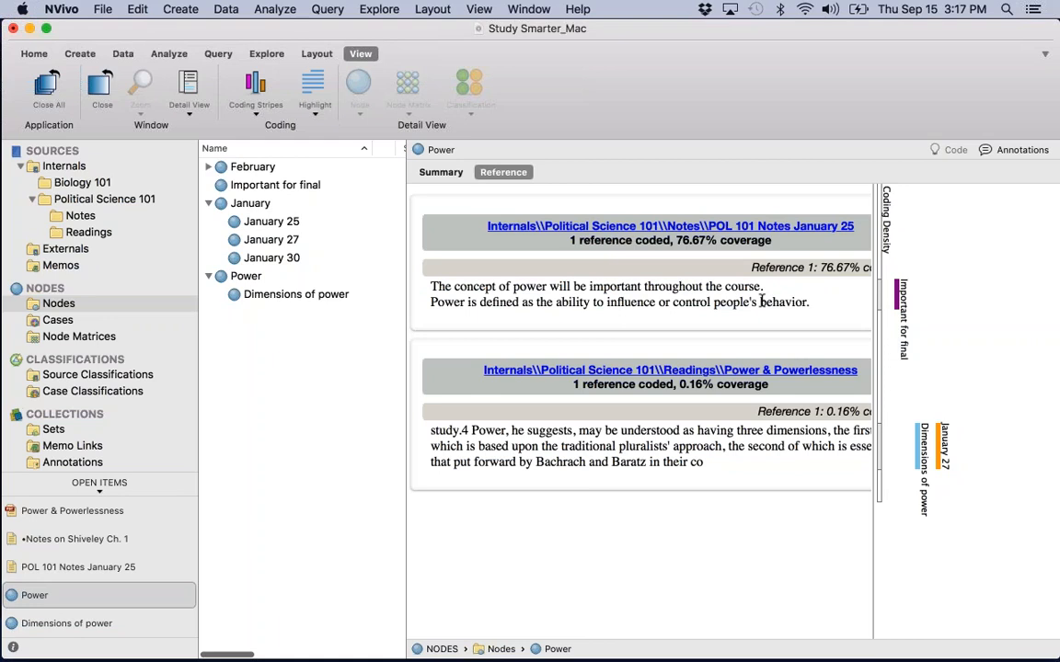
Step: Create and run a coding query across all sources for content coded at both Important for final and Power
left_click(216, 54)
left_click(171, 84)
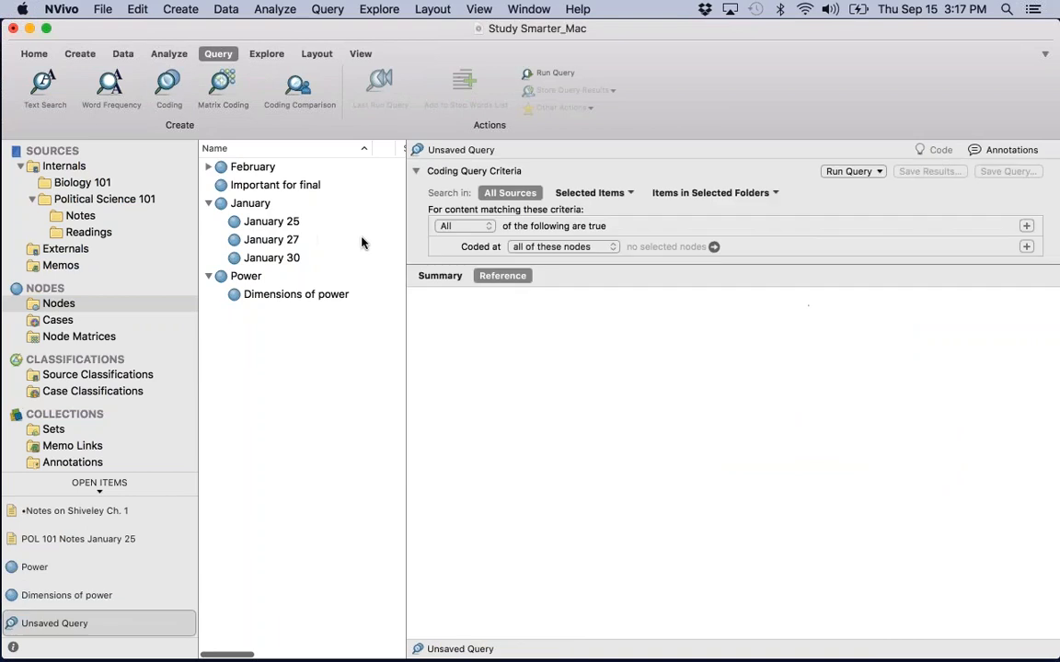
left_click(713, 247)
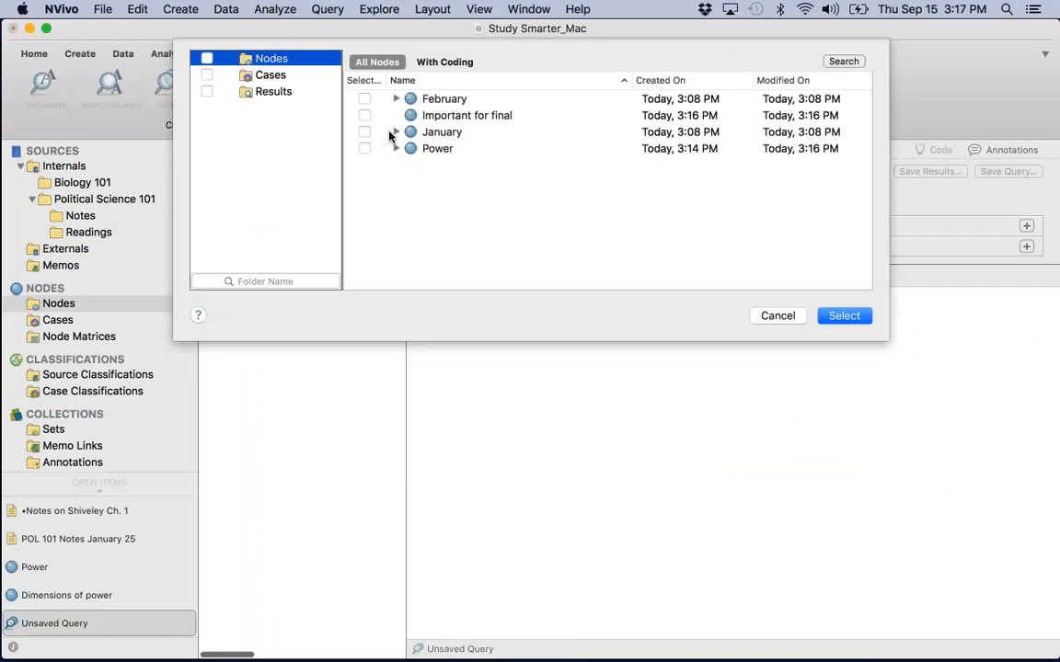
left_click(361, 118)
left_click(363, 116)
left_click(364, 149)
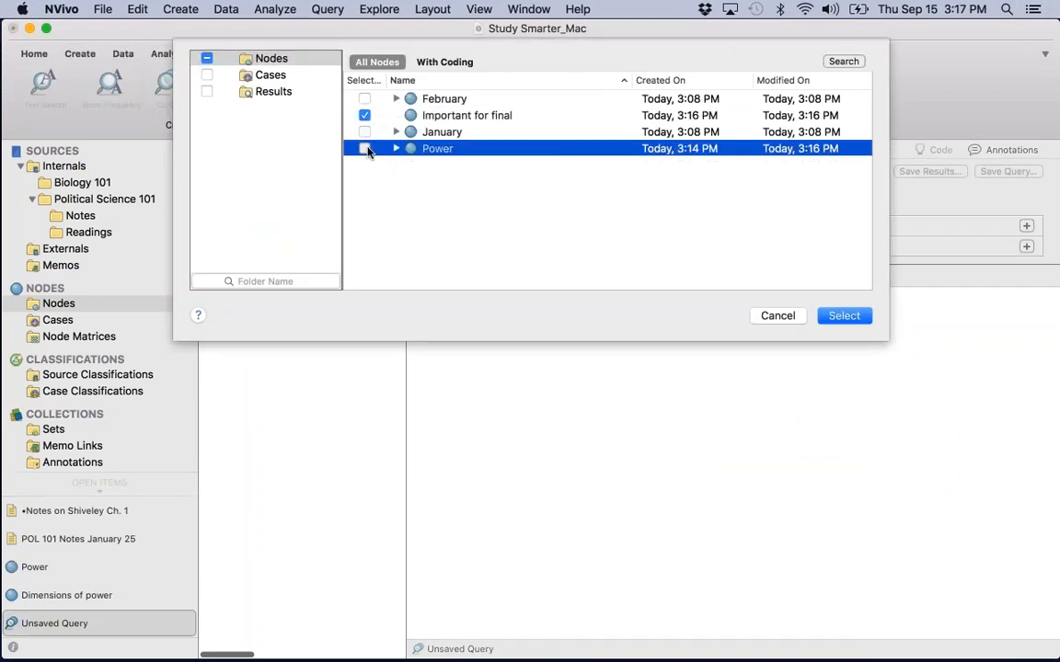
left_click(865, 316)
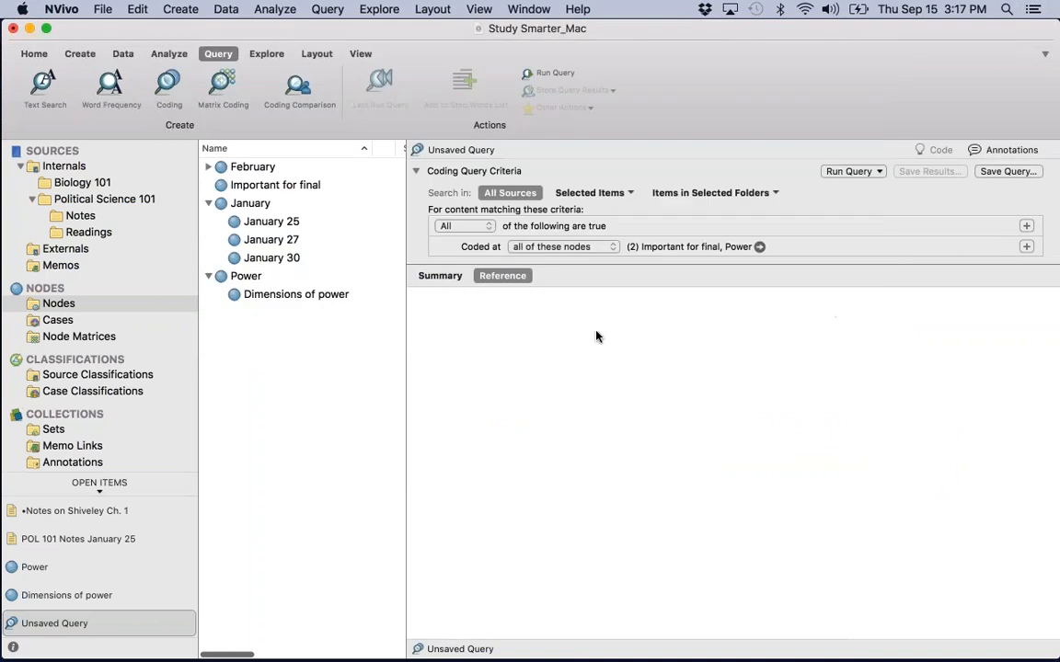
left_click(853, 171)
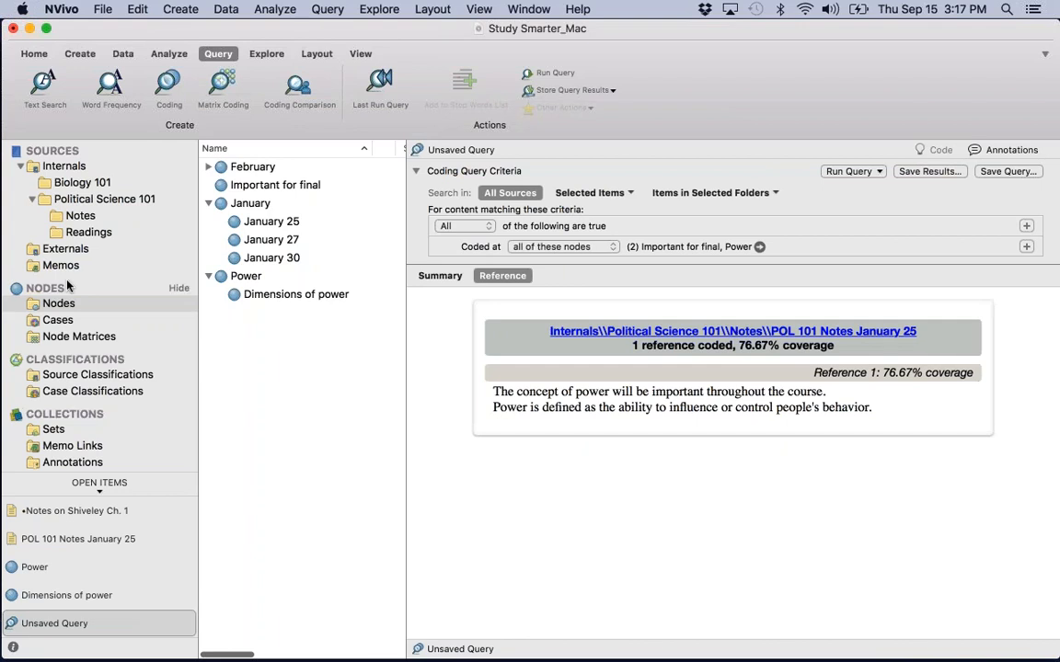
Step: Create a folder named Schedule inside the Nodes folder
left_click(44, 305)
right_click(29, 310)
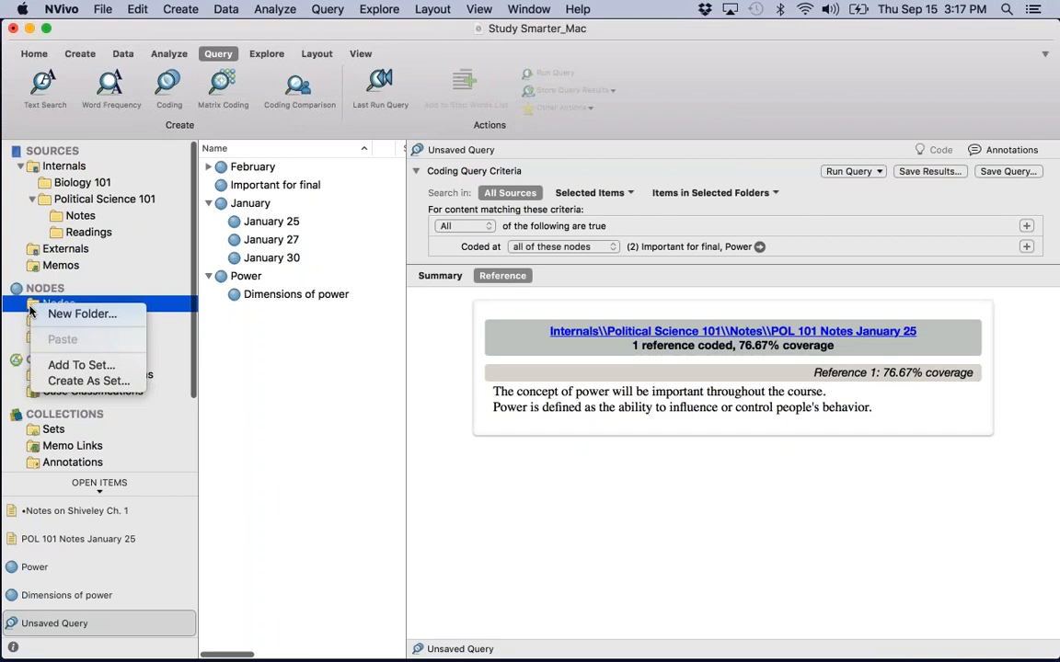
left_click(53, 313)
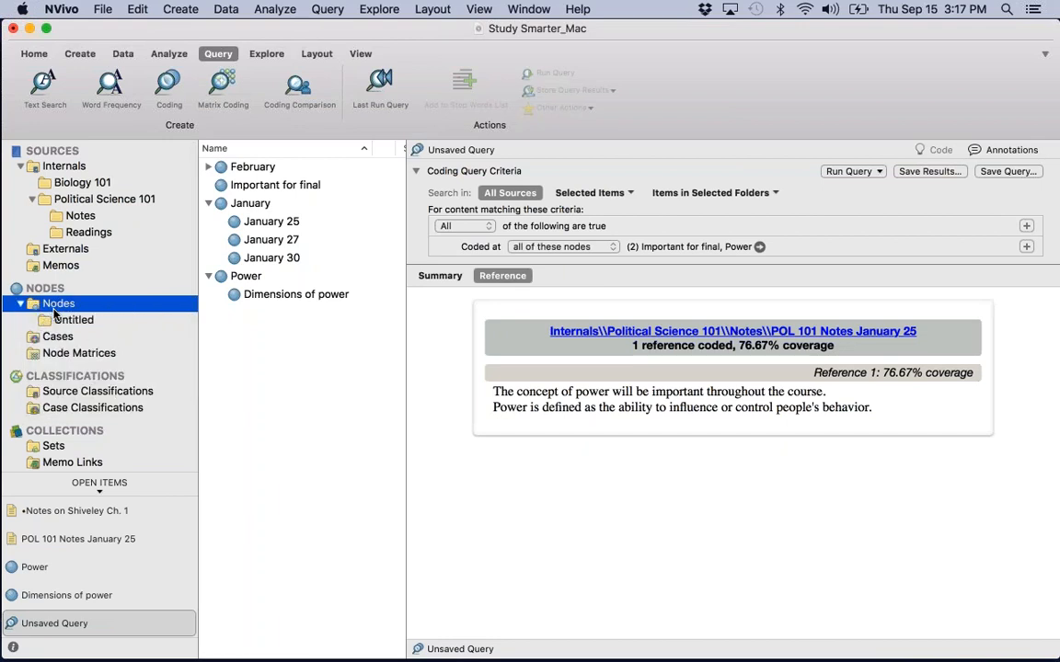
type("Schedule")
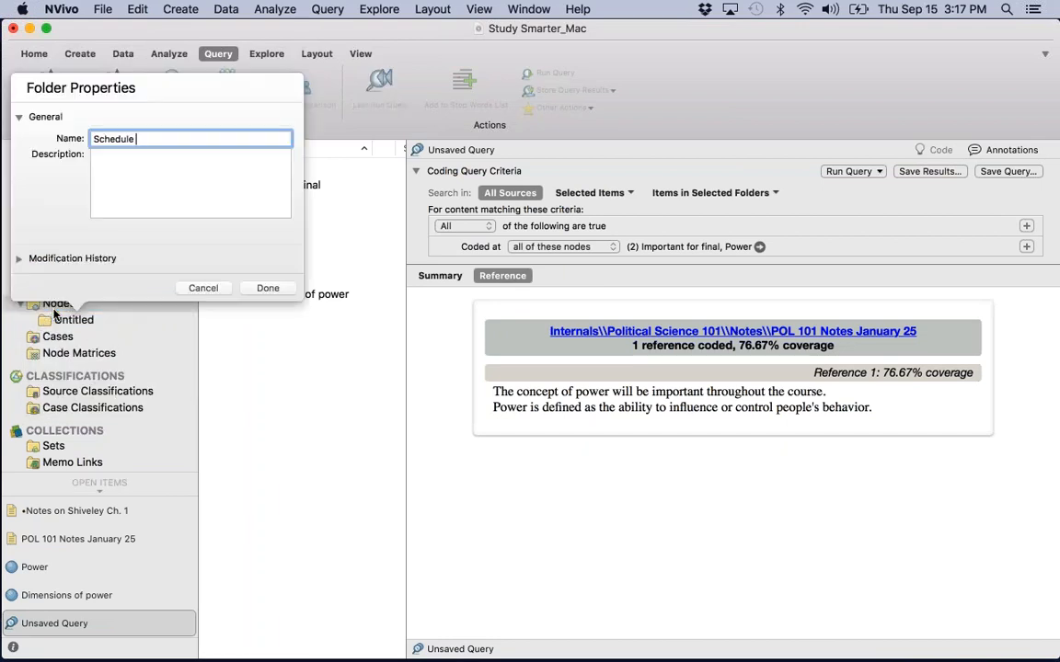
key("Return")
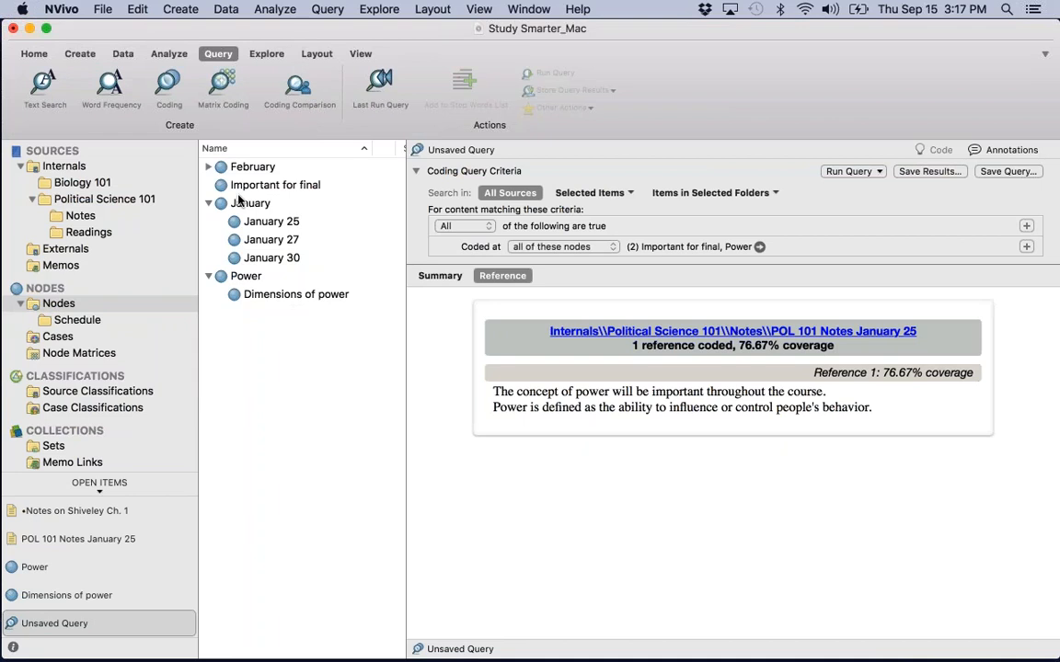
Step: Move the January and February nodes into the Schedule folder and open that folder
left_click(241, 203)
left_click(248, 167, "super")
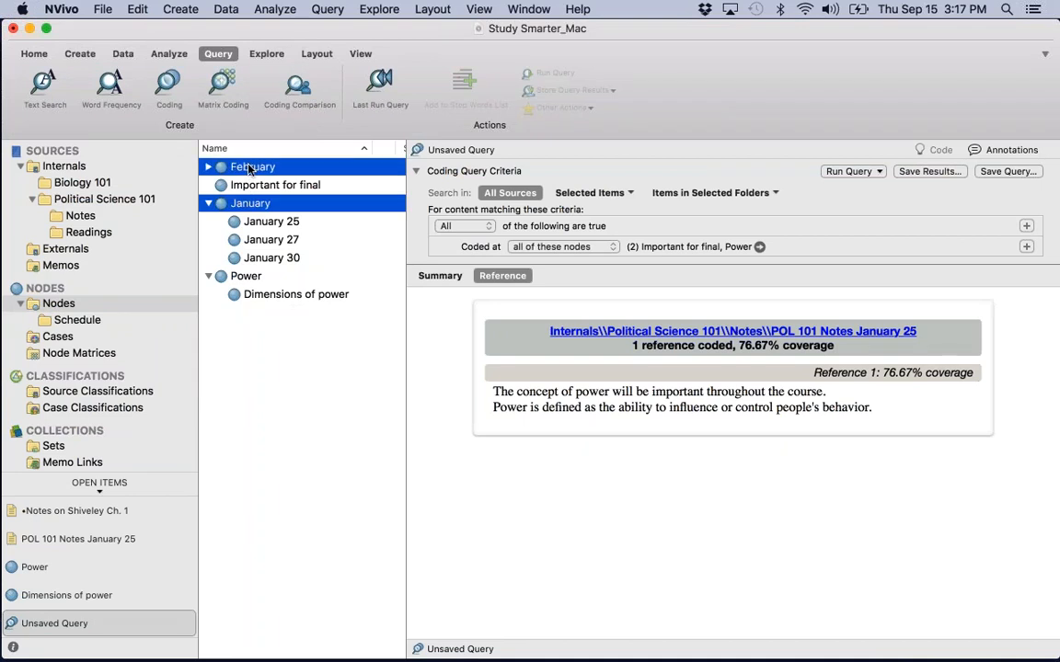
left_click_drag(249, 167, 78, 319)
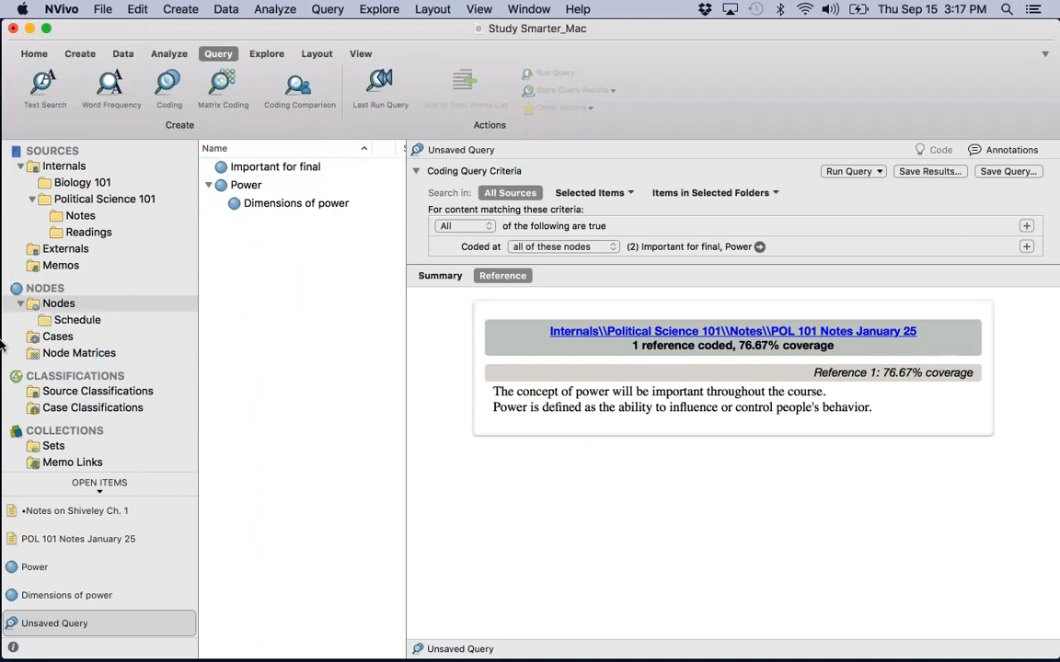
left_click(83, 319)
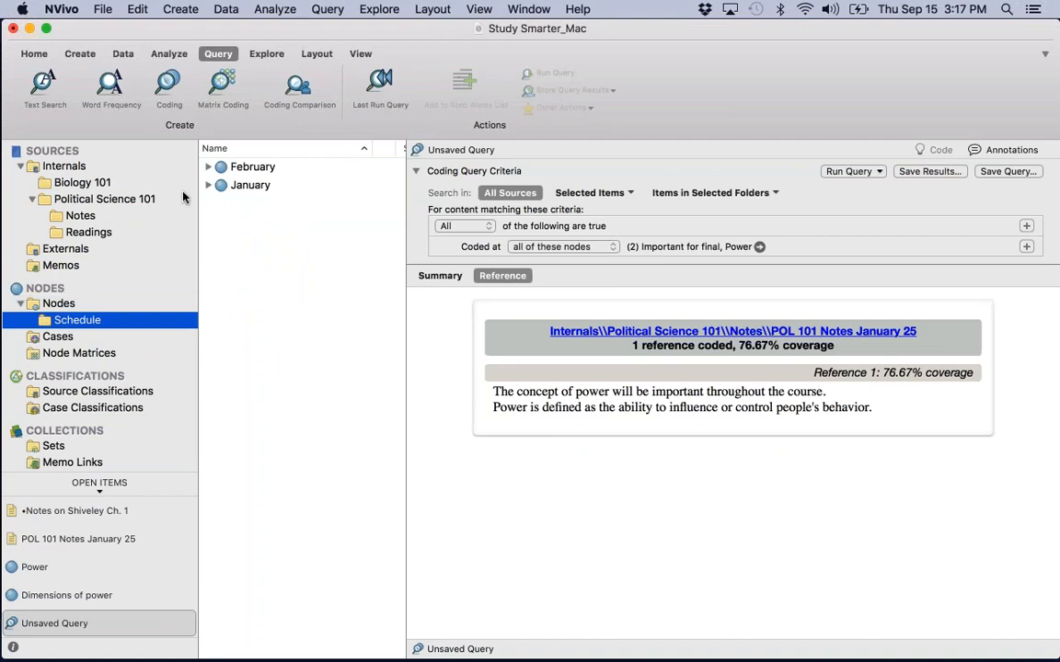
Step: Create a second folder named Pol 101 topics inside the Nodes folder
left_click(58, 303)
right_click(60, 304)
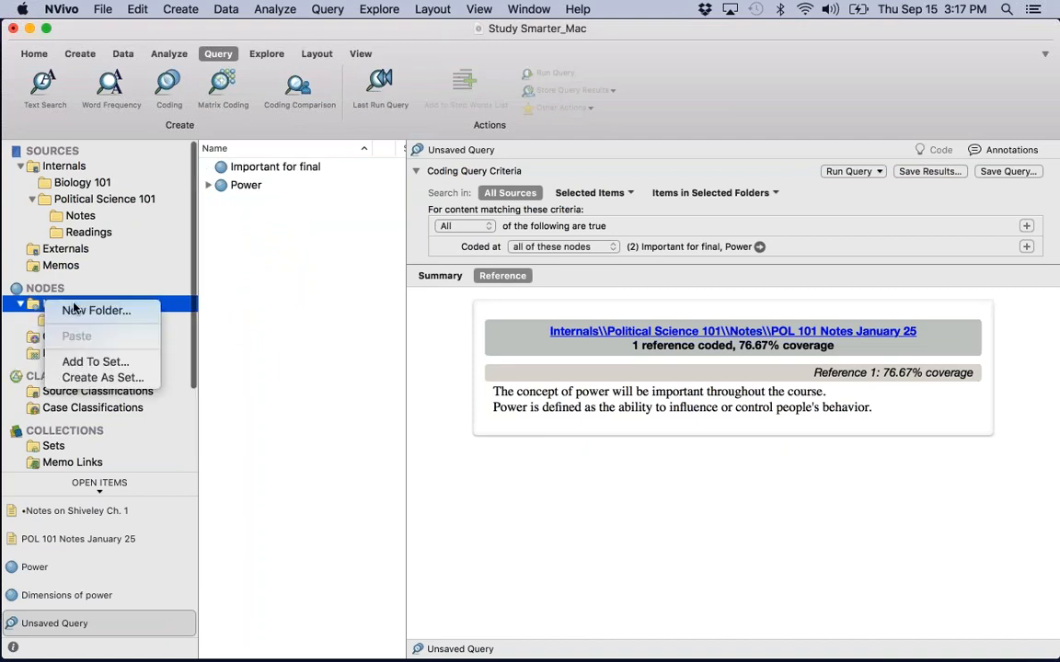
left_click(77, 310)
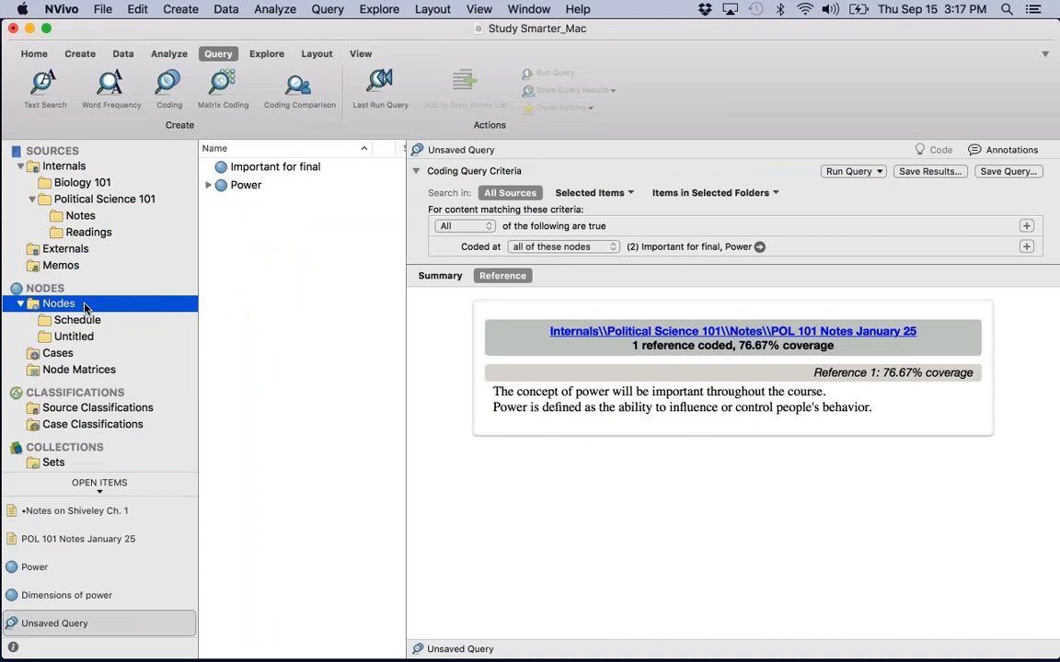
type("P")
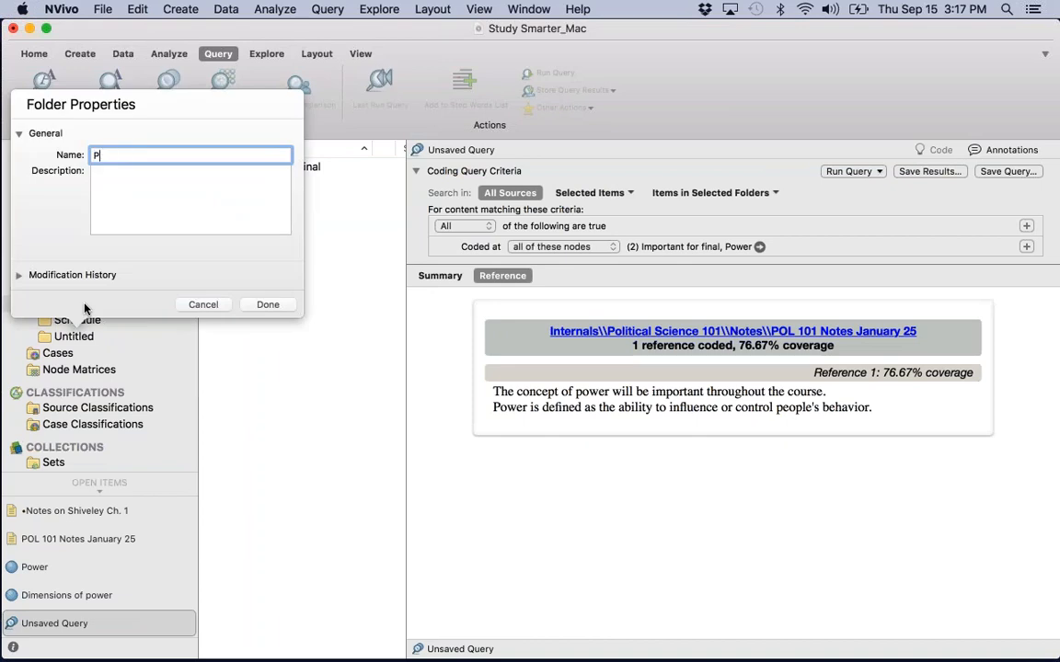
type("ol 101 topics")
key("Return")
Step: Move the Important for final and Power nodes into the Pol 101 topics folder and check the contents of both node folders
left_click(236, 173)
left_click(235, 187, "shift")
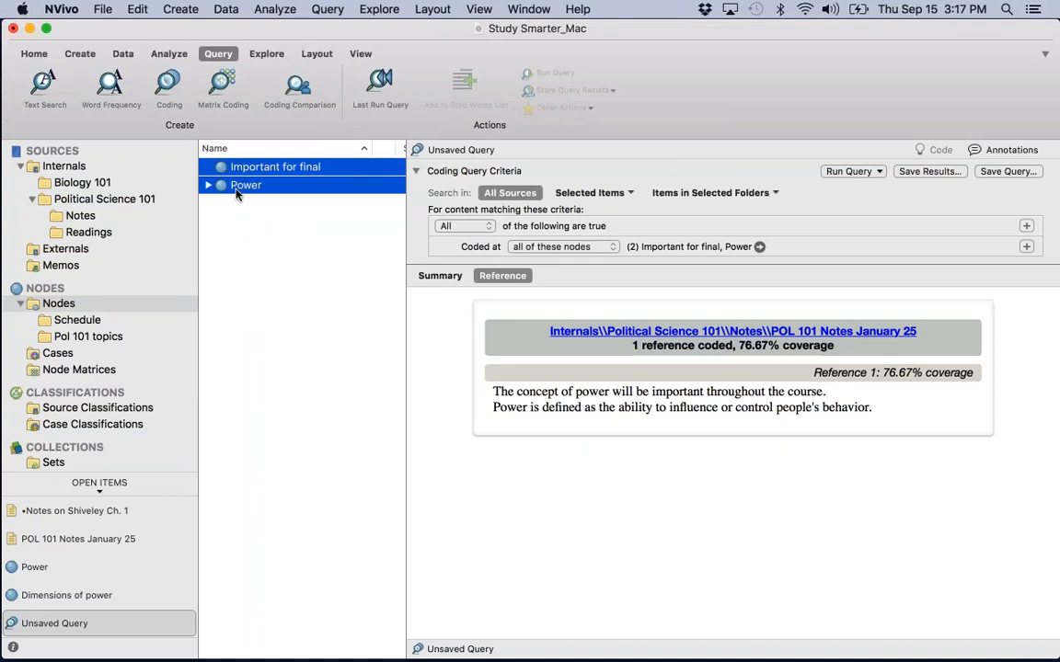
left_click_drag(236, 185, 85, 344)
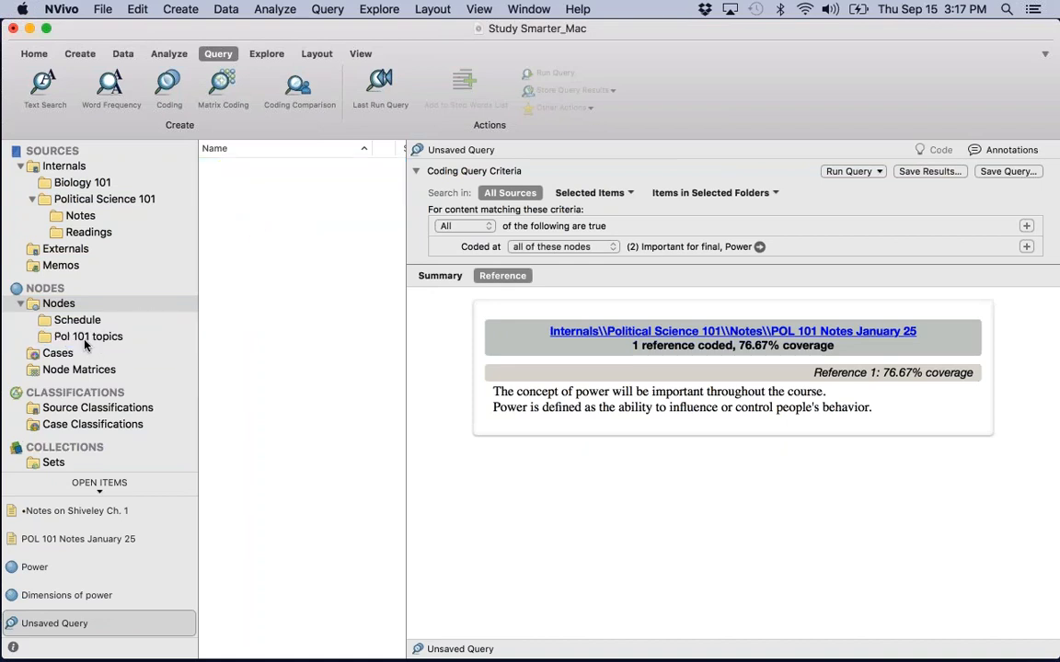
left_click(117, 343)
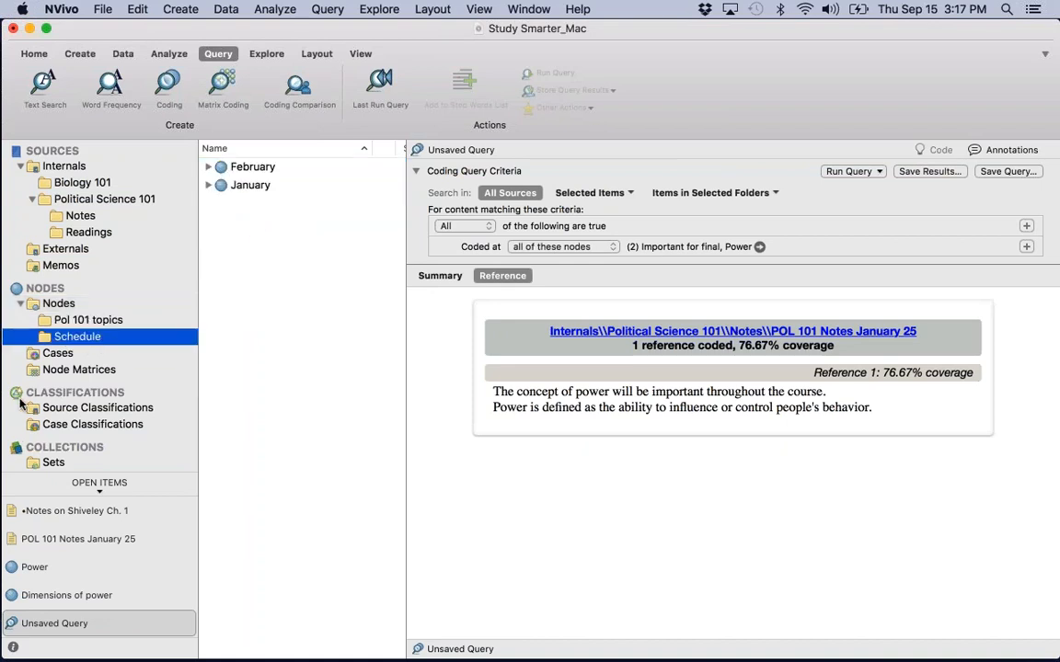
left_click(71, 325)
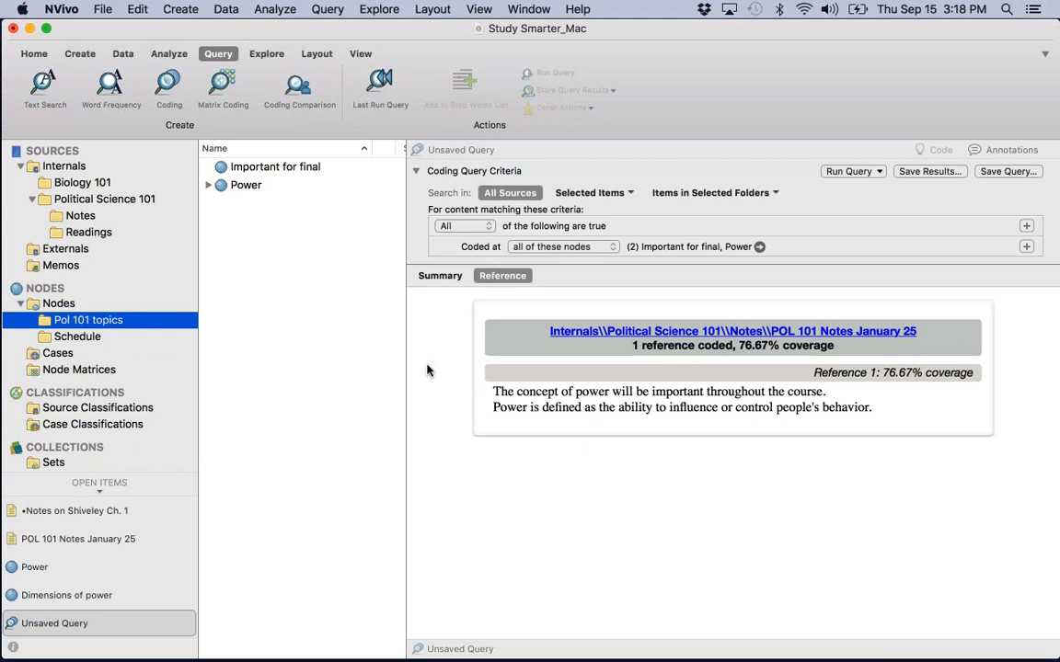
key("super+Tab")
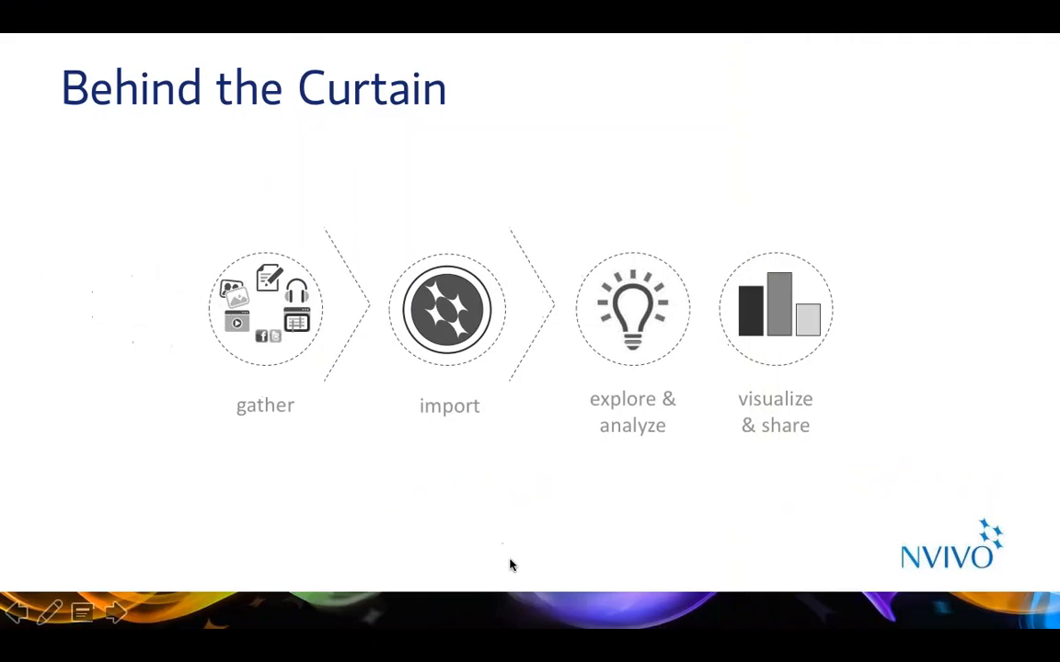
key("Right")
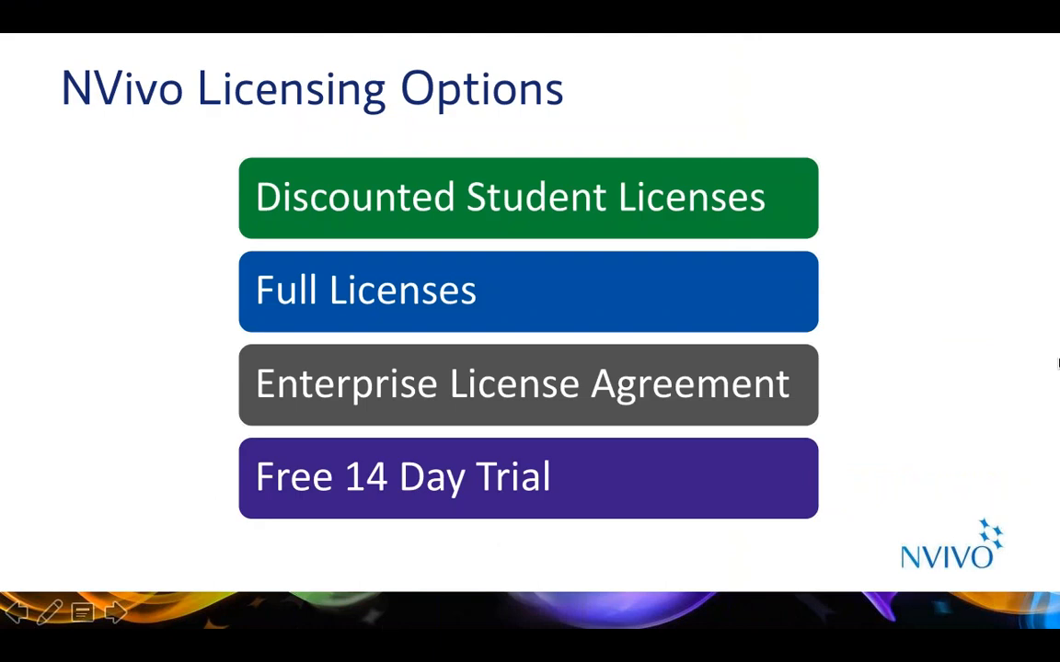